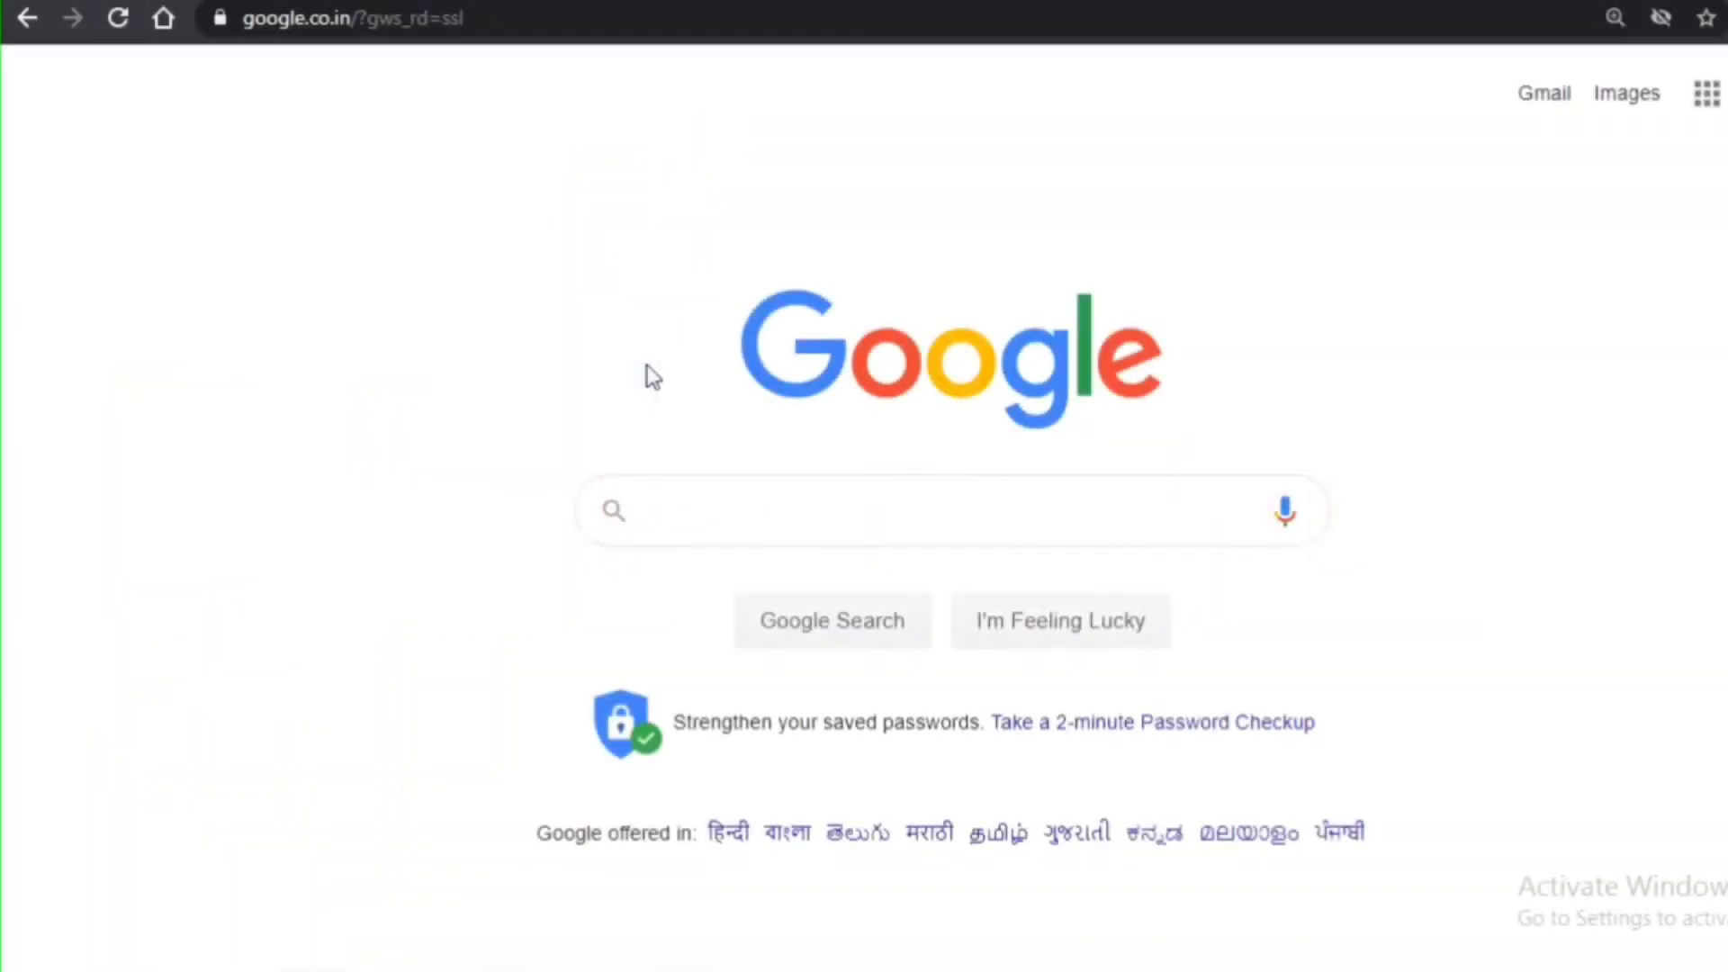
- Search Google for 'dsd portal mp' and open the Directorate of Skill Development (M.P.) site
left_click(724, 502)
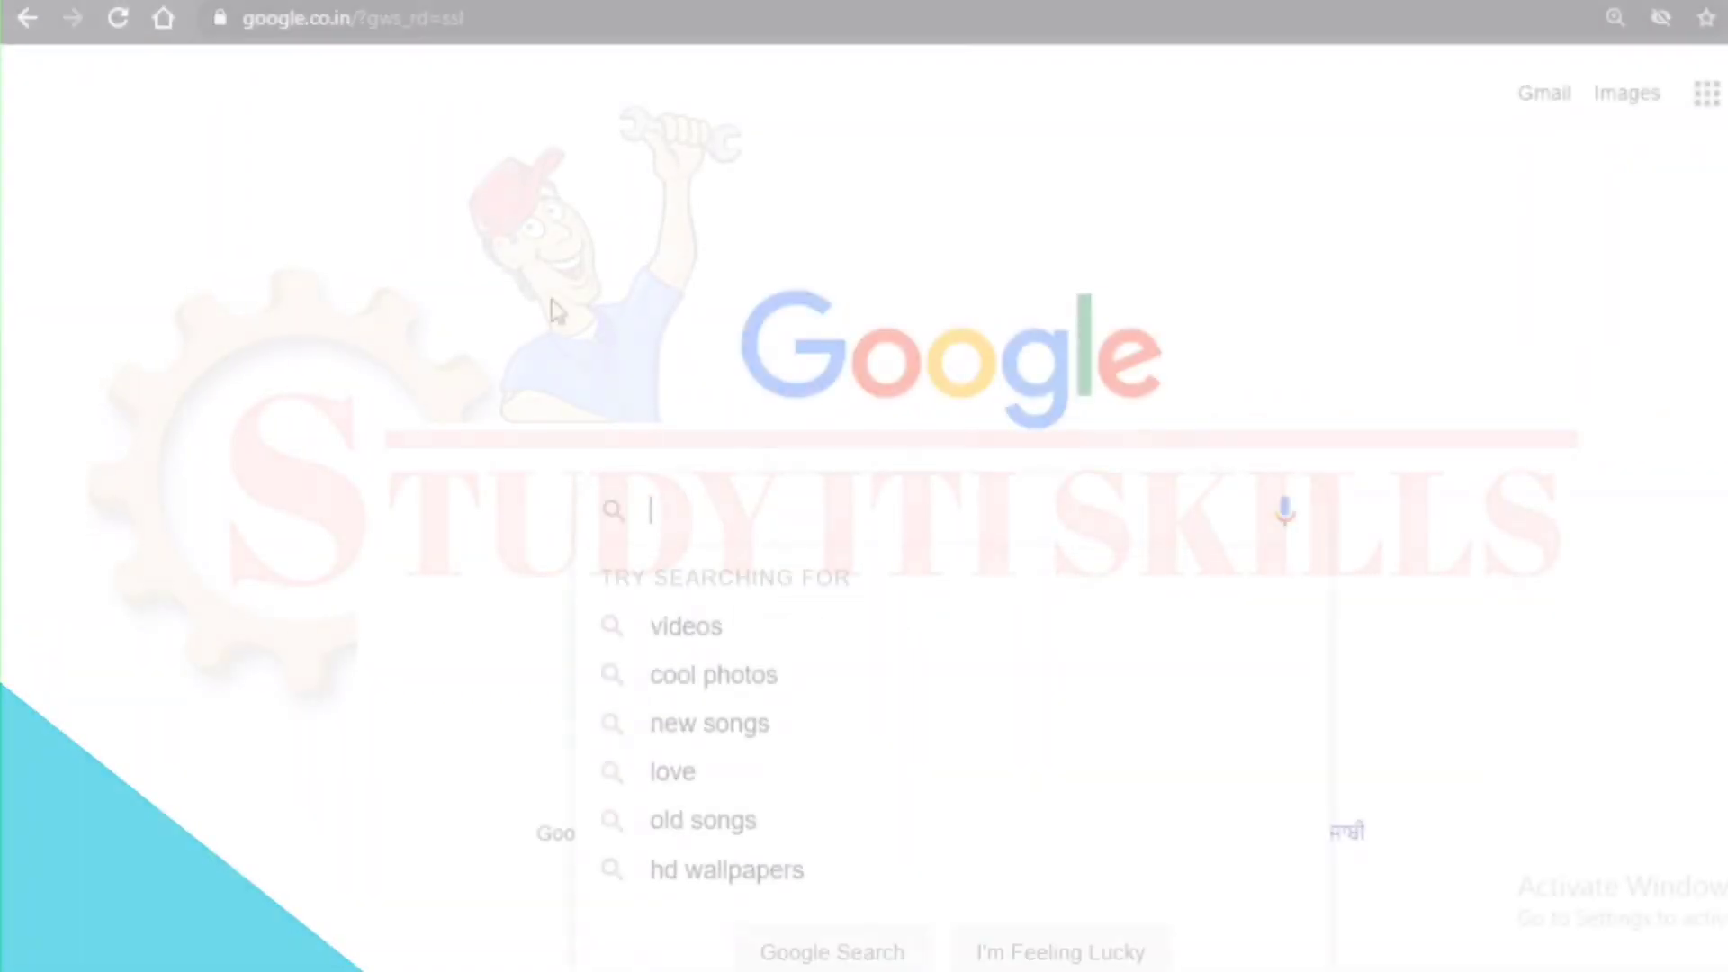
type("dsd")
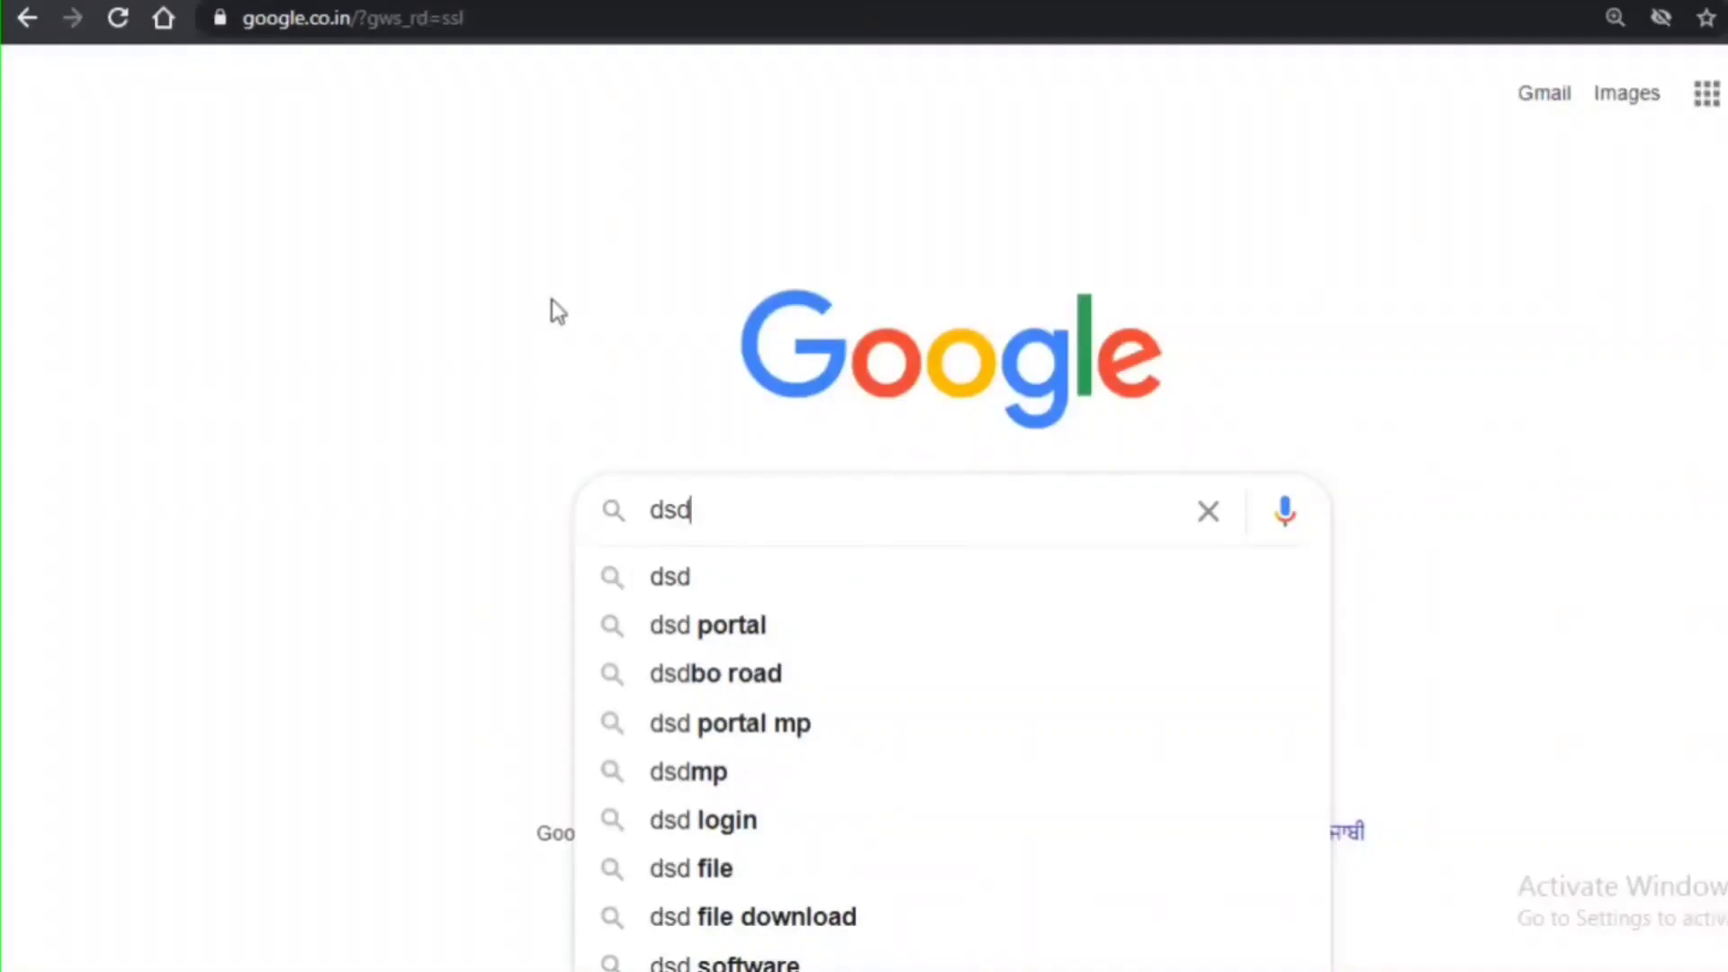
left_click(830, 723)
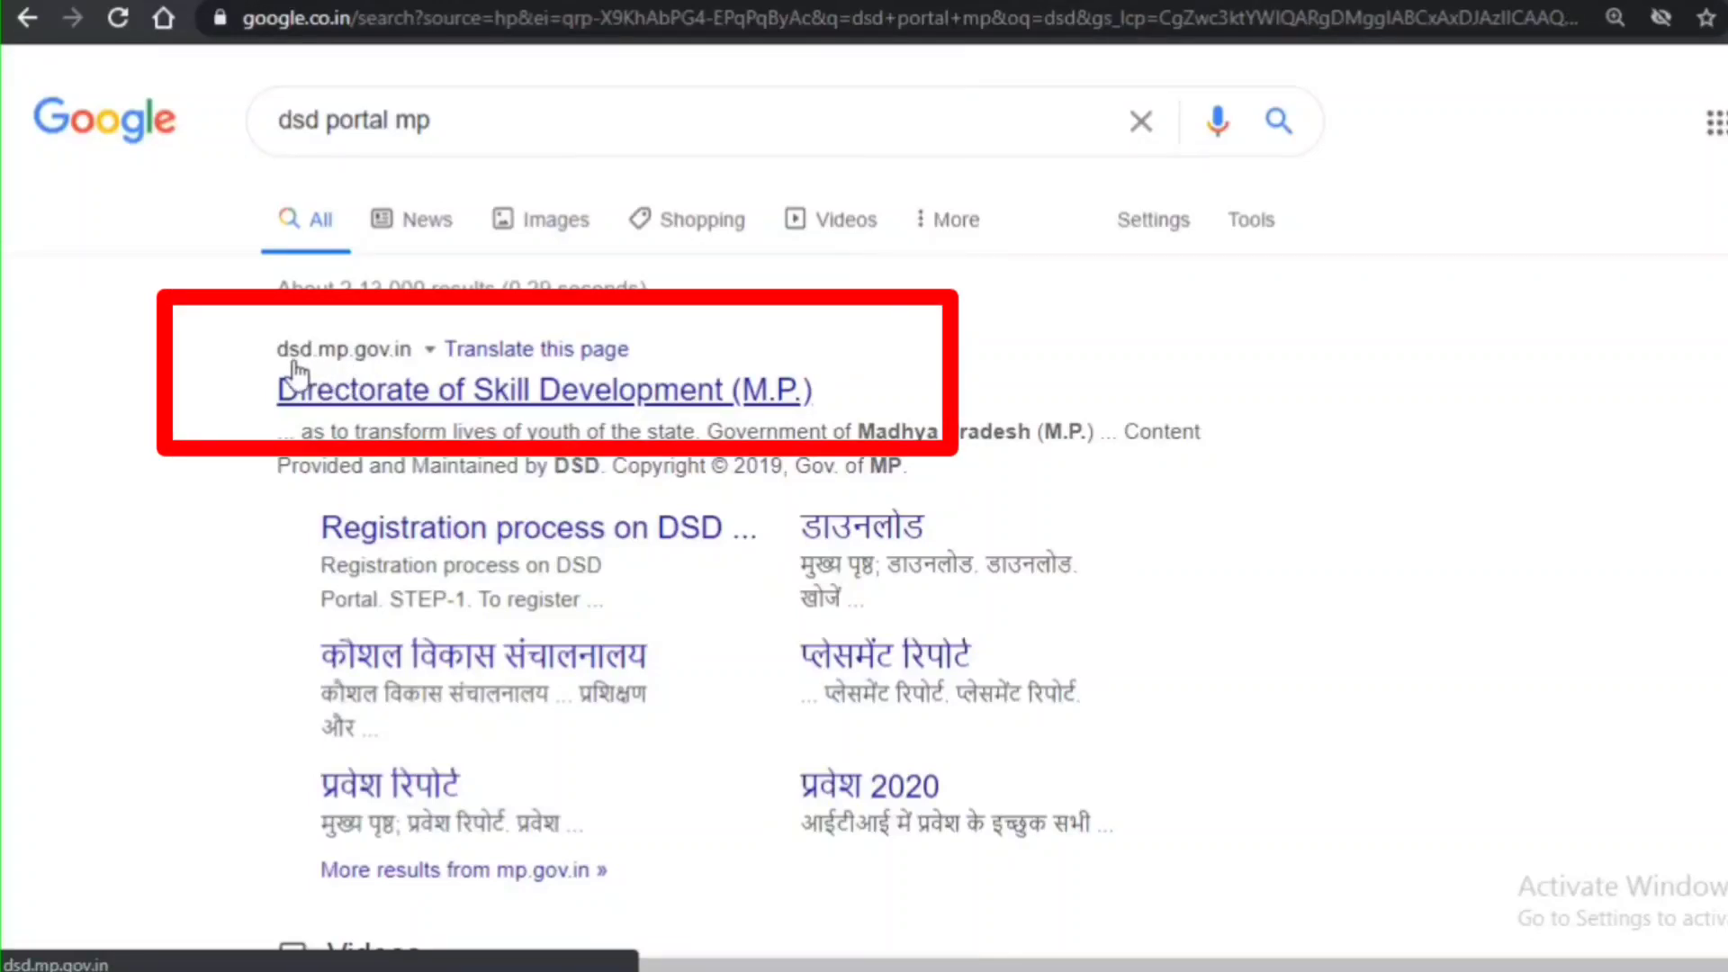
left_click(448, 403)
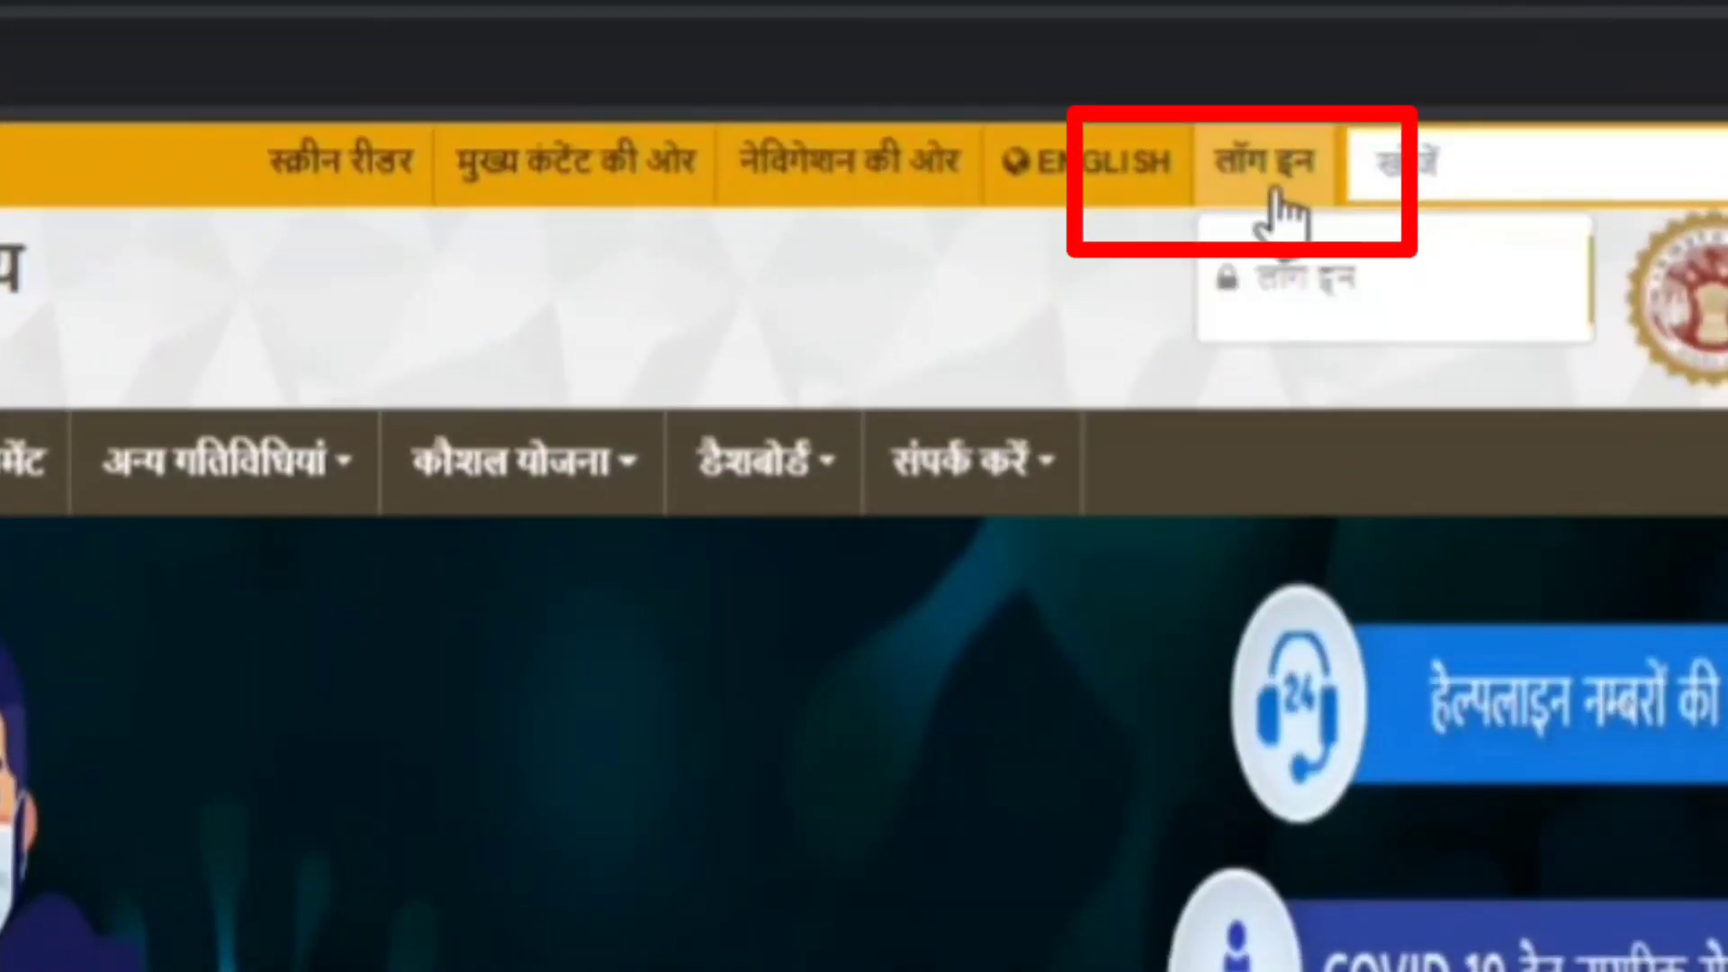
- Log in to the portal with the officer's user ID, password and the displayed captcha code
mouse_move(1248, 144)
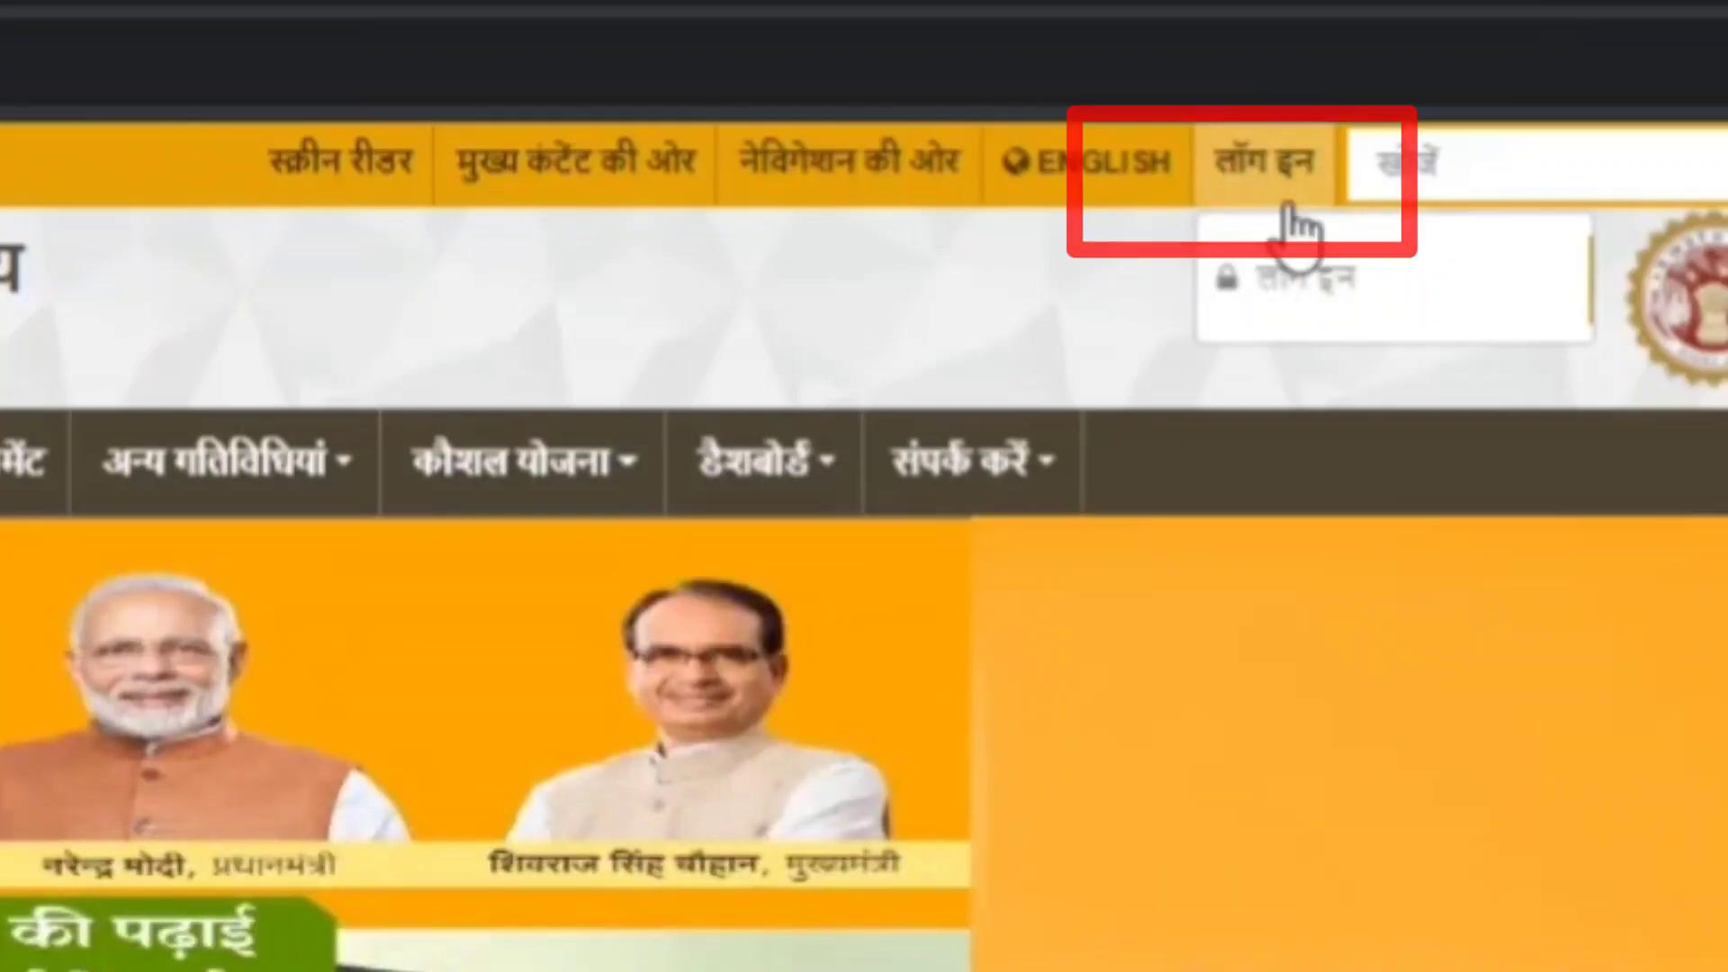
left_click(1303, 220)
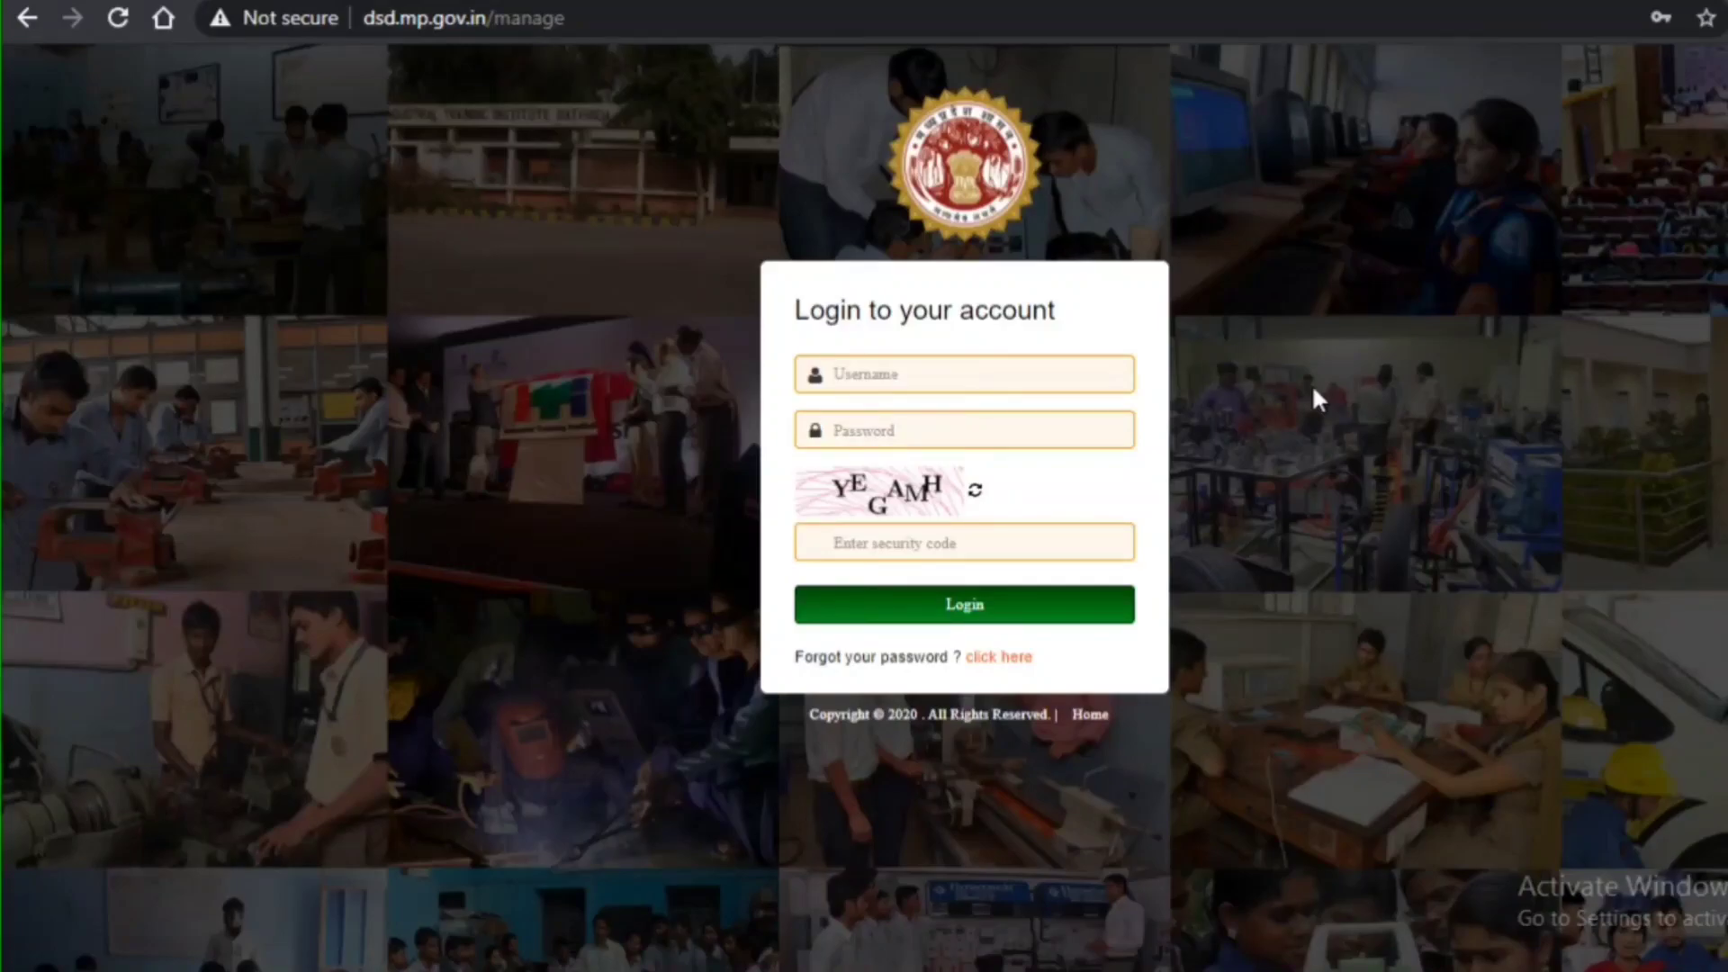
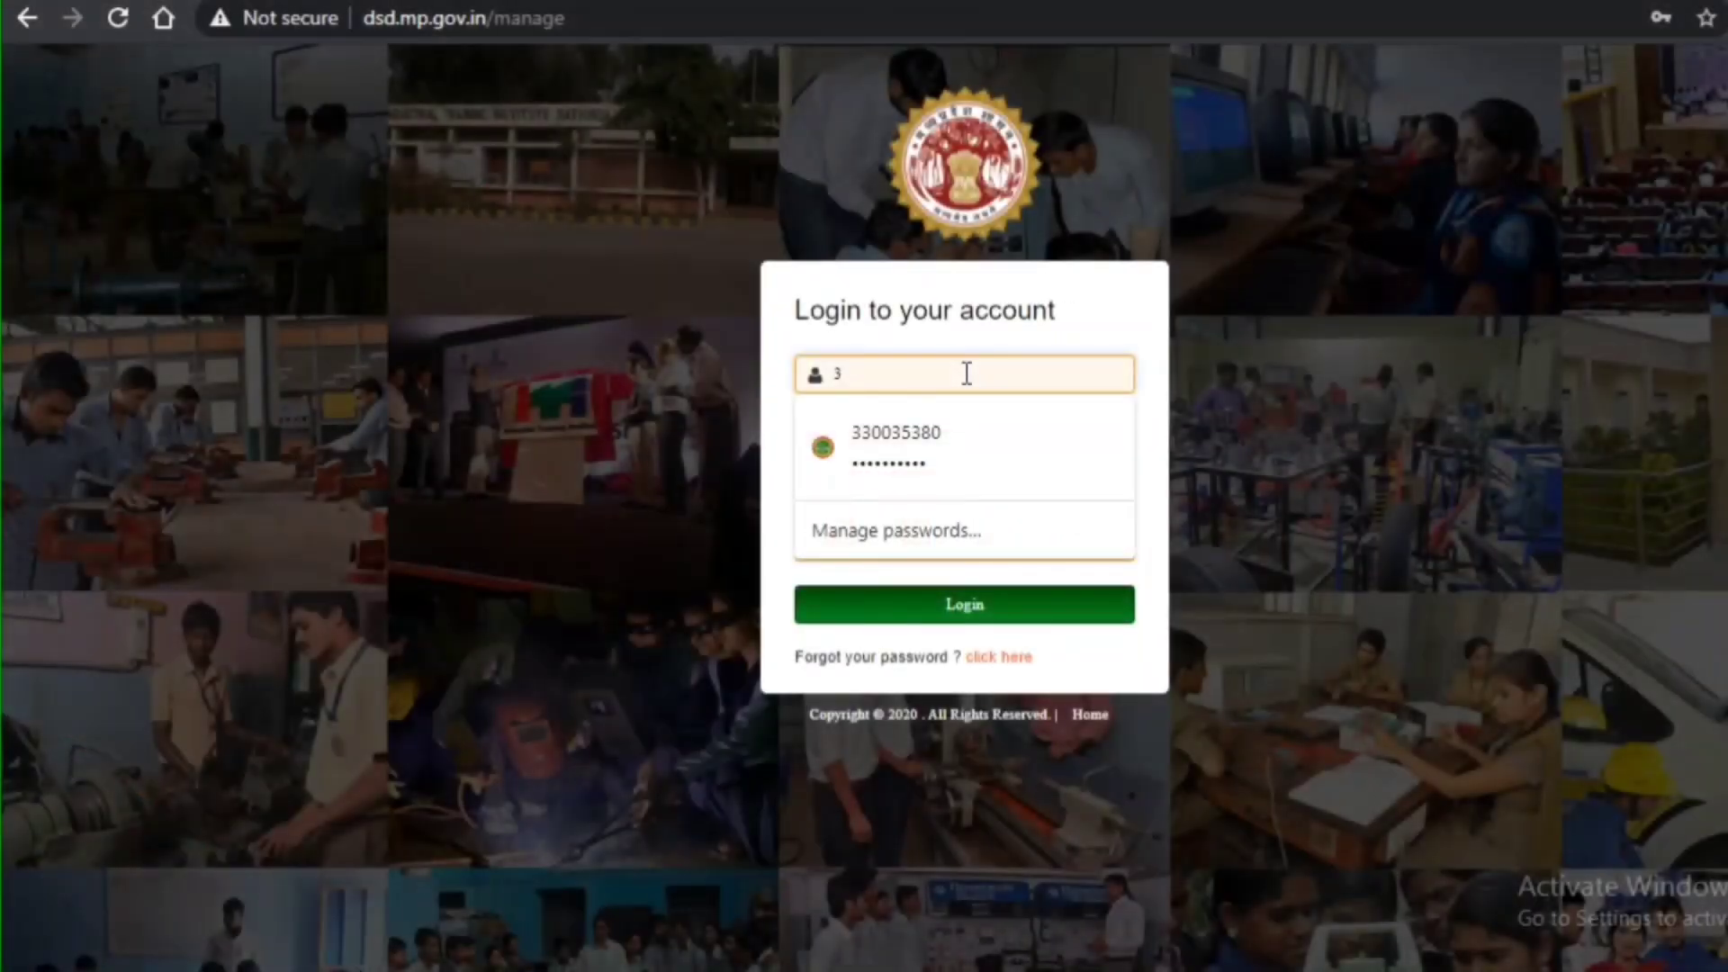
left_click(1314, 697)
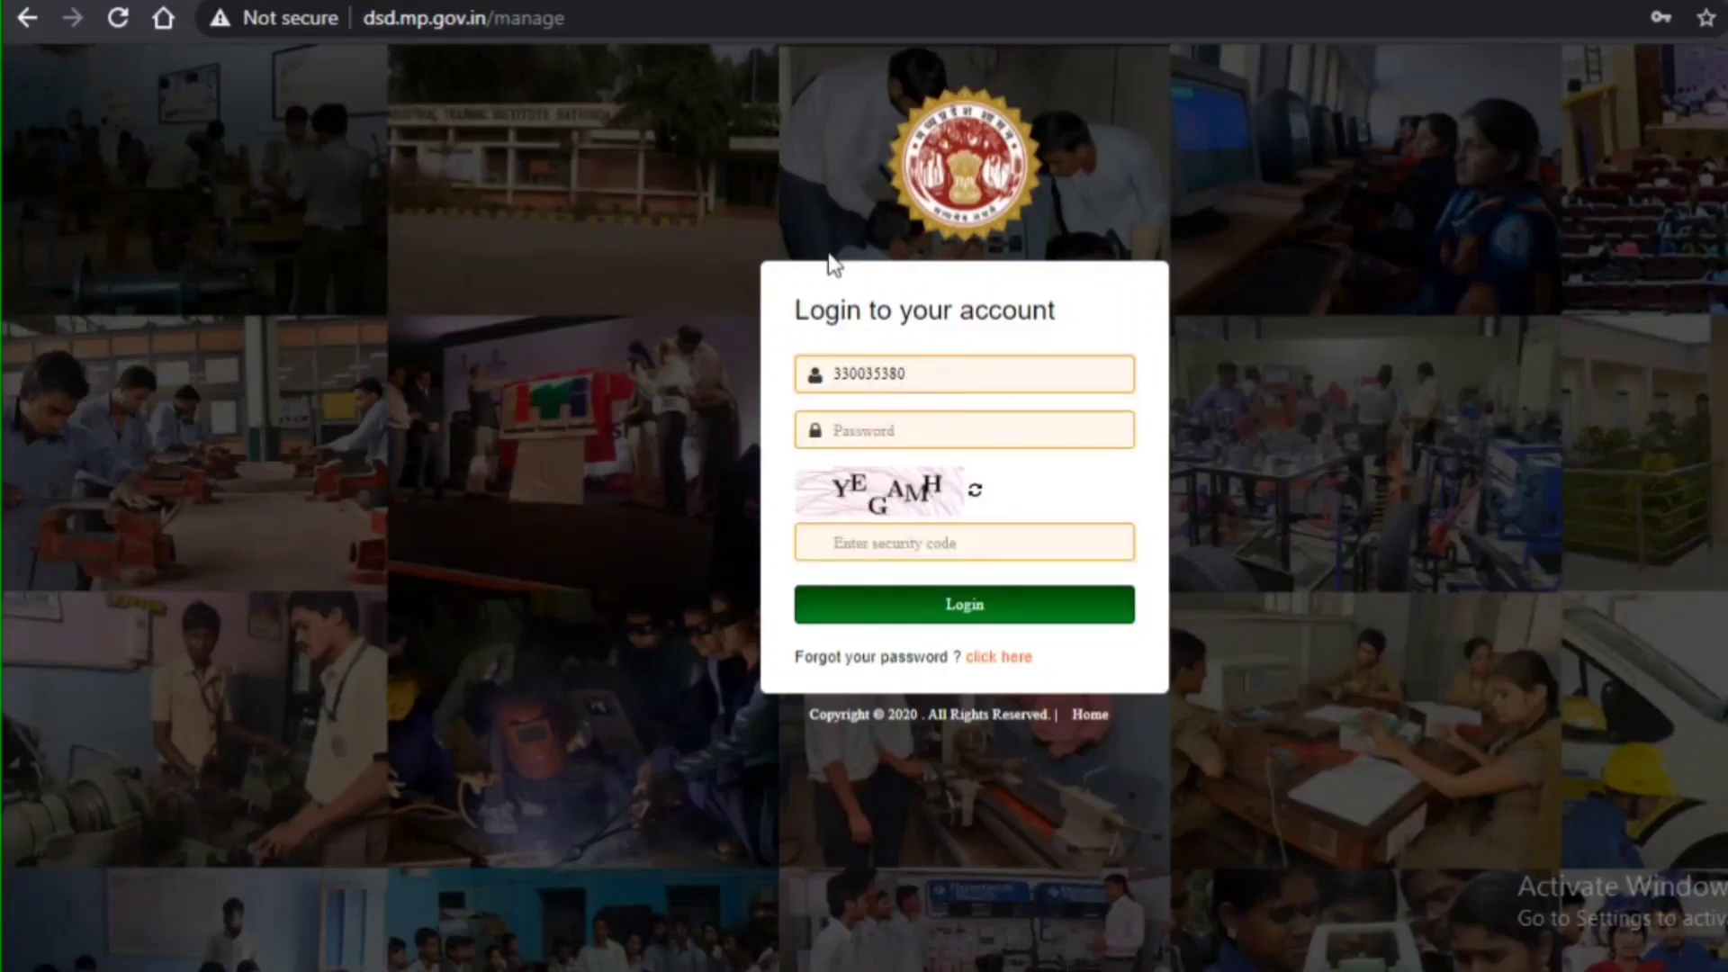
left_click(861, 423)
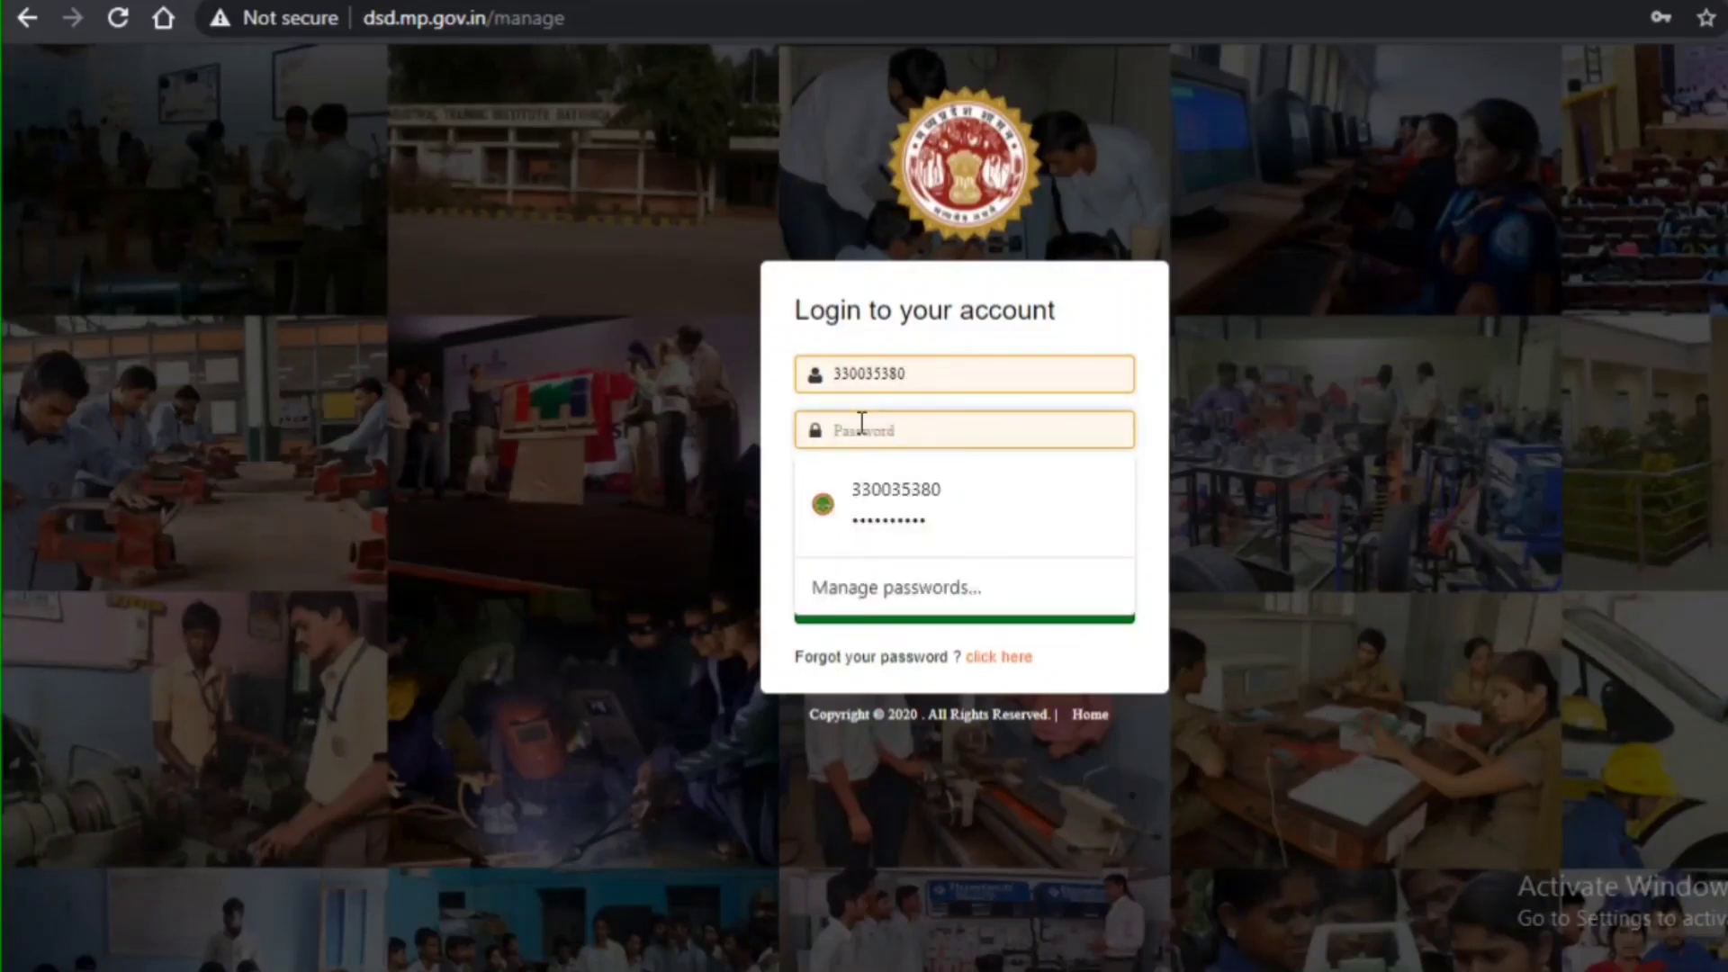
type("••••")
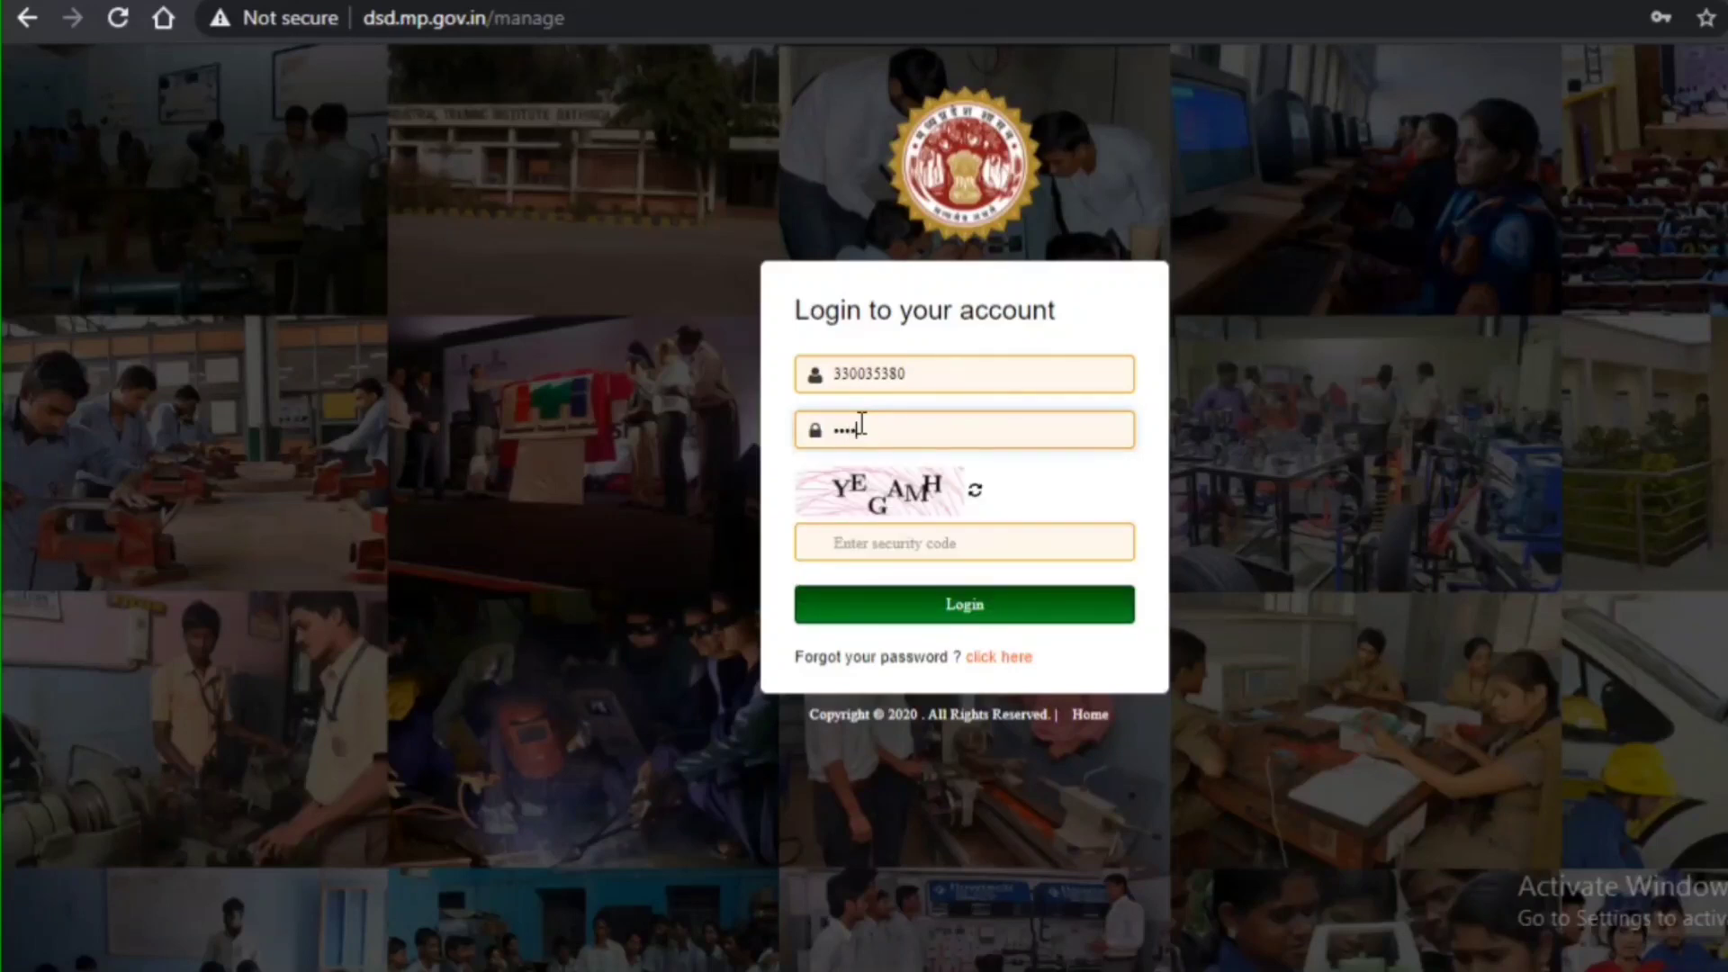
type("•••••••")
left_click(883, 549)
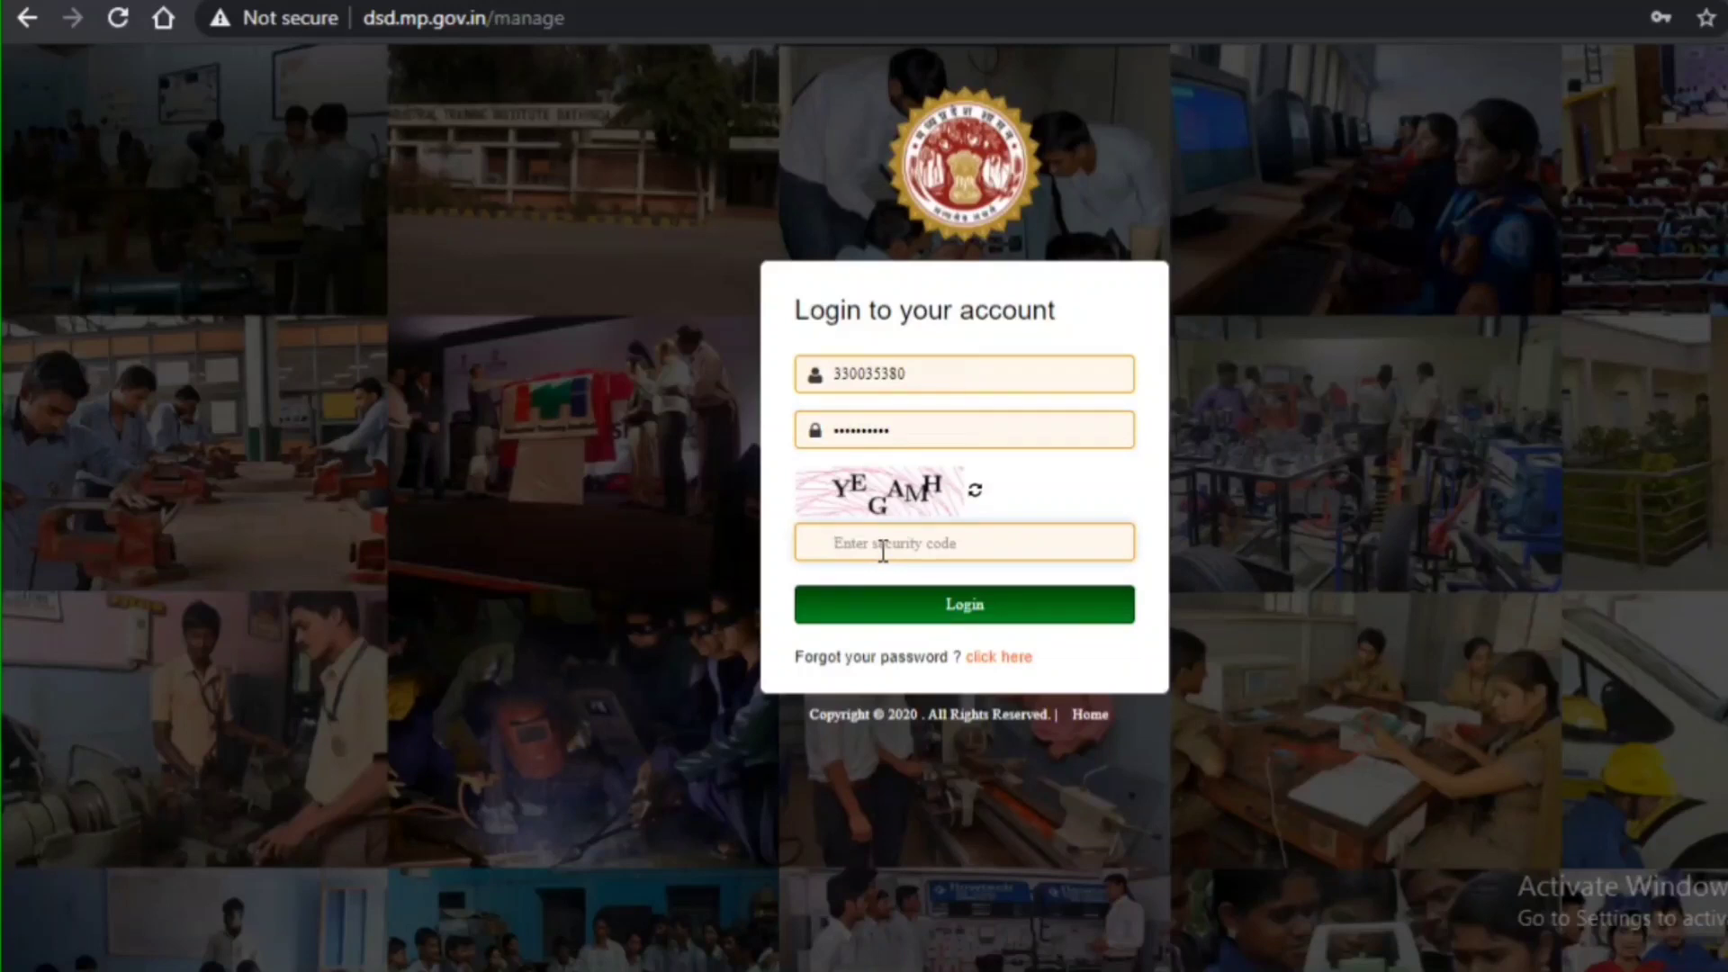
key("Caps_Lock")
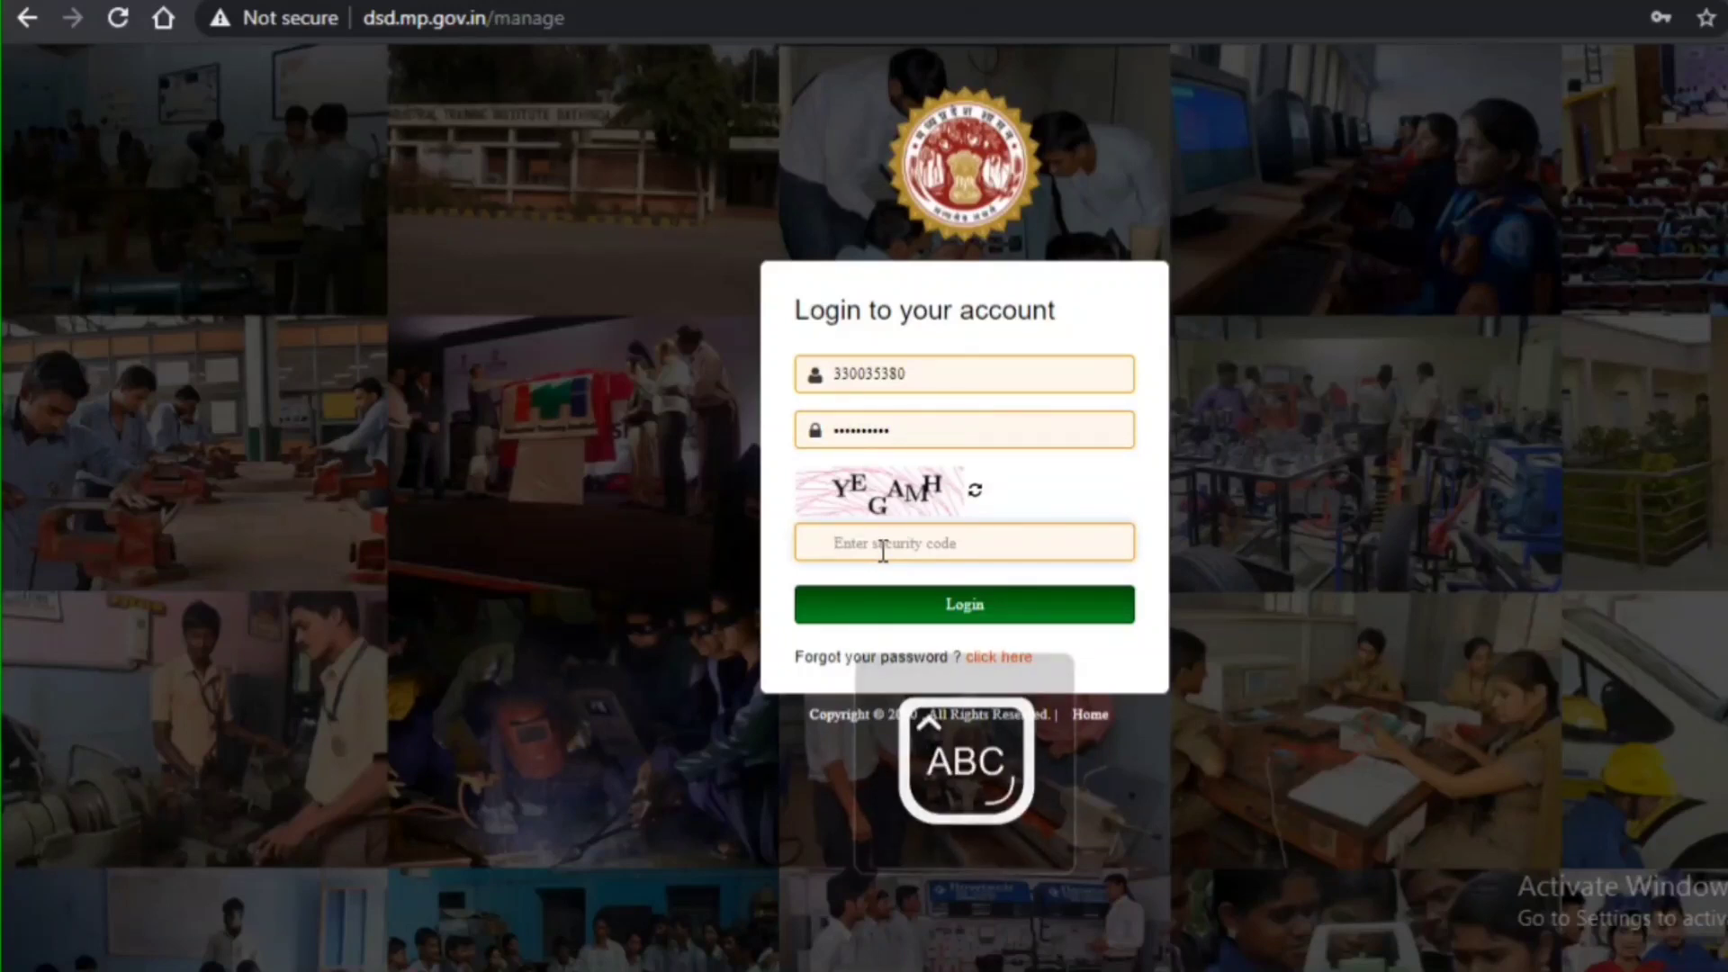
type("YEGAMH")
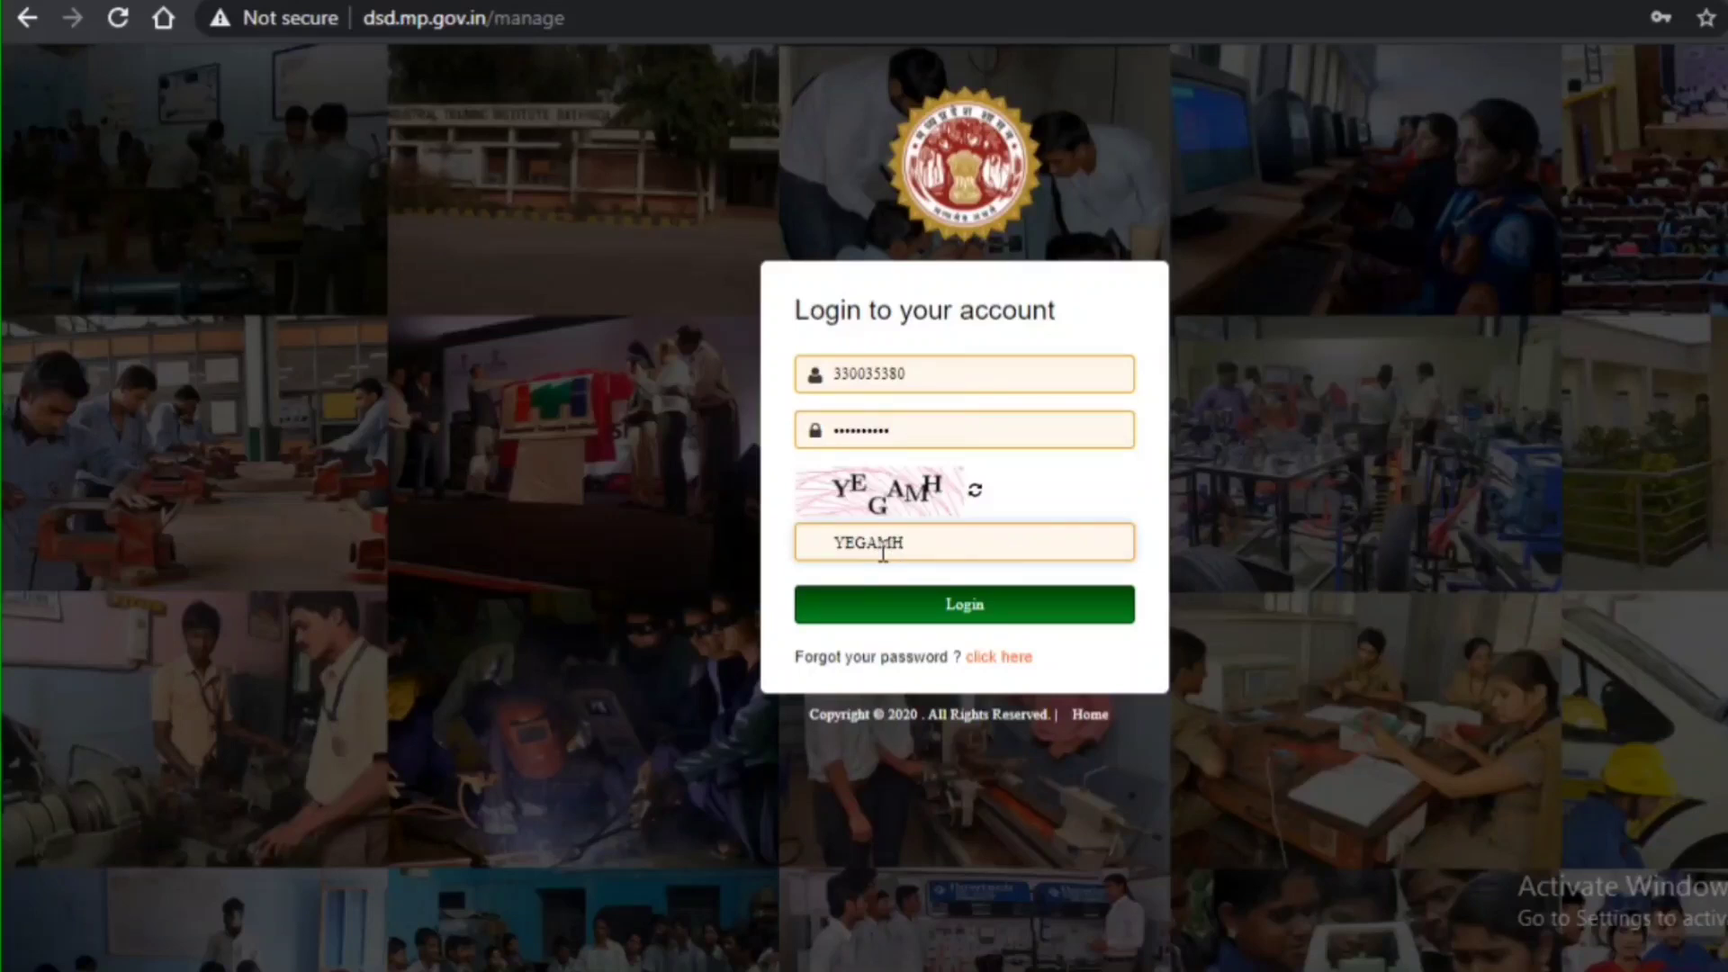
left_click(942, 627)
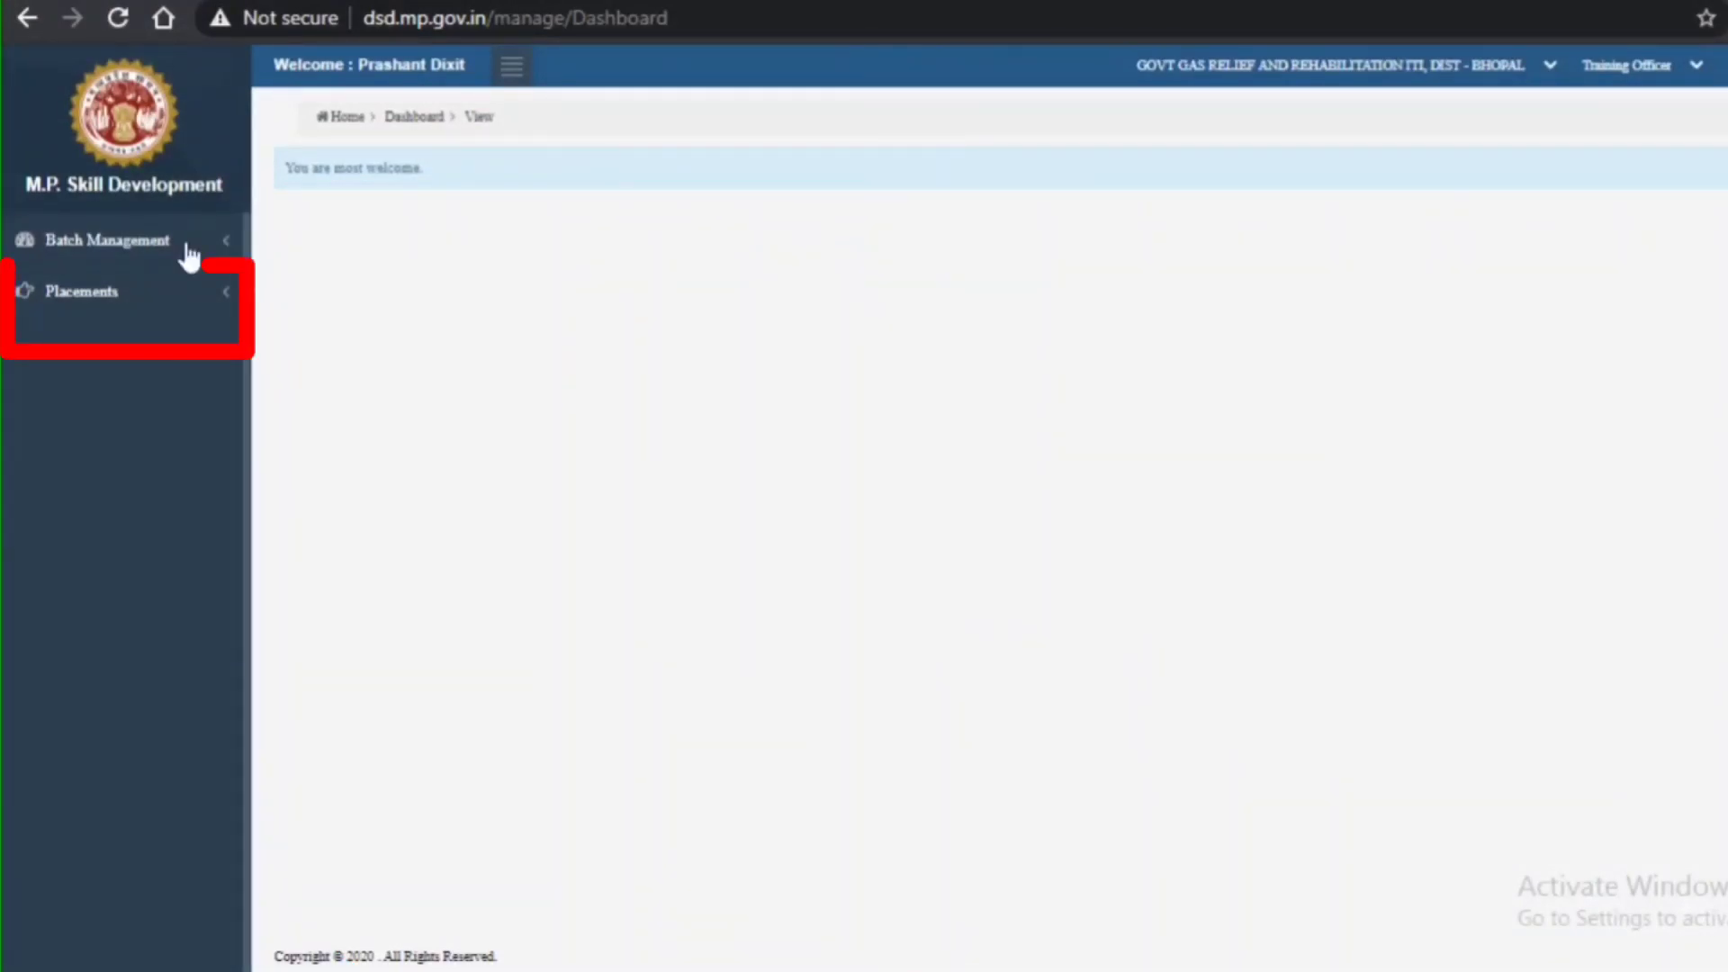
- Expand Placements in the sidebar and go to Placement Entry
left_click(88, 330)
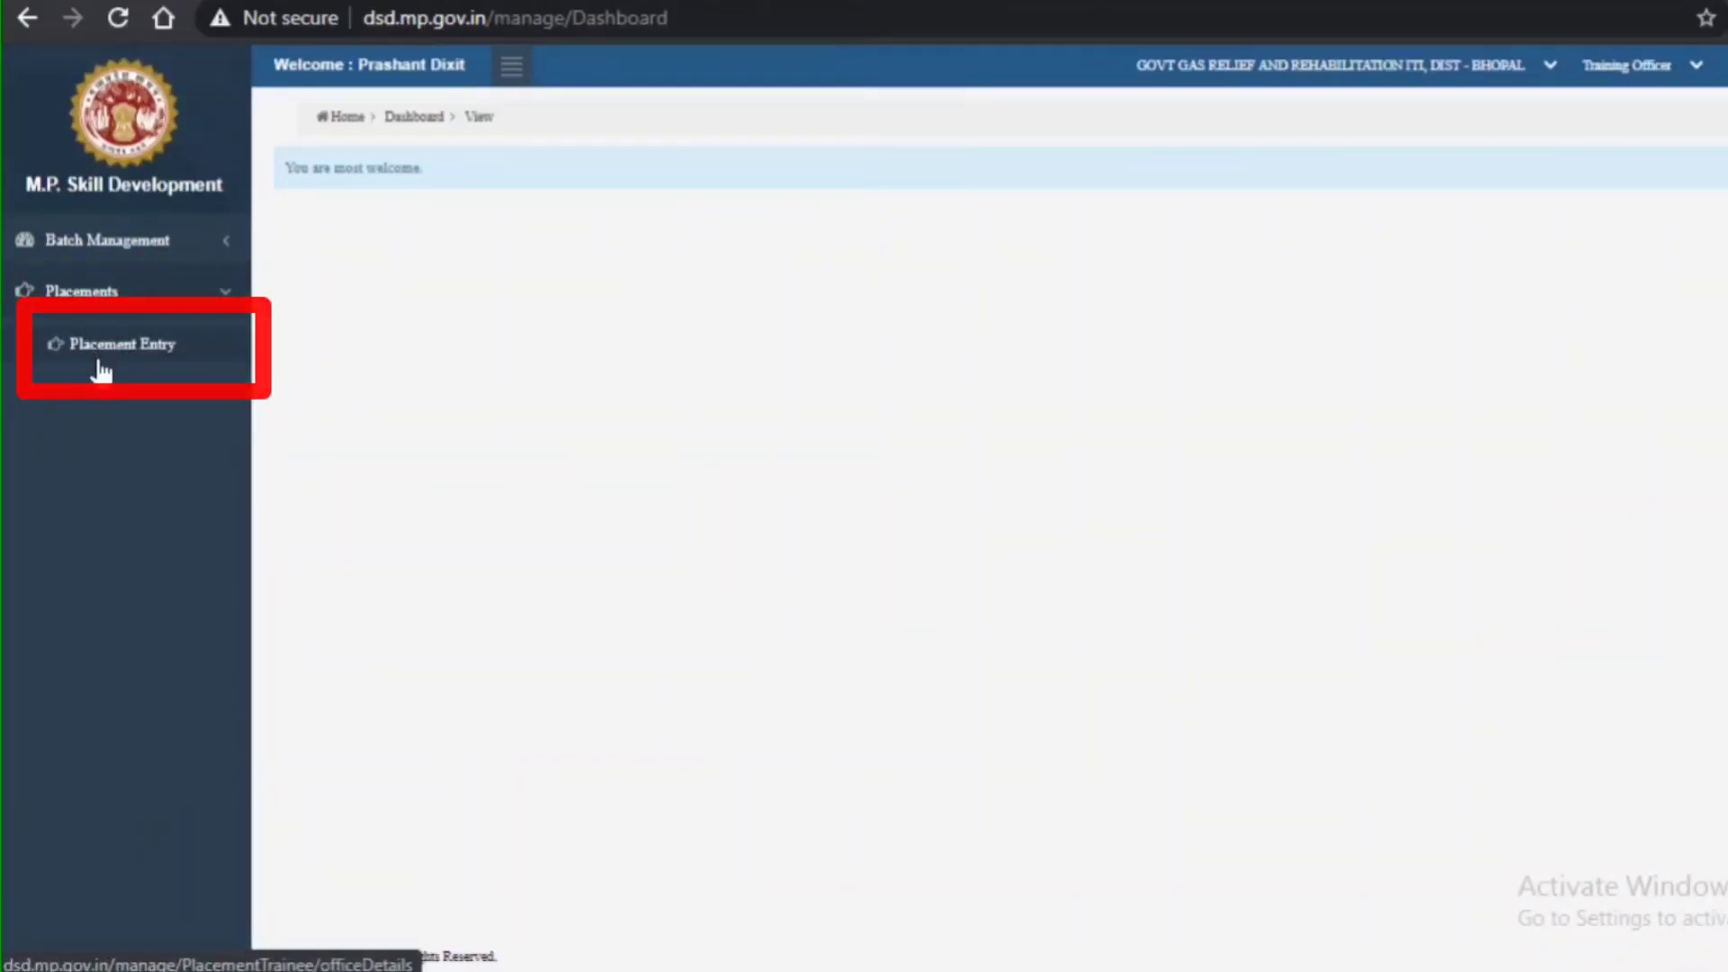
left_click(101, 362)
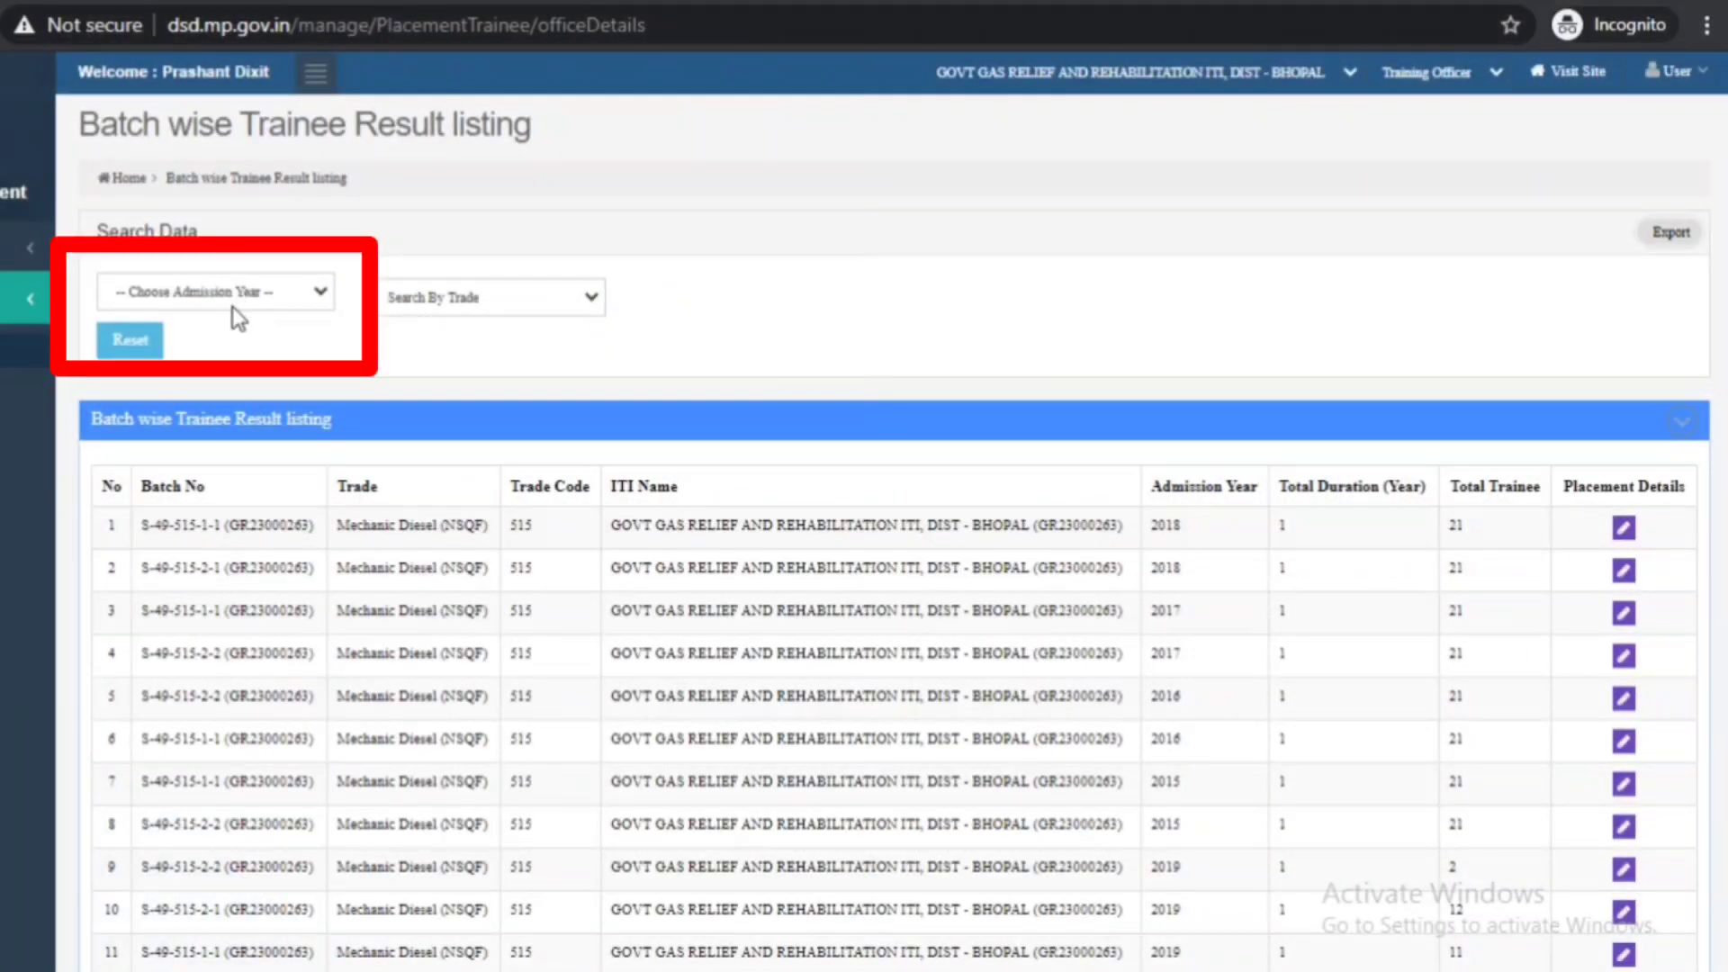
- Filter batches to admission year 2015 and open placement details for batch S-49-515-1-1
left_click(322, 294)
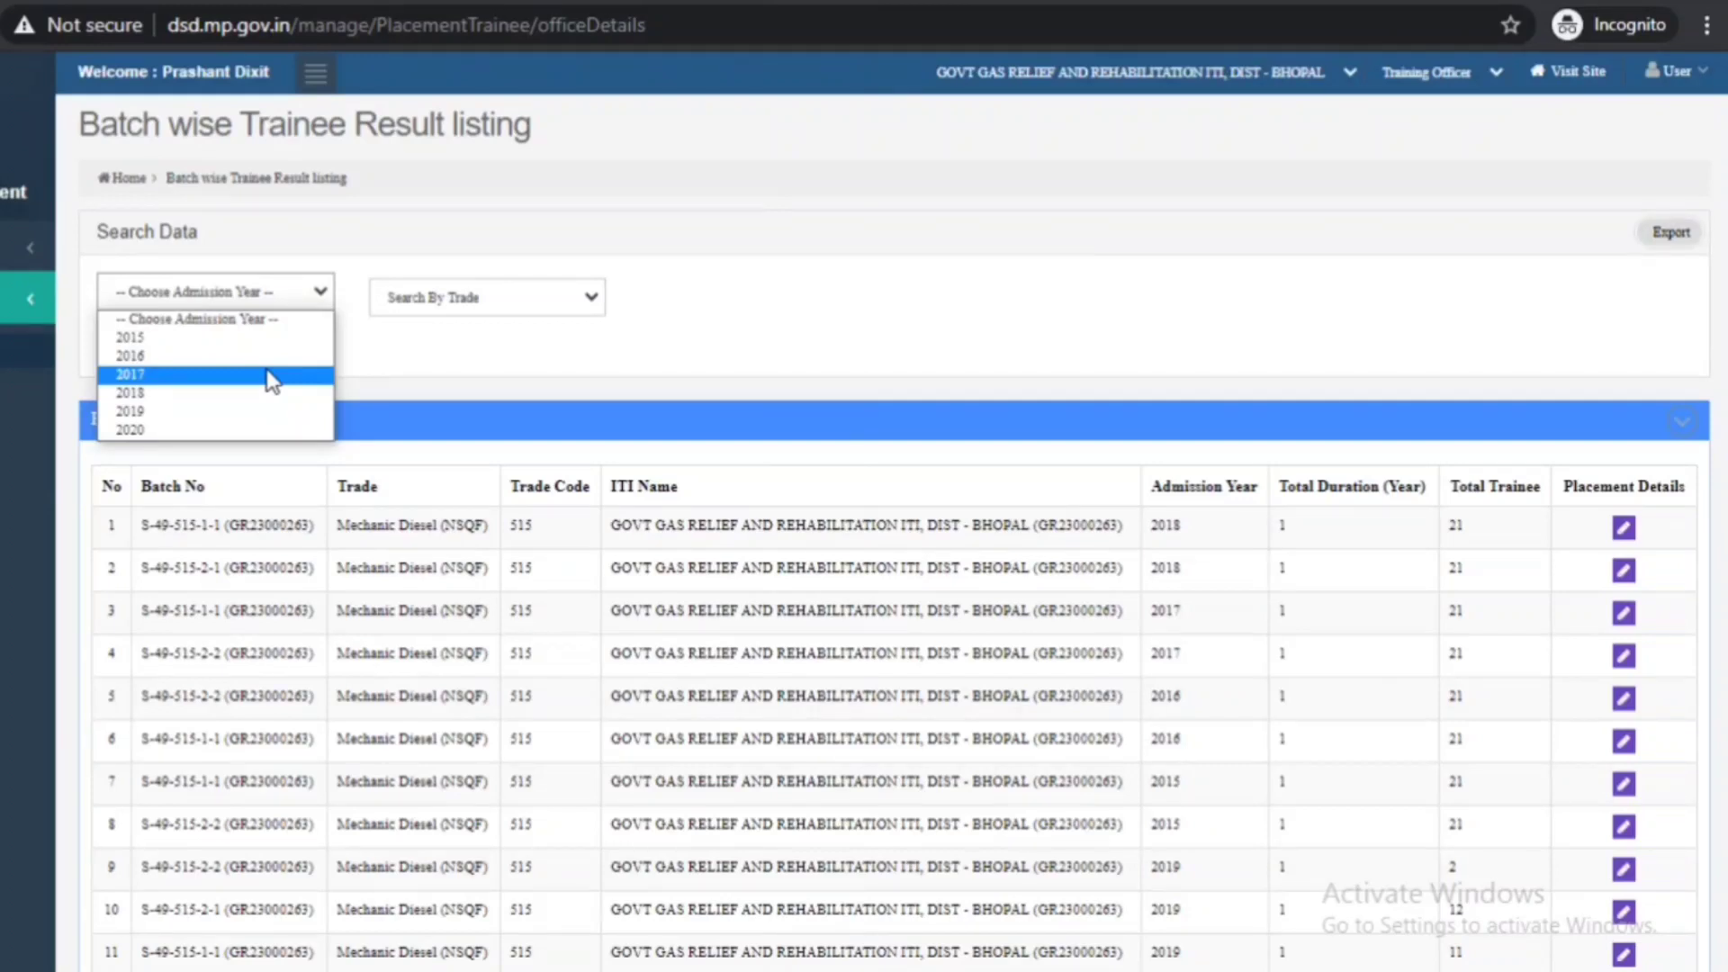
left_click(213, 343)
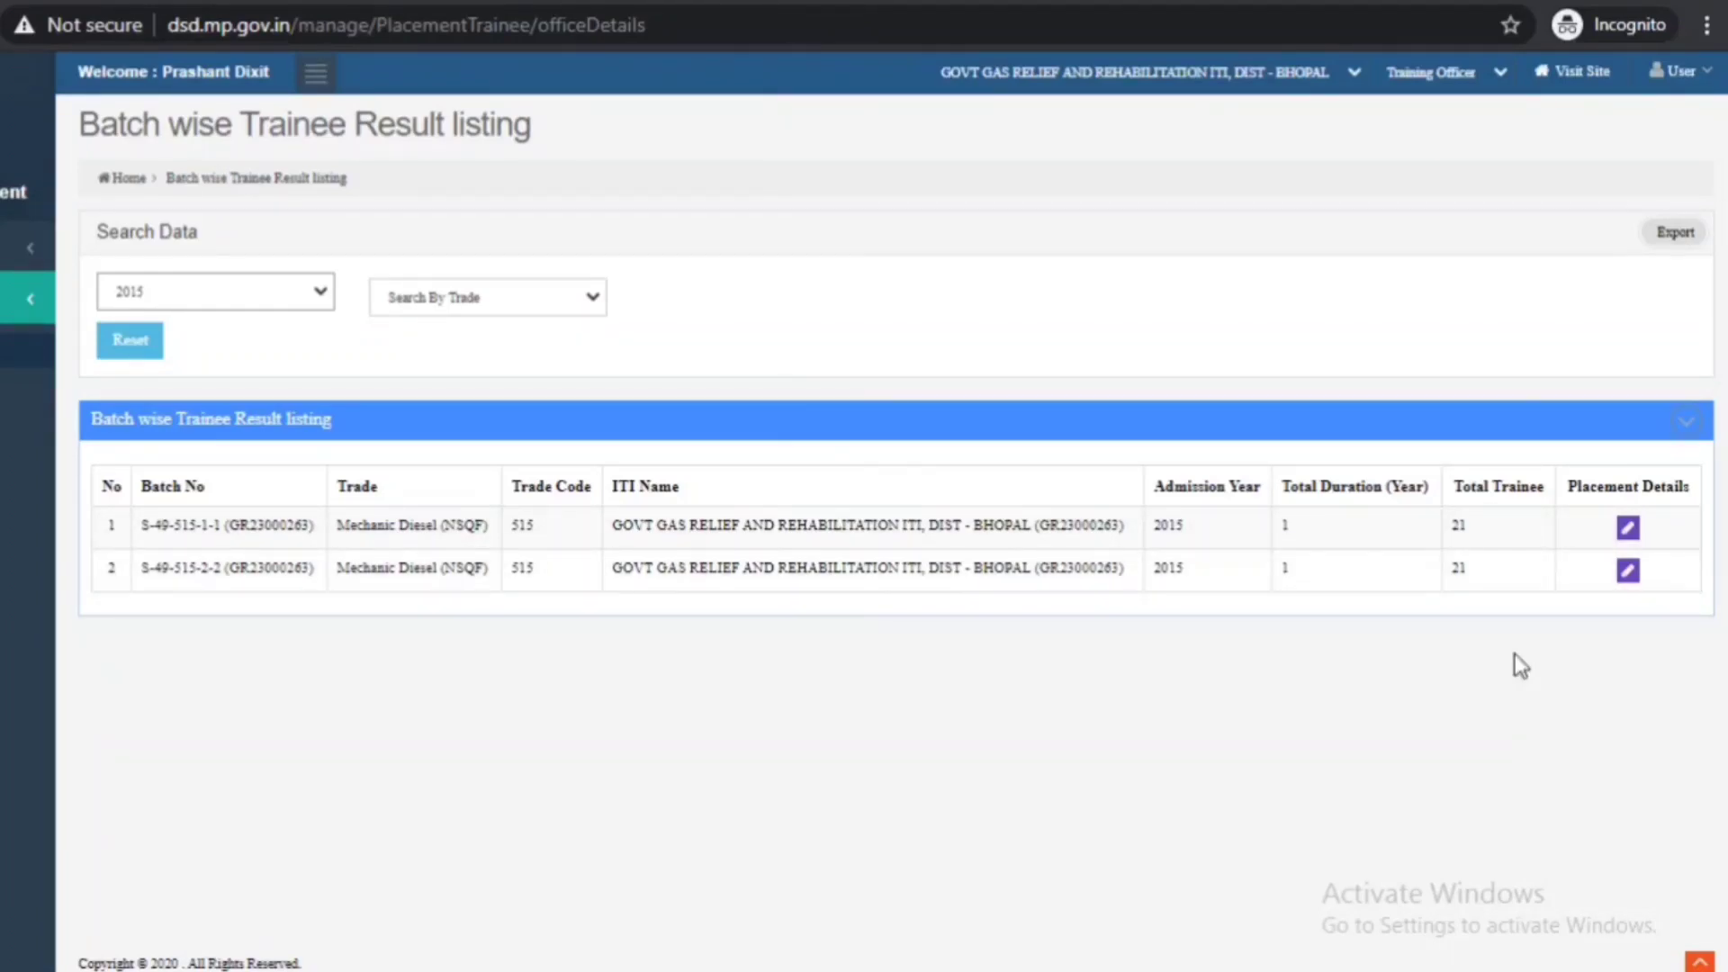
left_click(1631, 531)
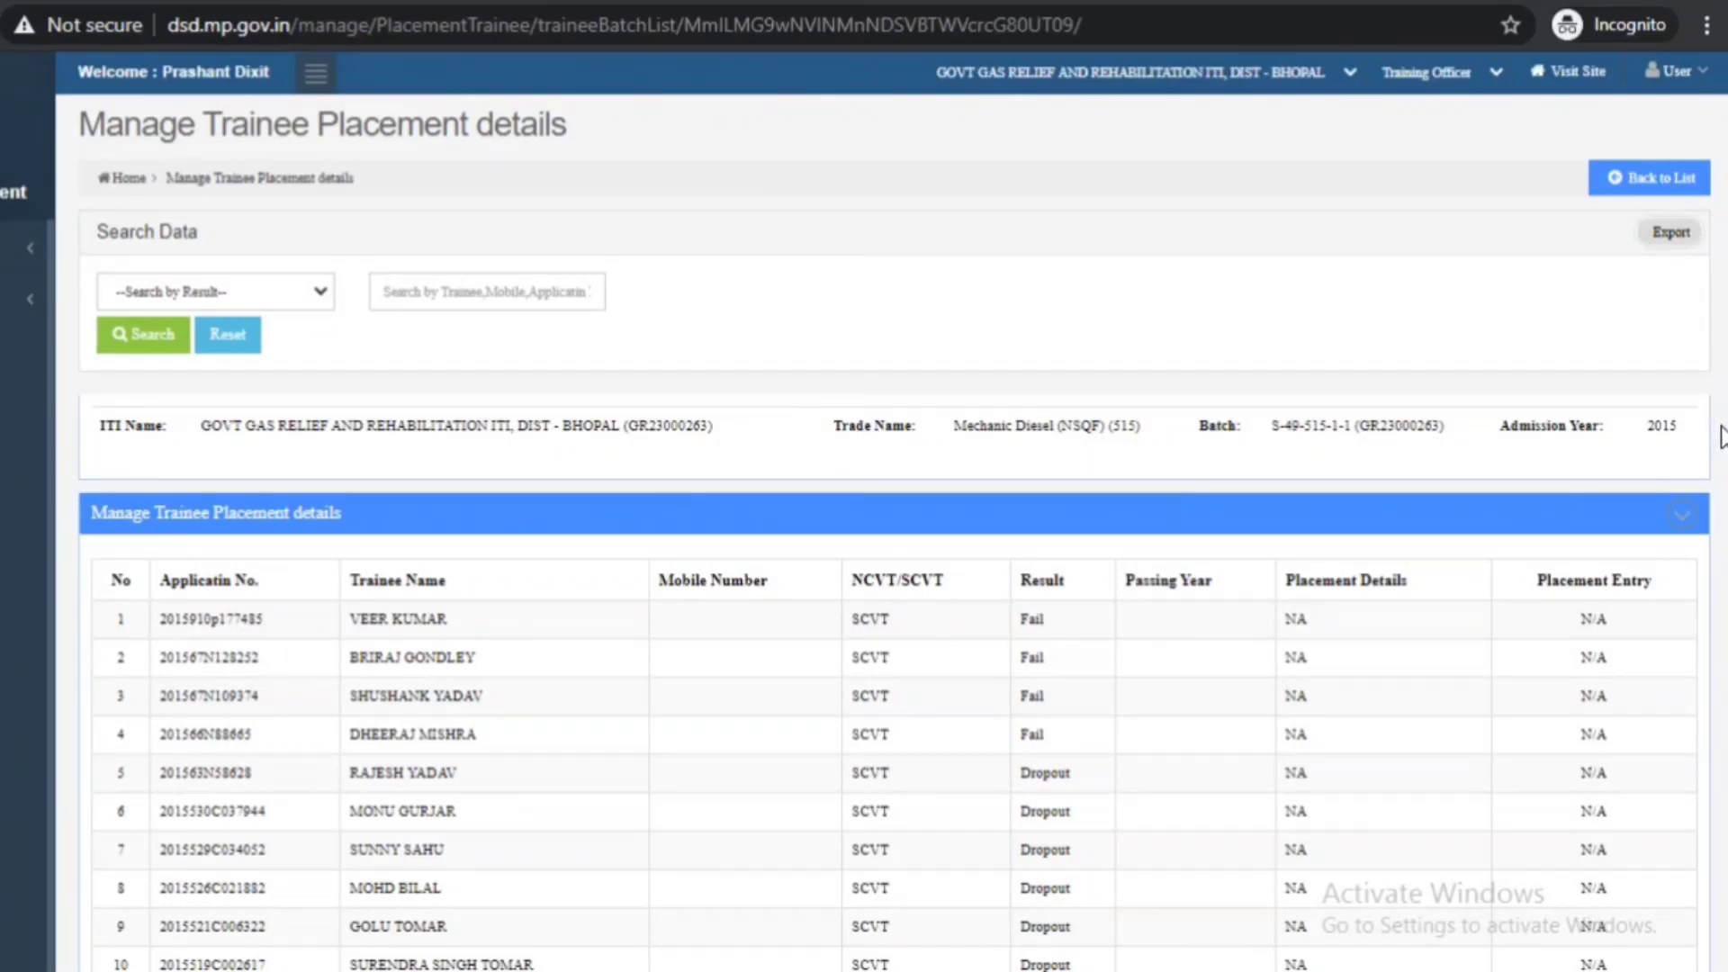
- Scroll the trainee table and start a placement entry for row 11's passed trainee
scroll(896, 510, "down", 4)
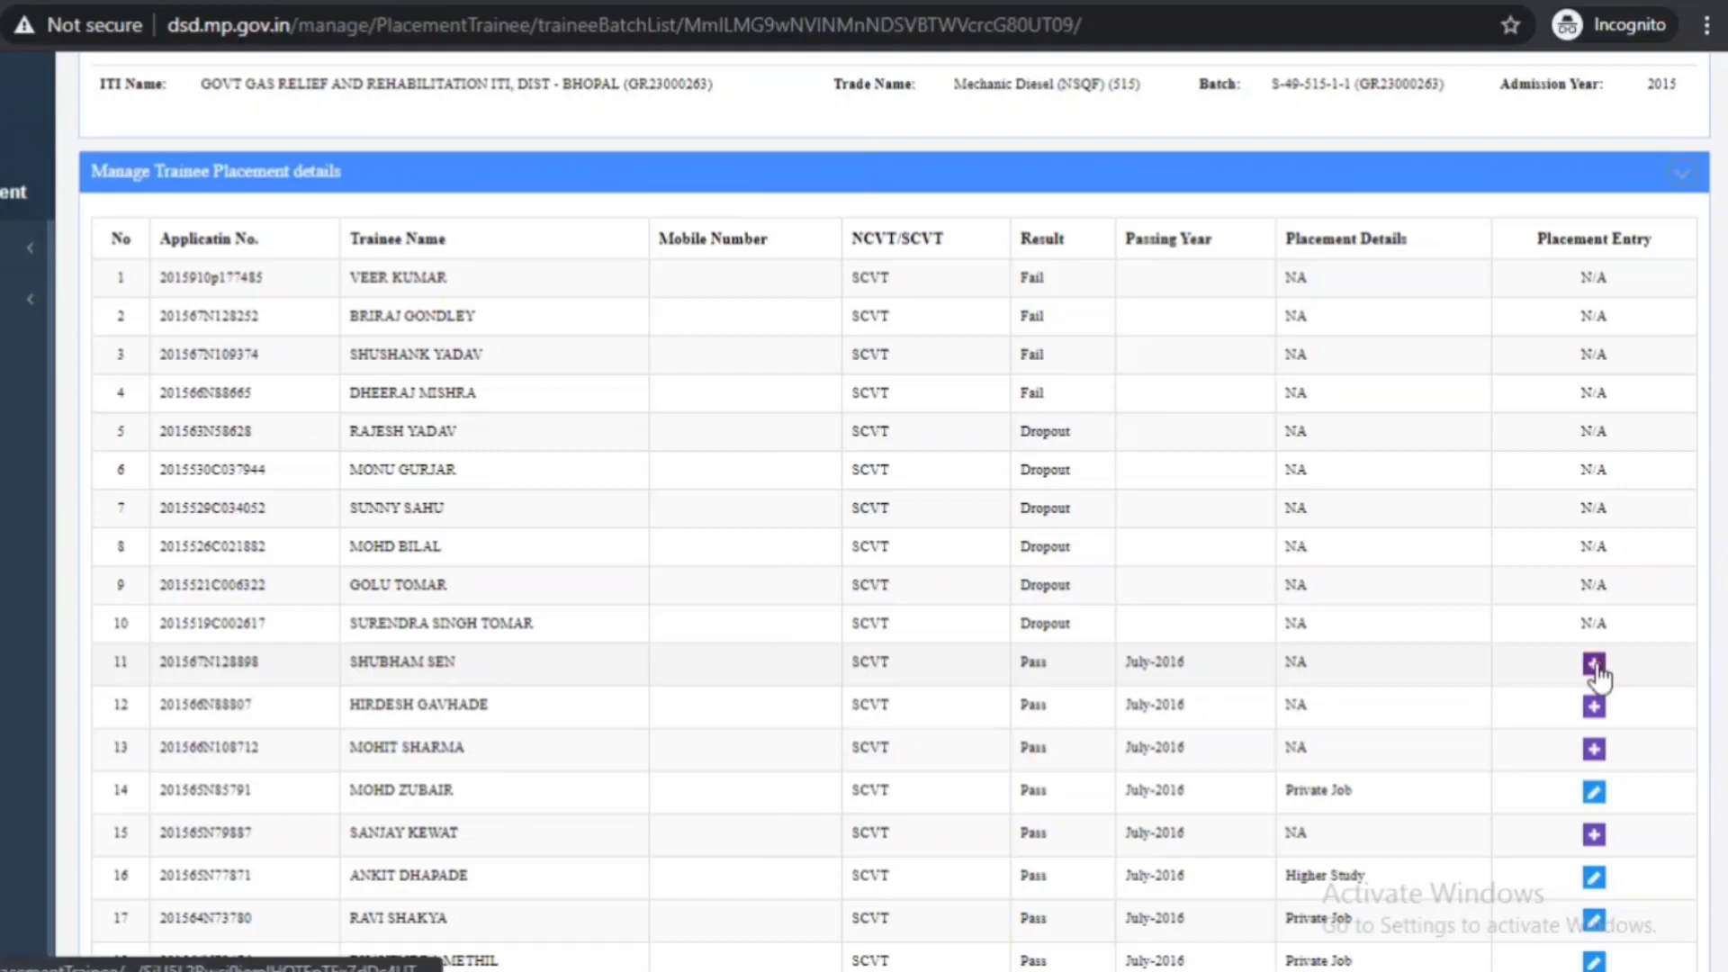
left_click(1595, 664)
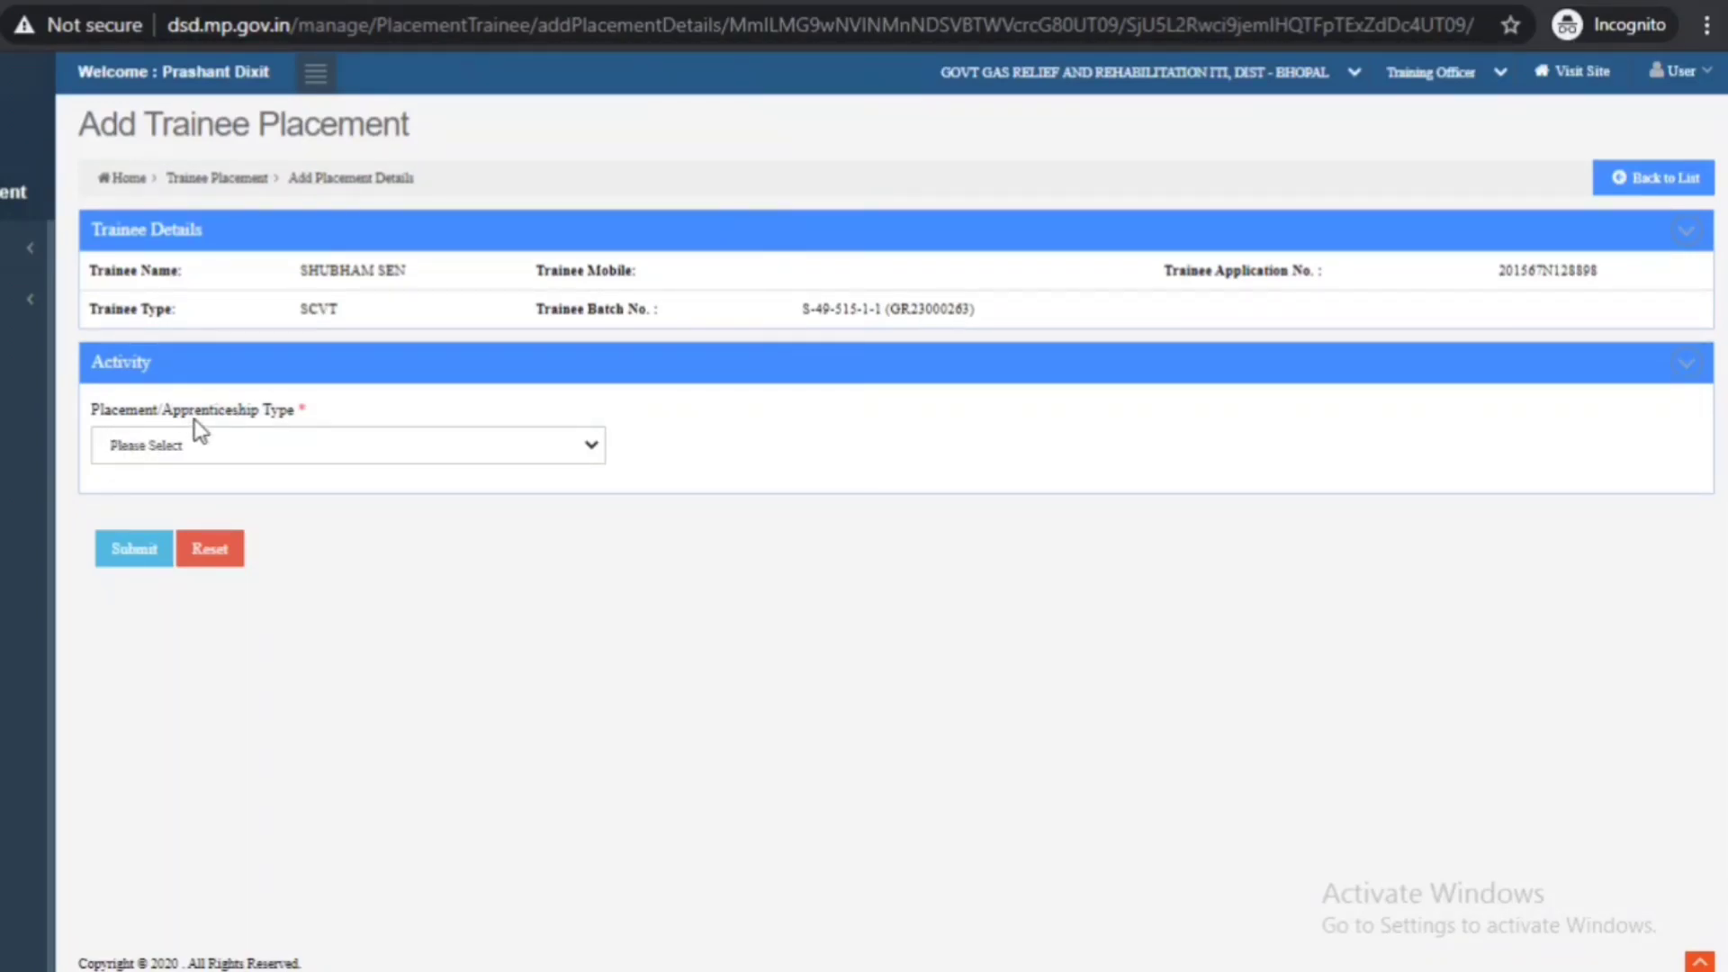
- Choose Higher Studies as the placement type and Graduation as the course category
left_click(594, 443)
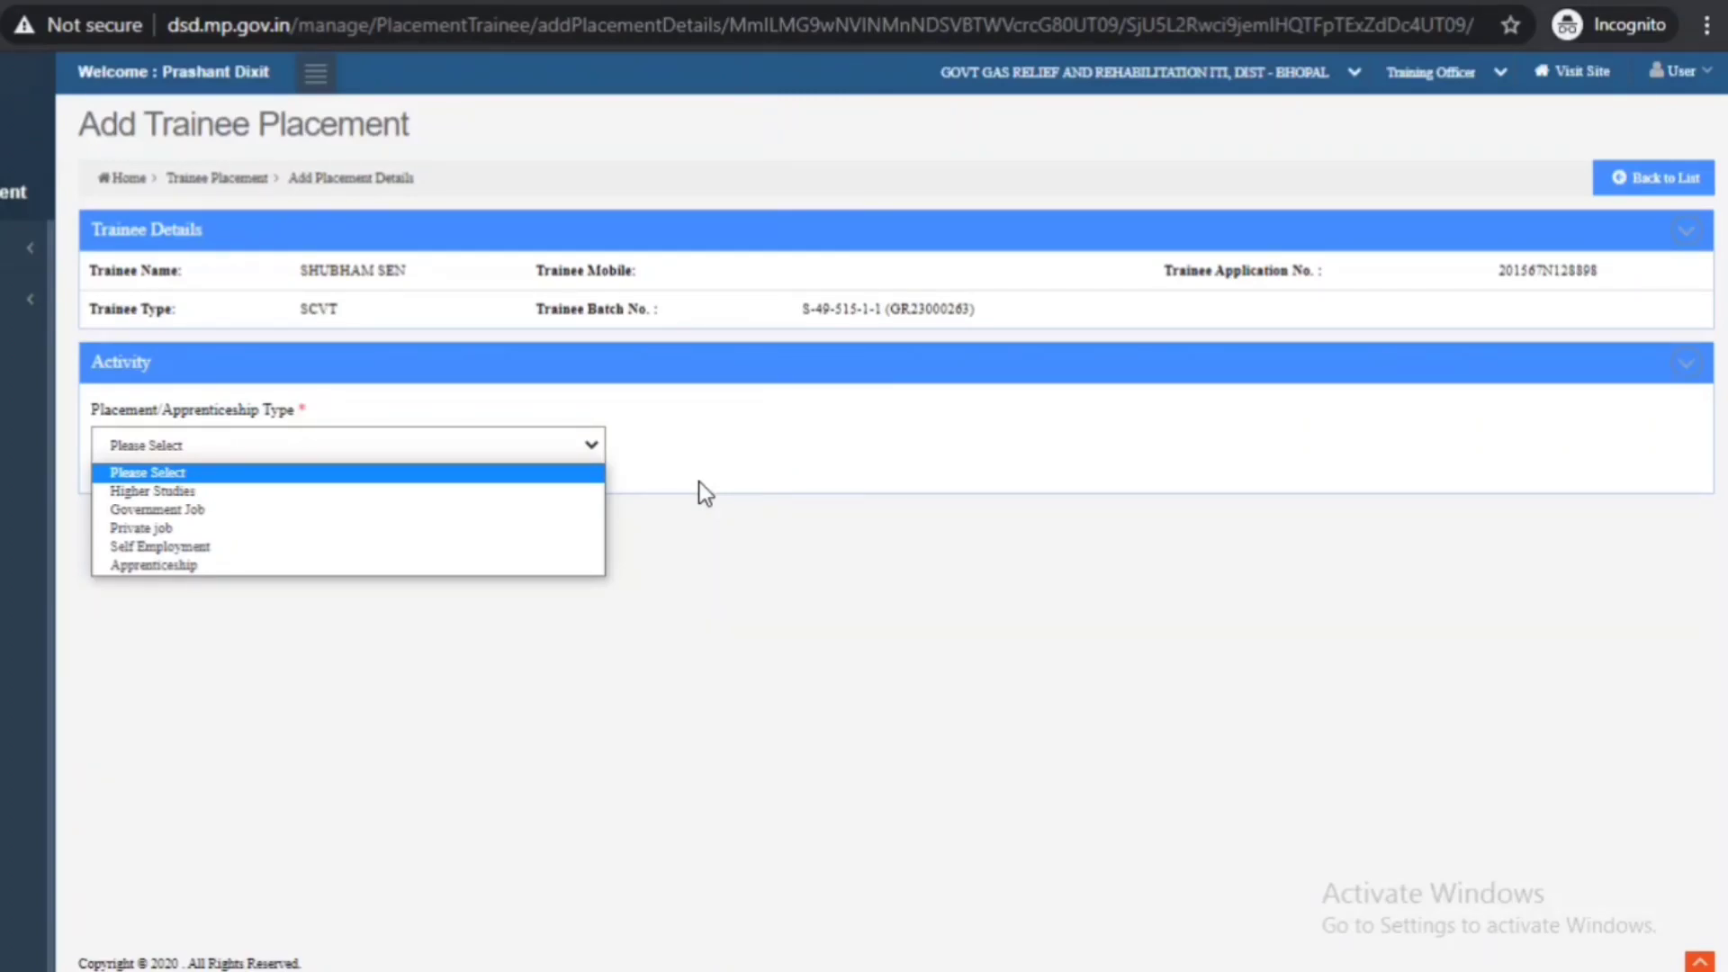
left_click(146, 490)
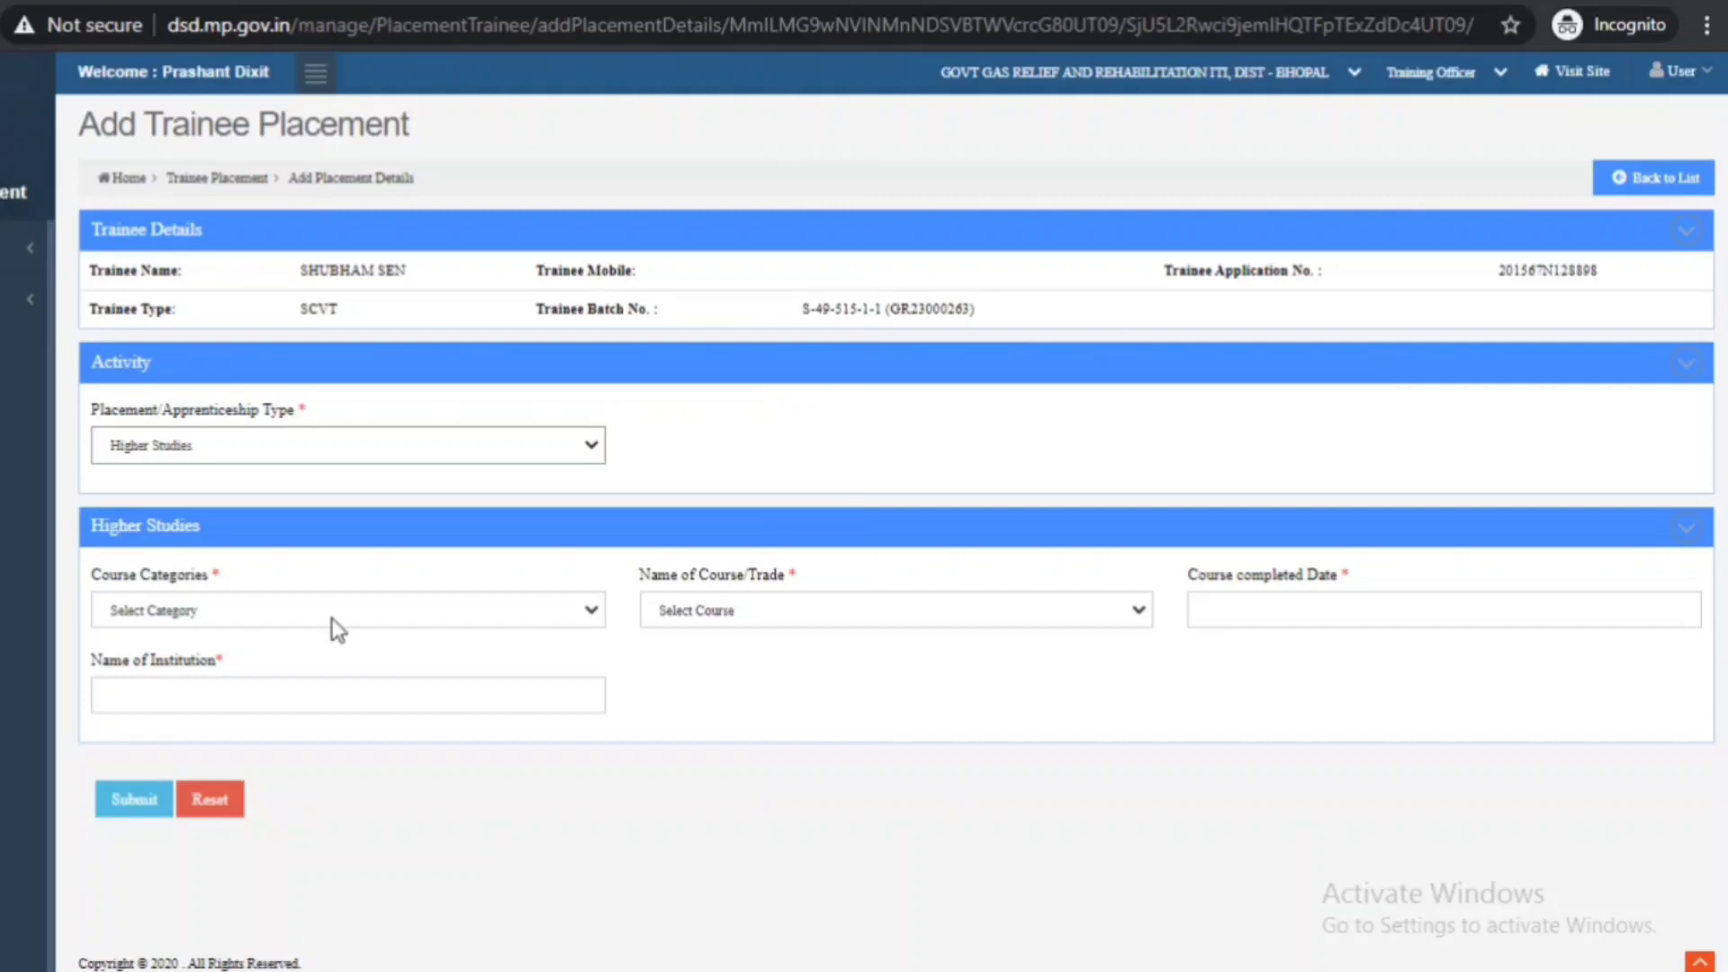
left_click(601, 605)
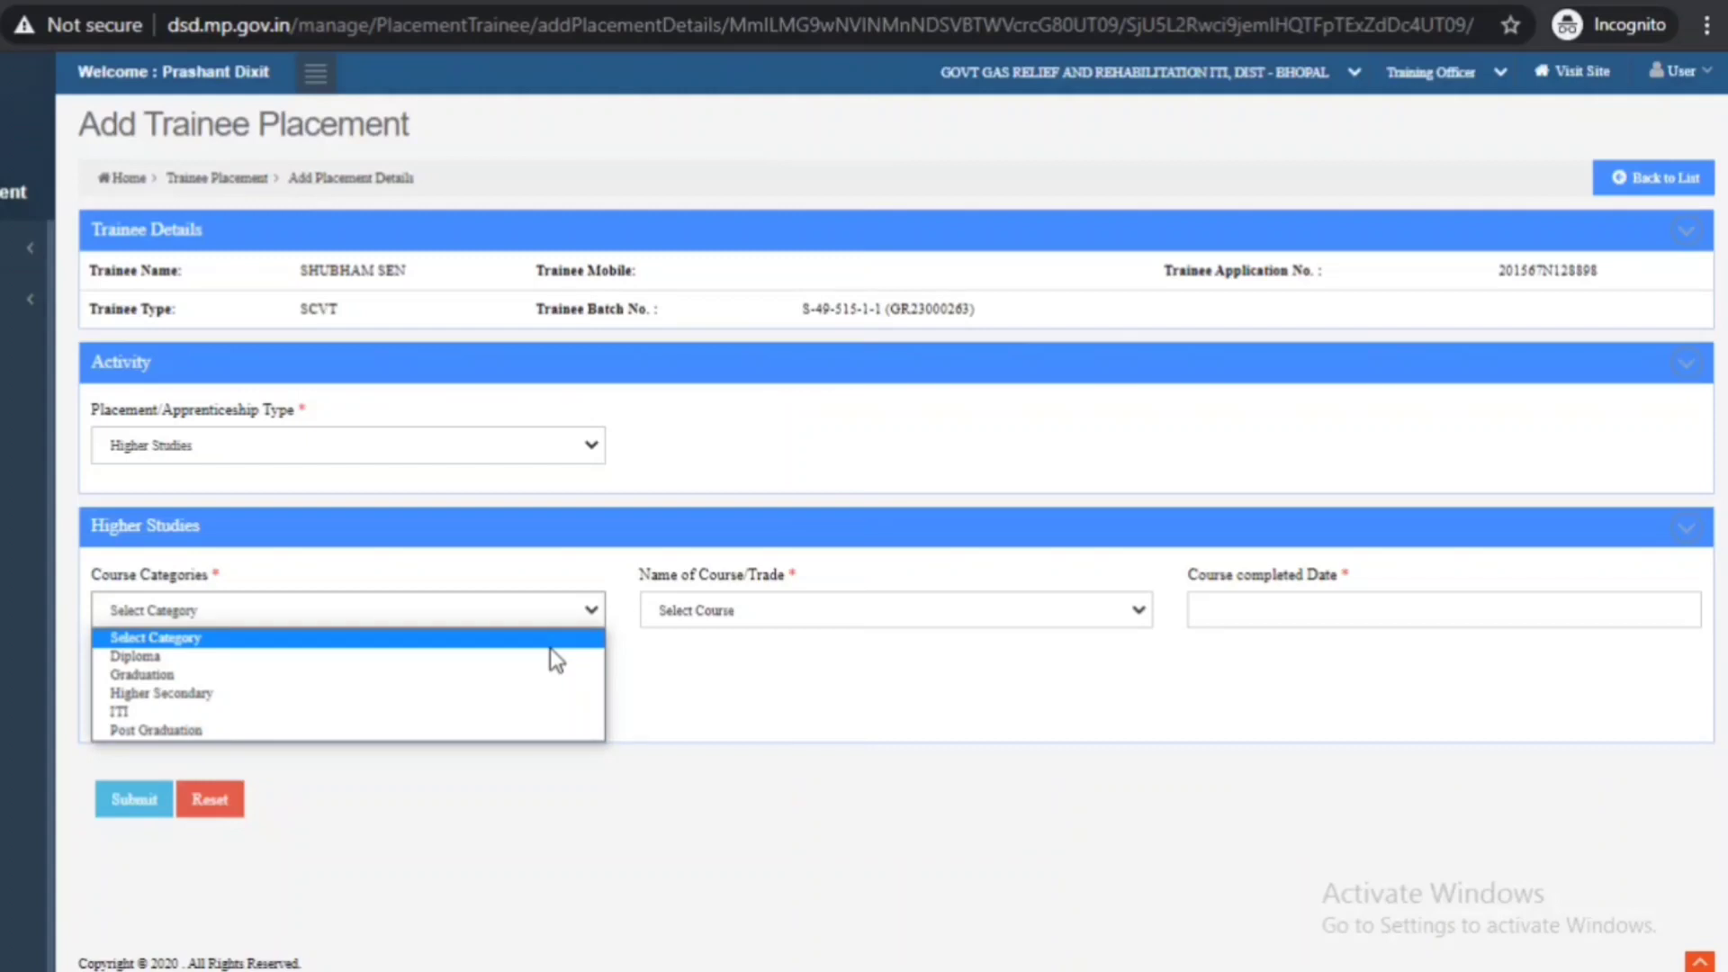
left_click(253, 675)
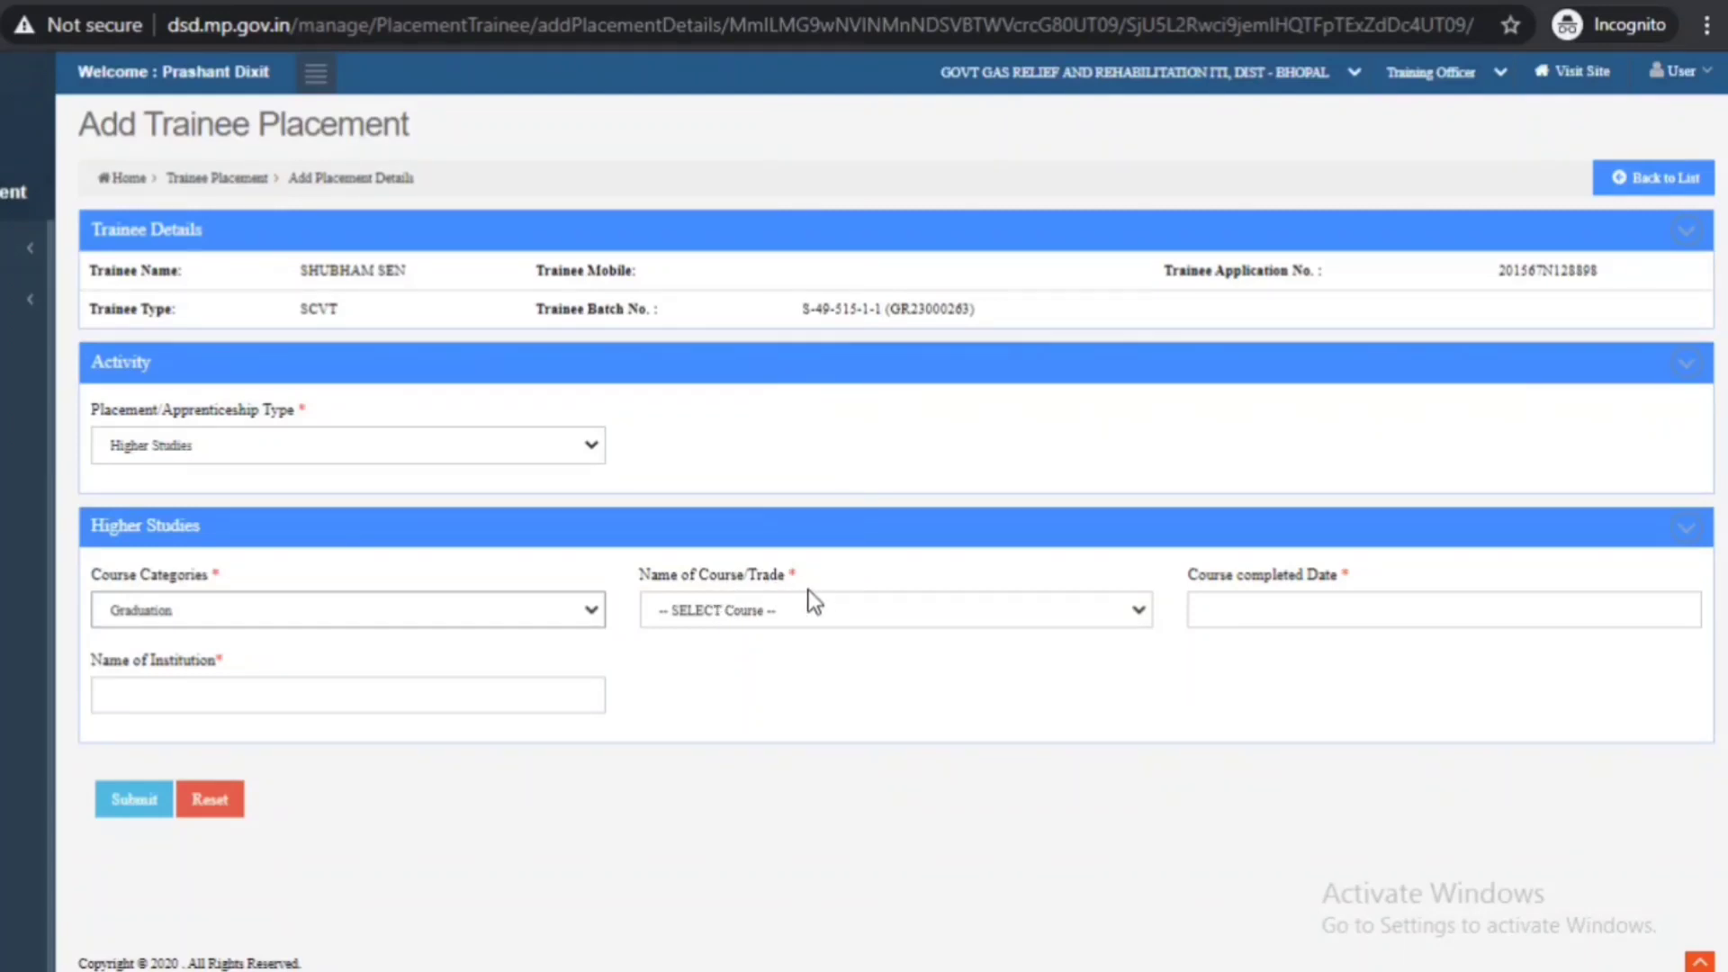
- Choose B.Com as the course and 30/07/2021 as the course completed date
left_click(1004, 623)
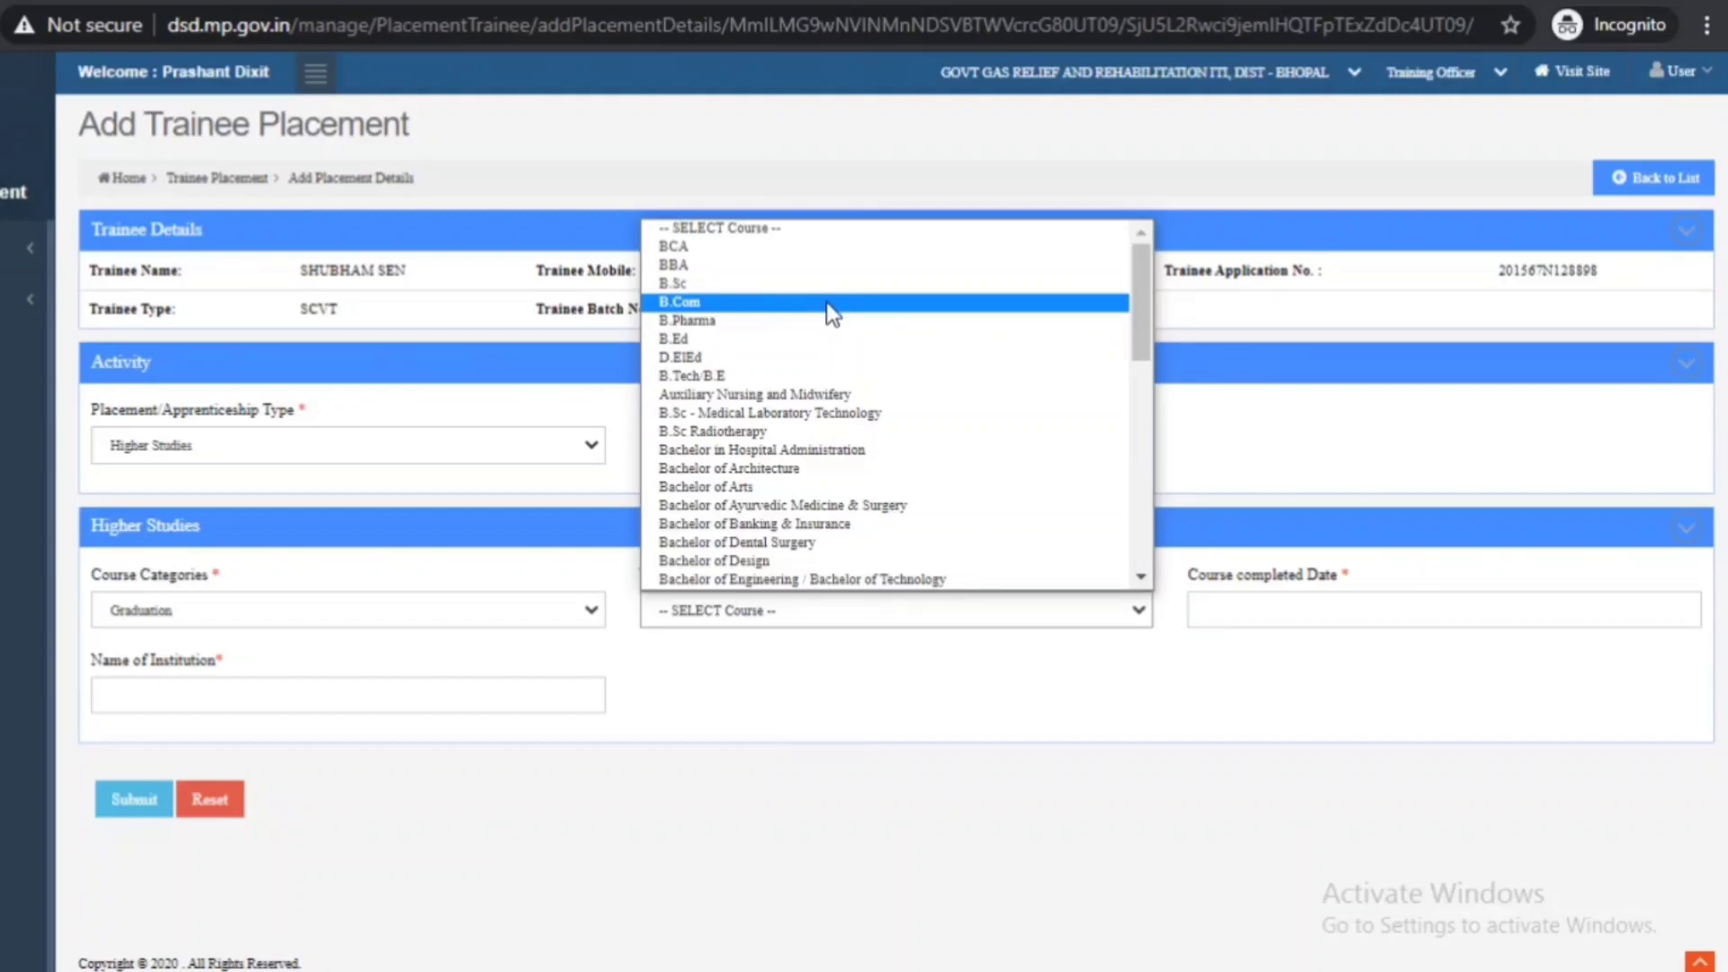
left_click(830, 306)
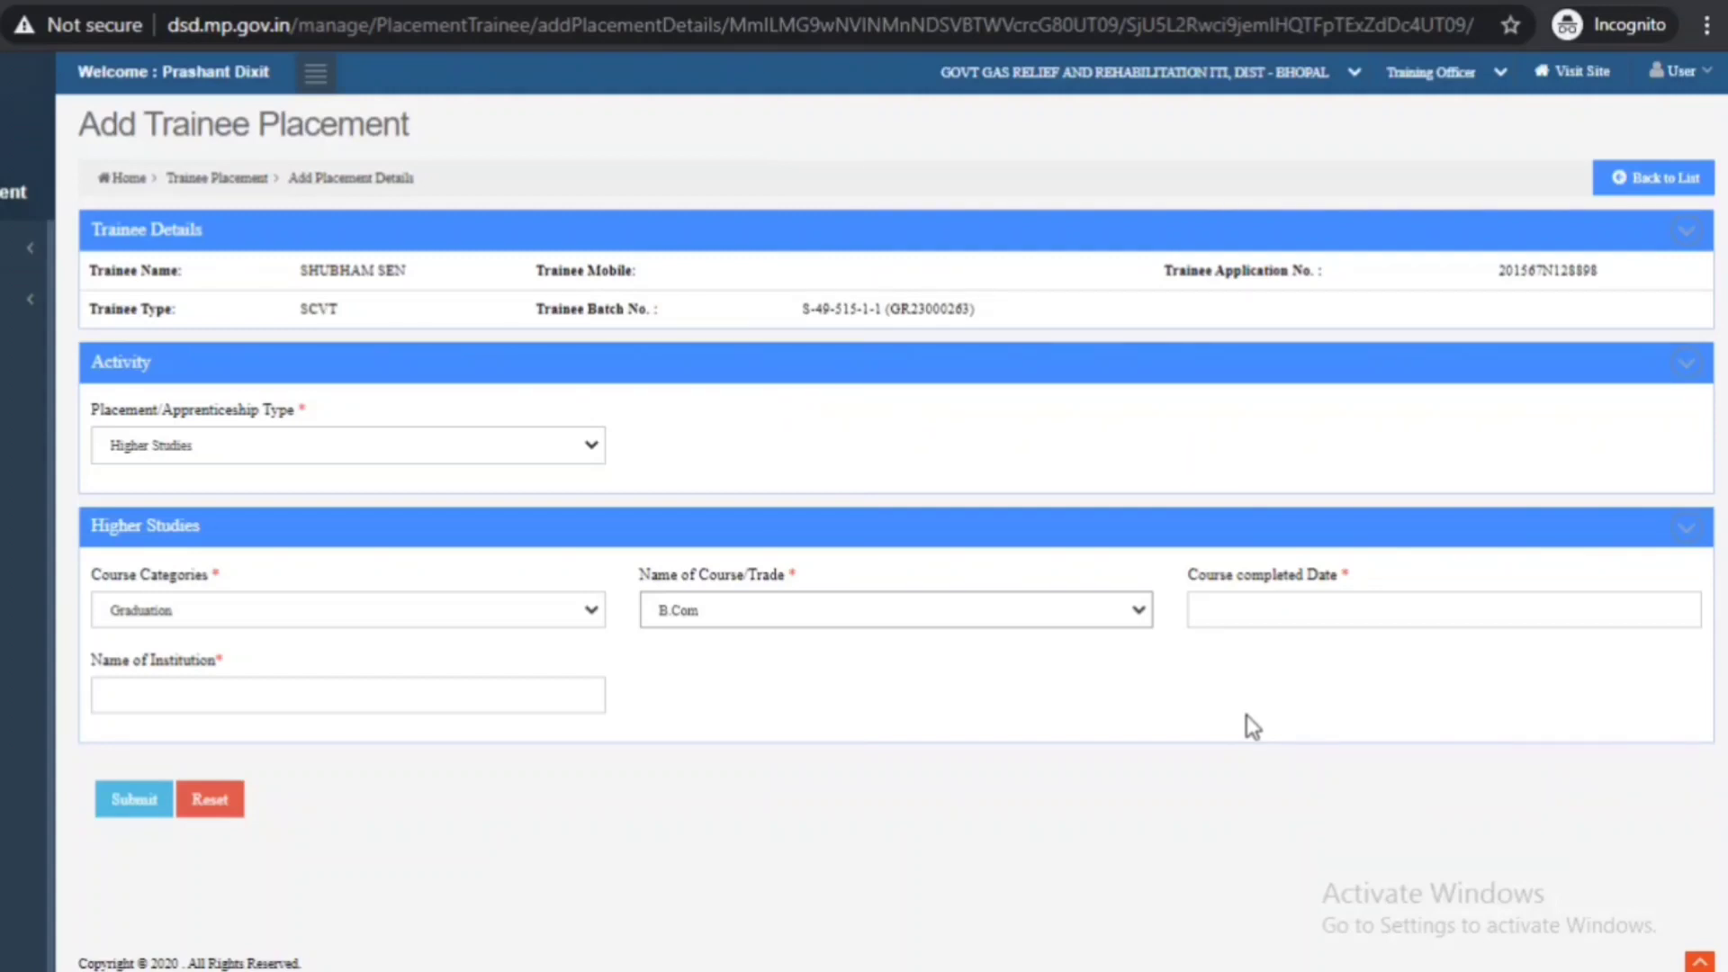
left_click(1369, 611)
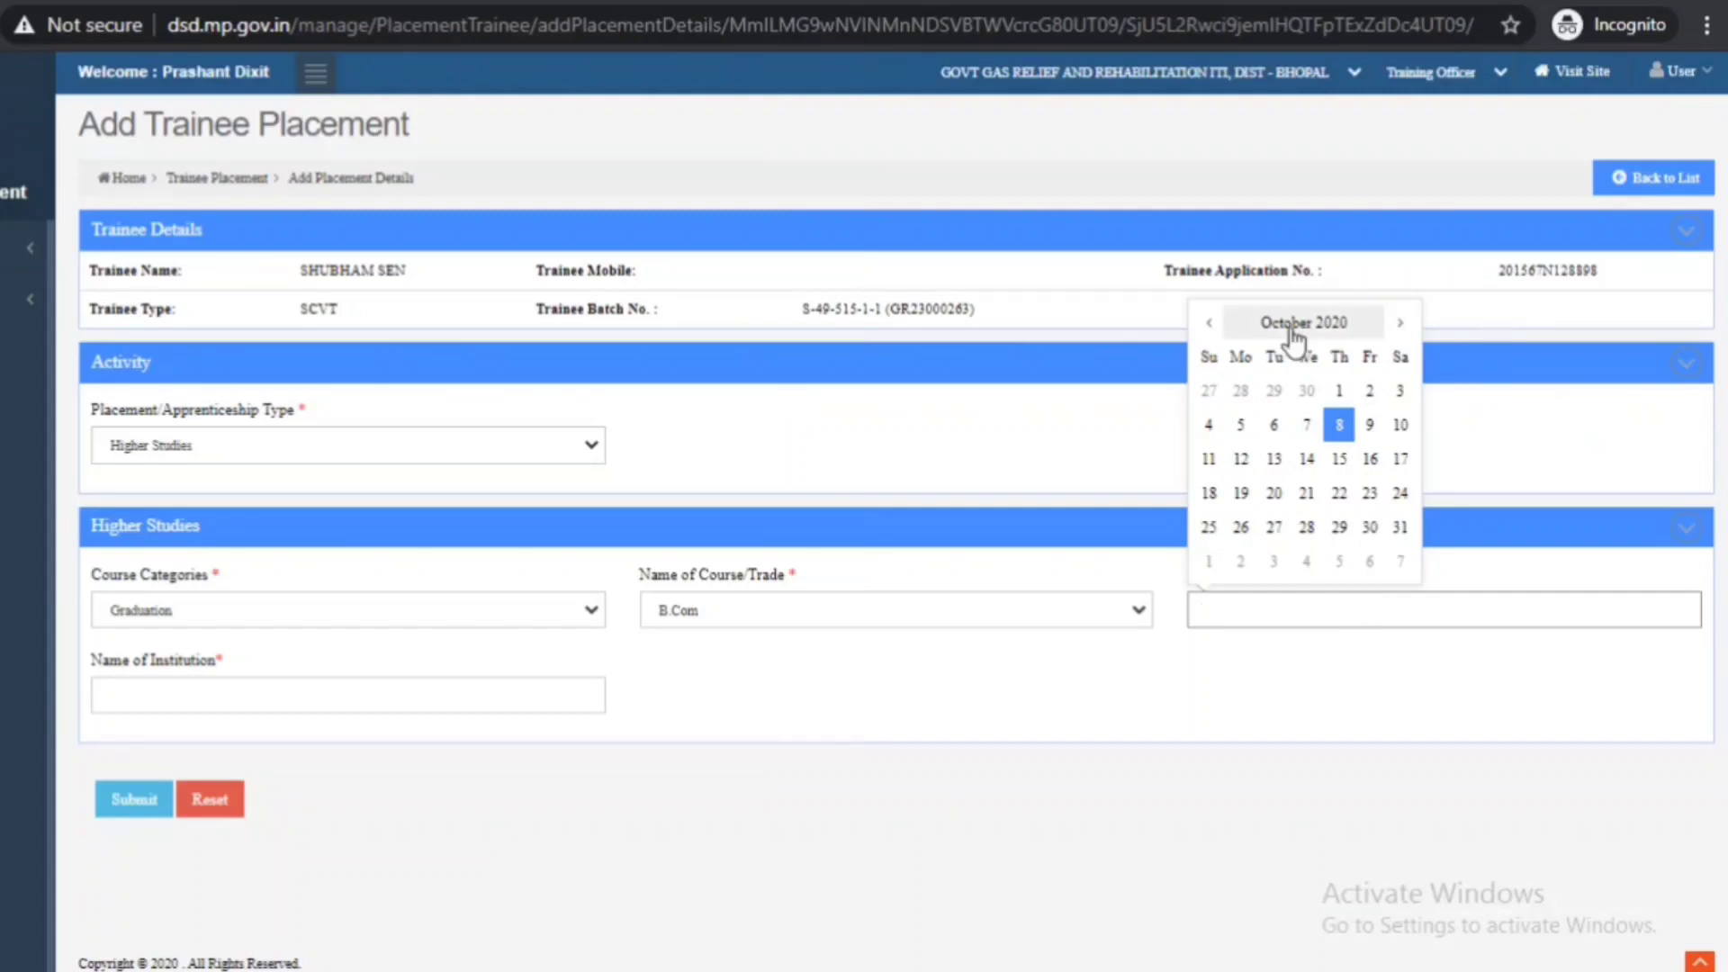
left_click(1341, 331)
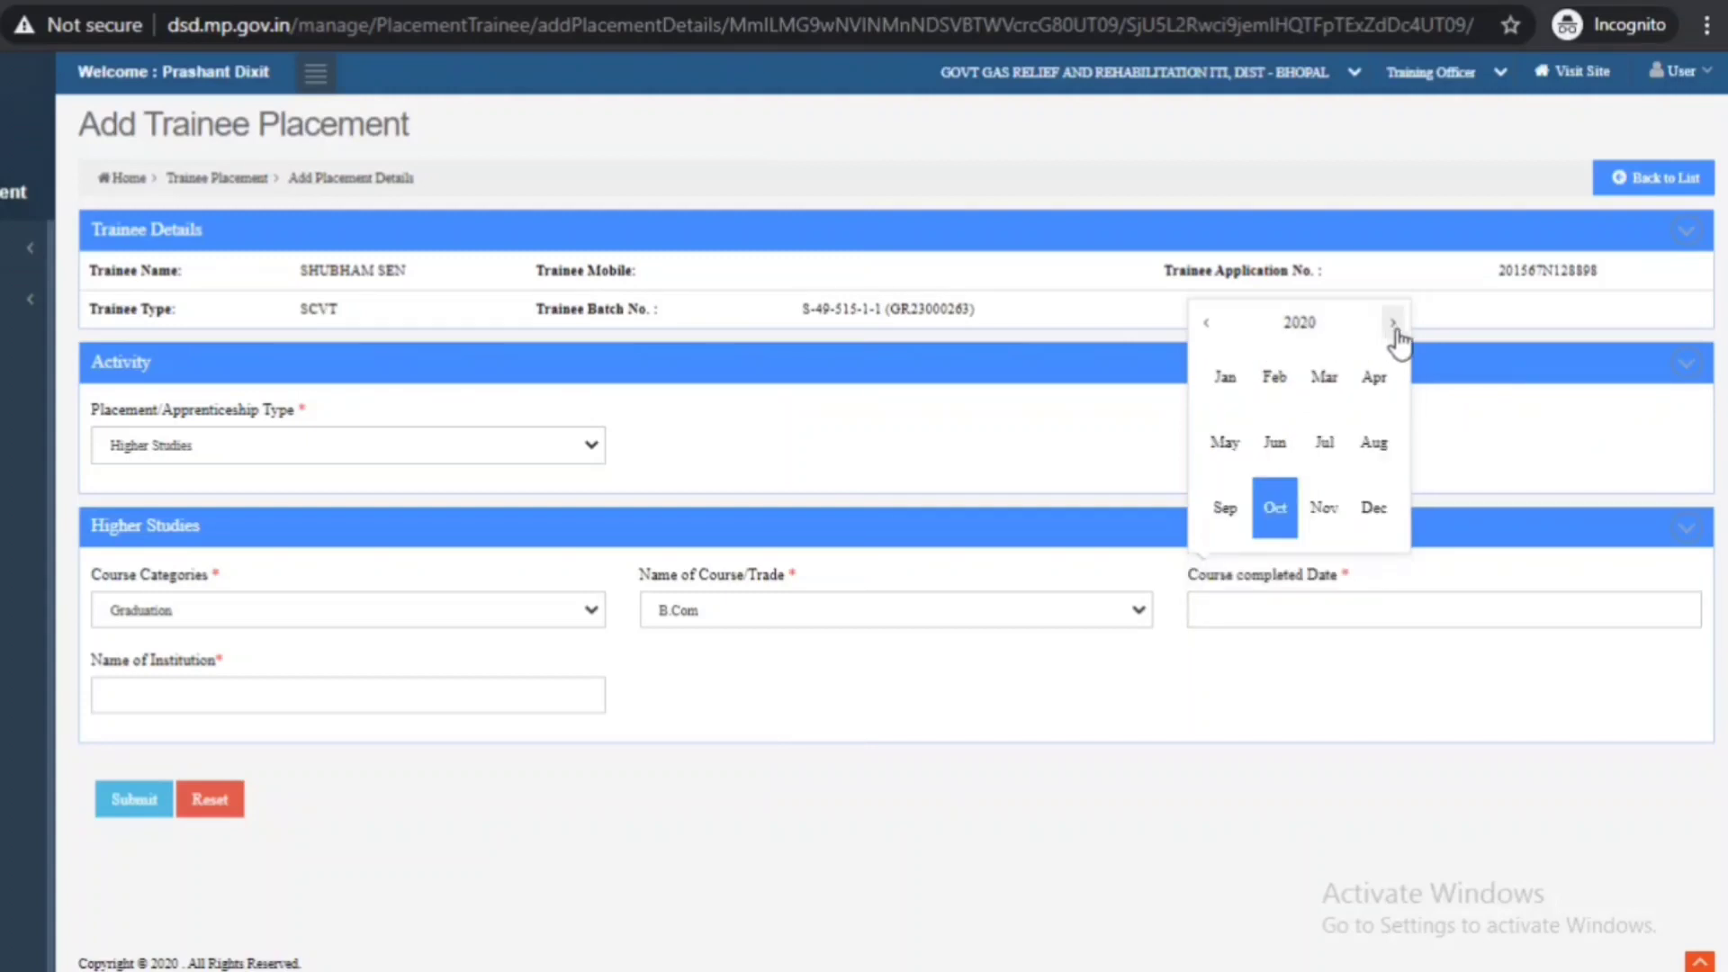
left_click(1394, 324)
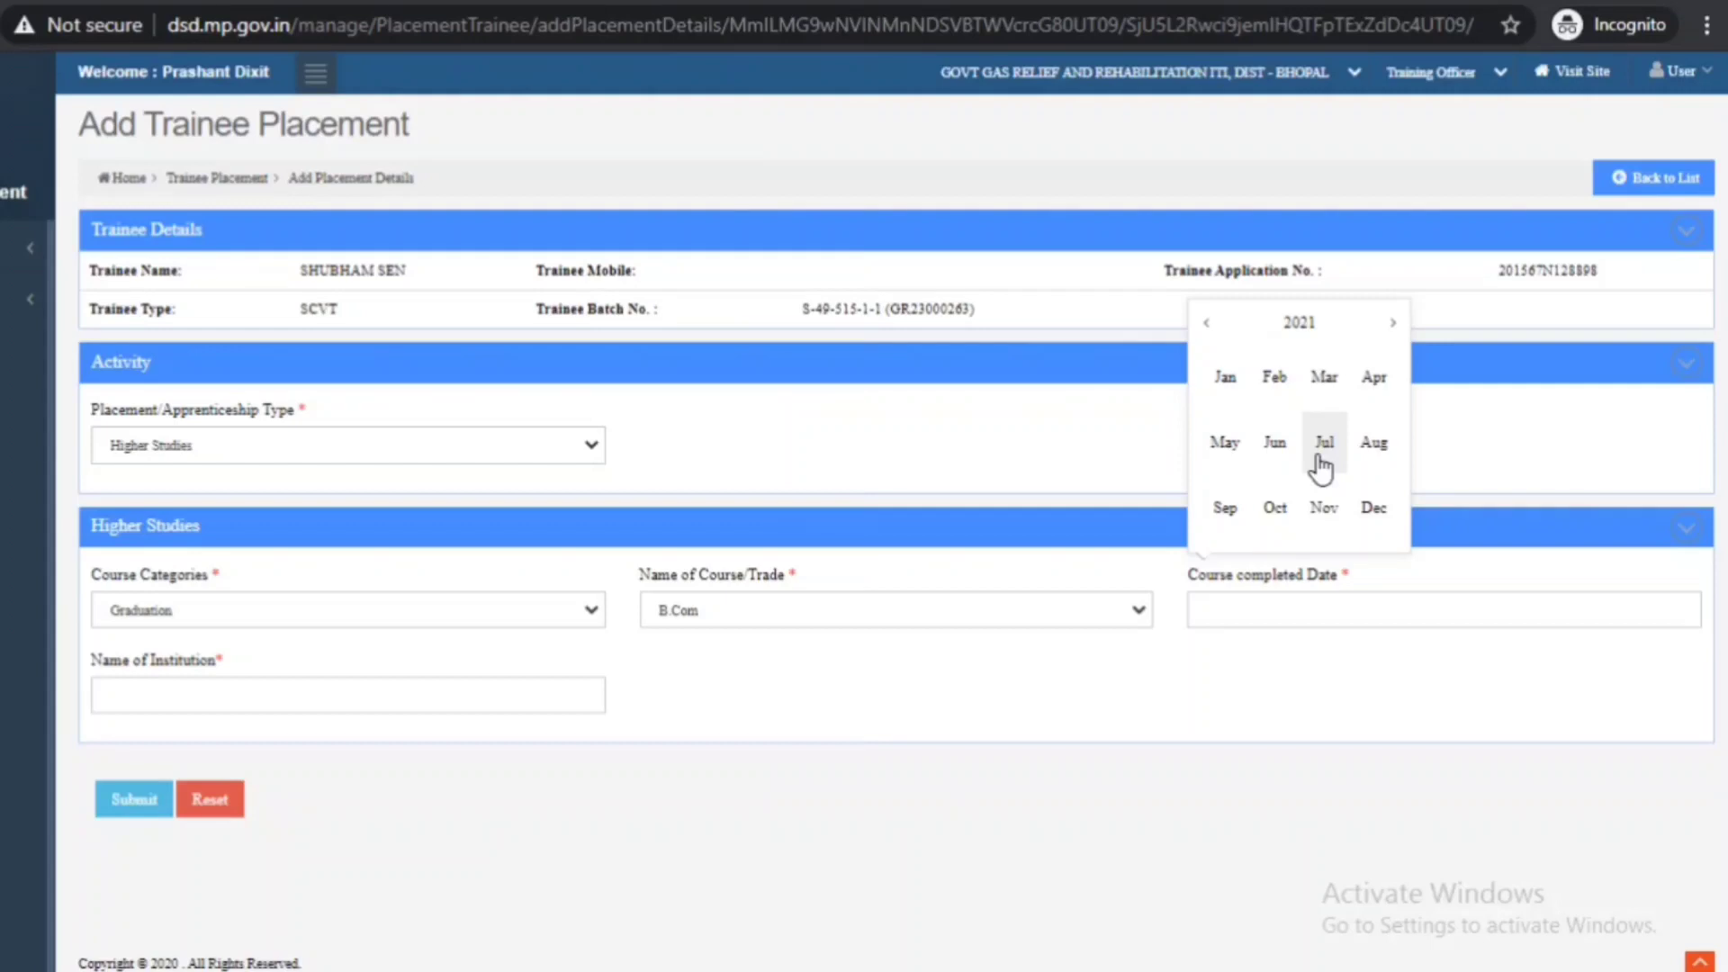
left_click(1320, 467)
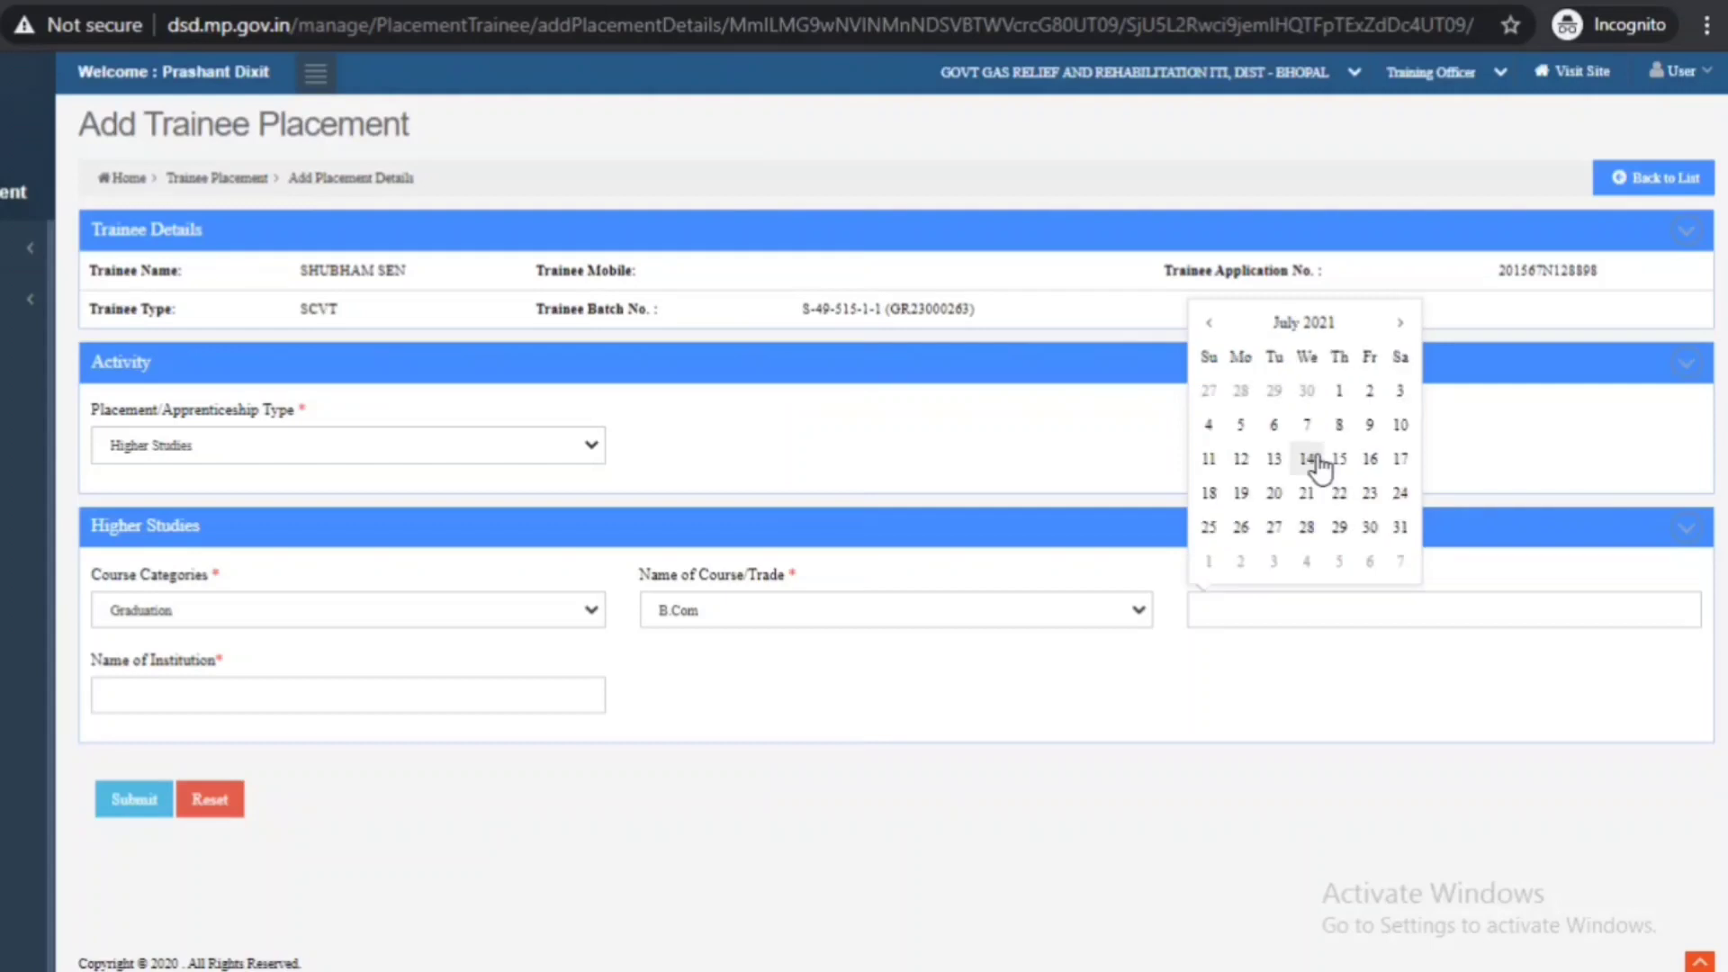
left_click(1370, 531)
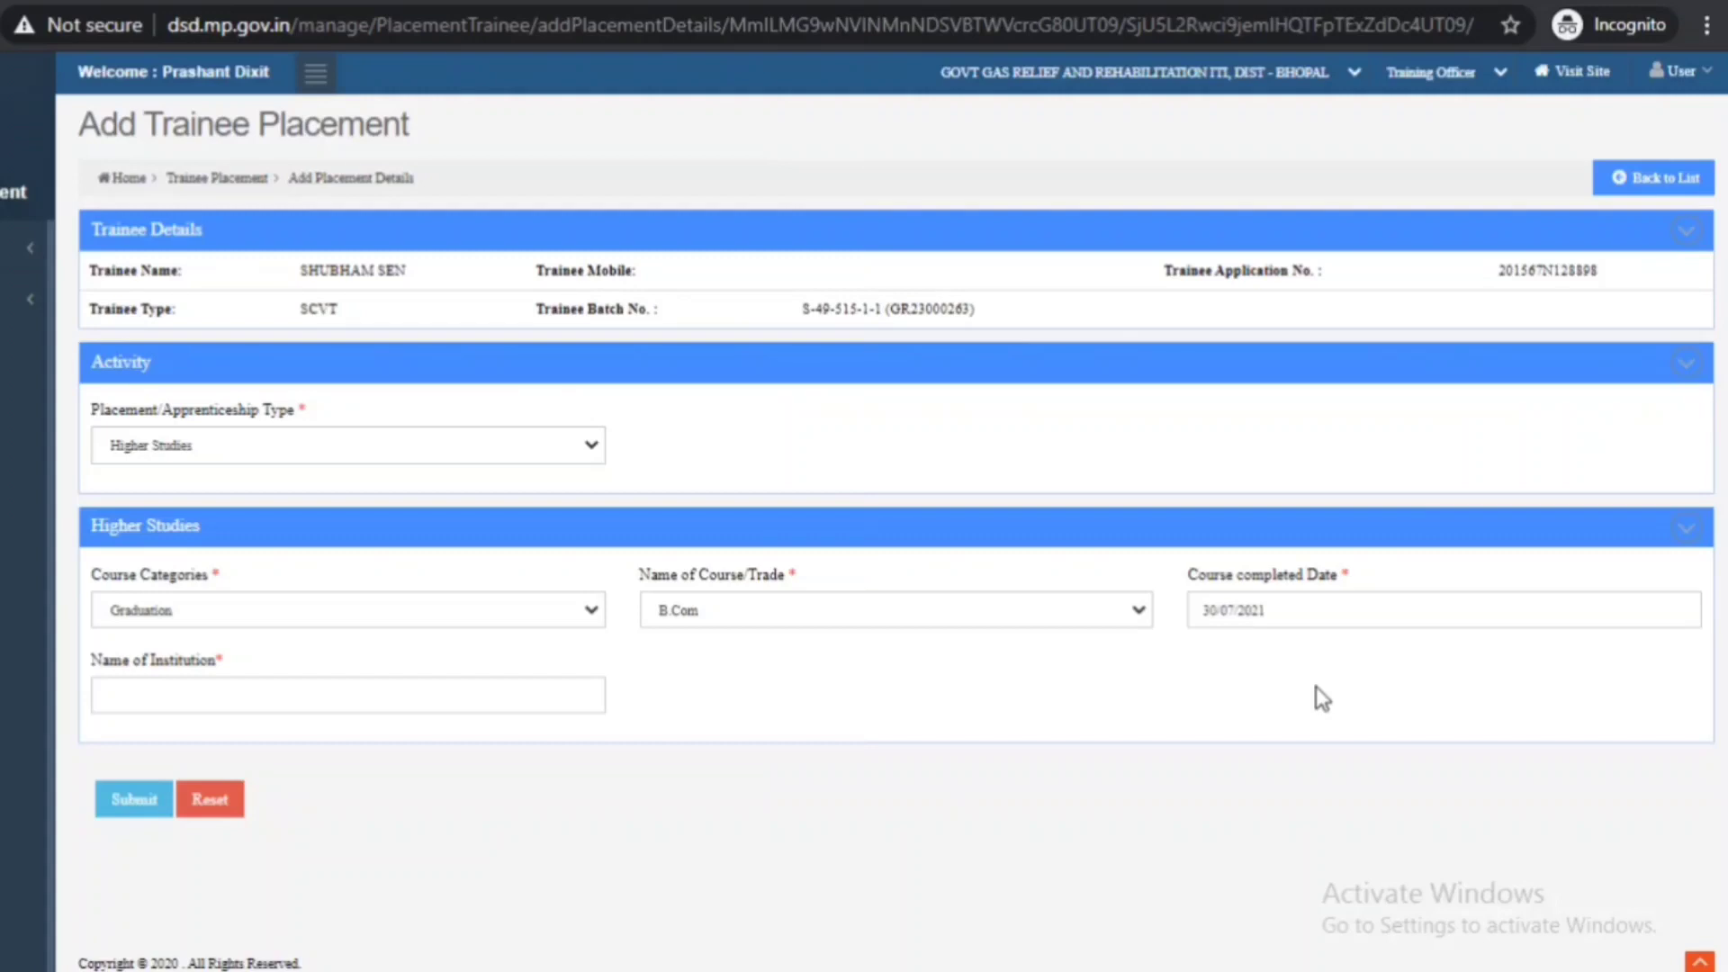
left_click(226, 691)
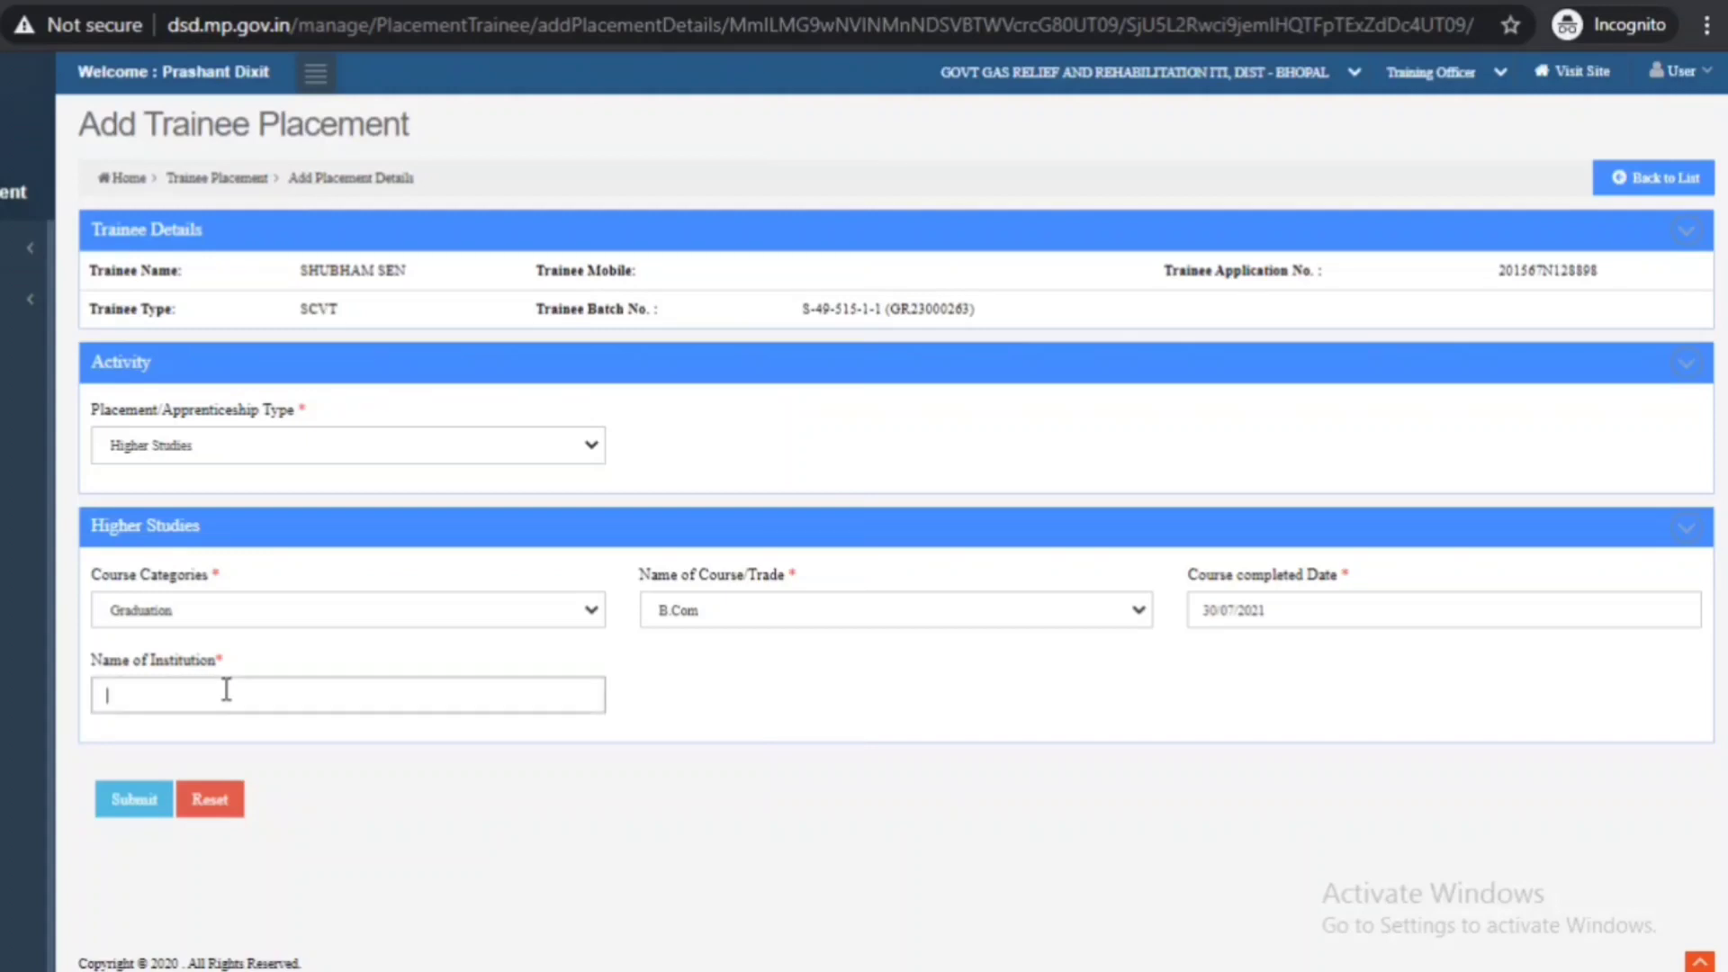
- Enter ABCD as the institution name and submit the higher-studies placement
type("ABCD")
left_click(144, 801)
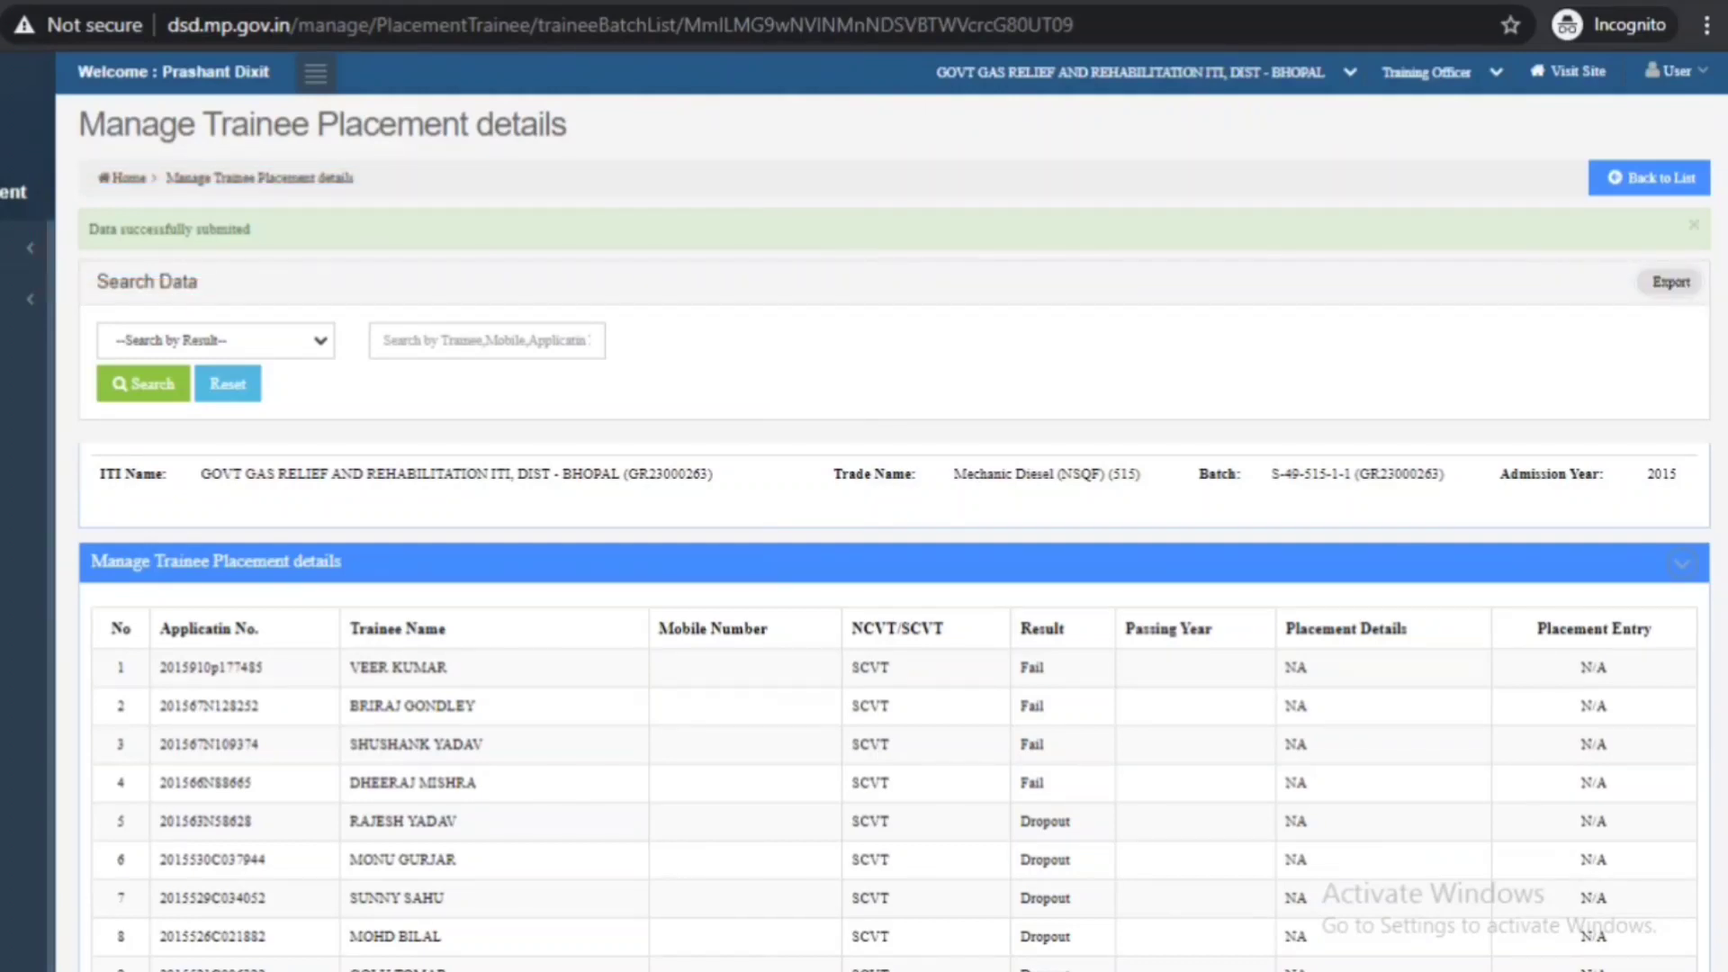
scroll(864, 504, "down", 7)
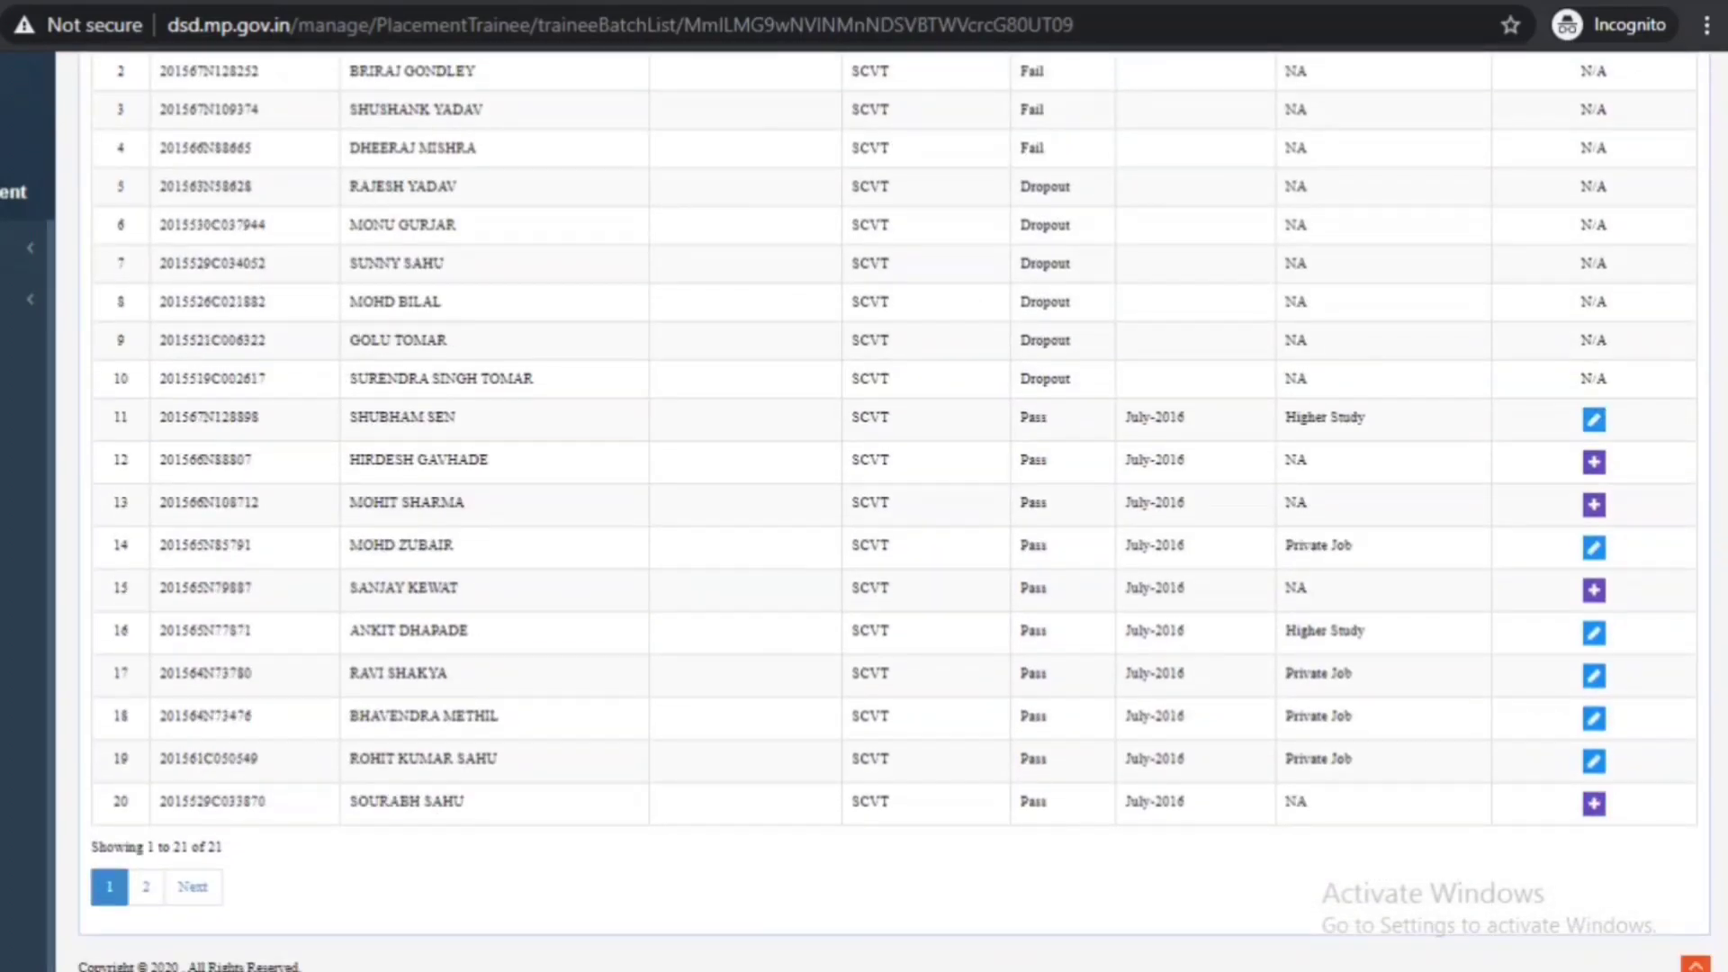
- Edit row 11's placement record and switch its activity to Government Job
left_click(1600, 441)
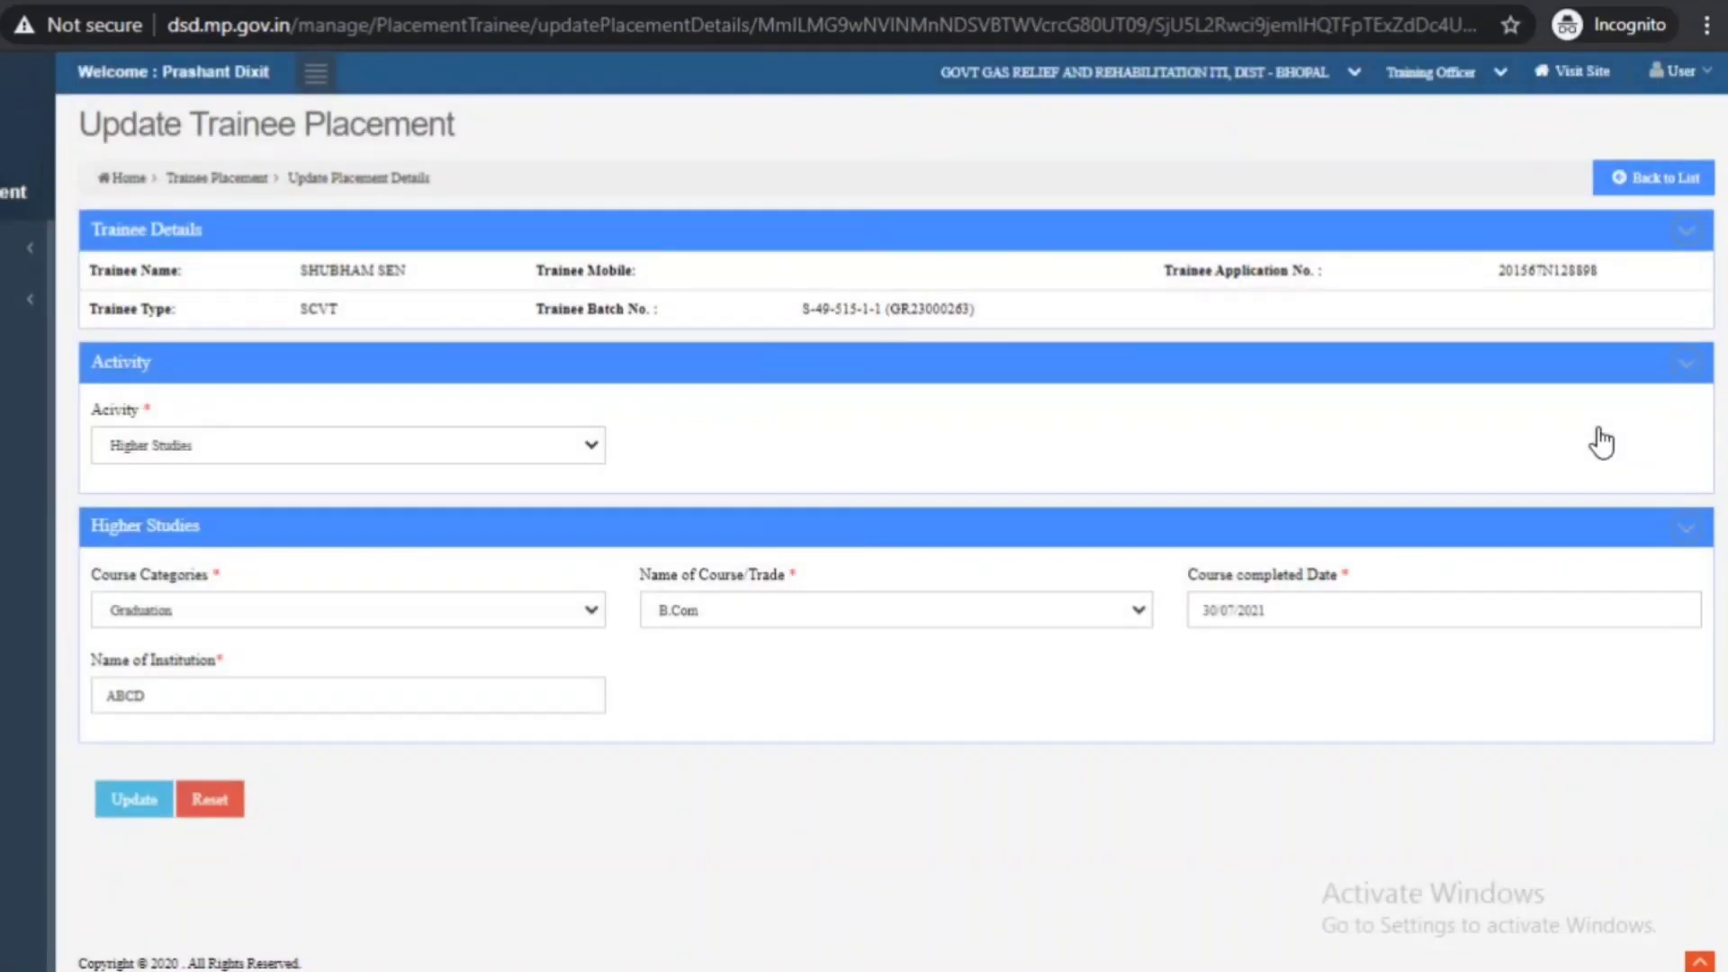
left_click(551, 454)
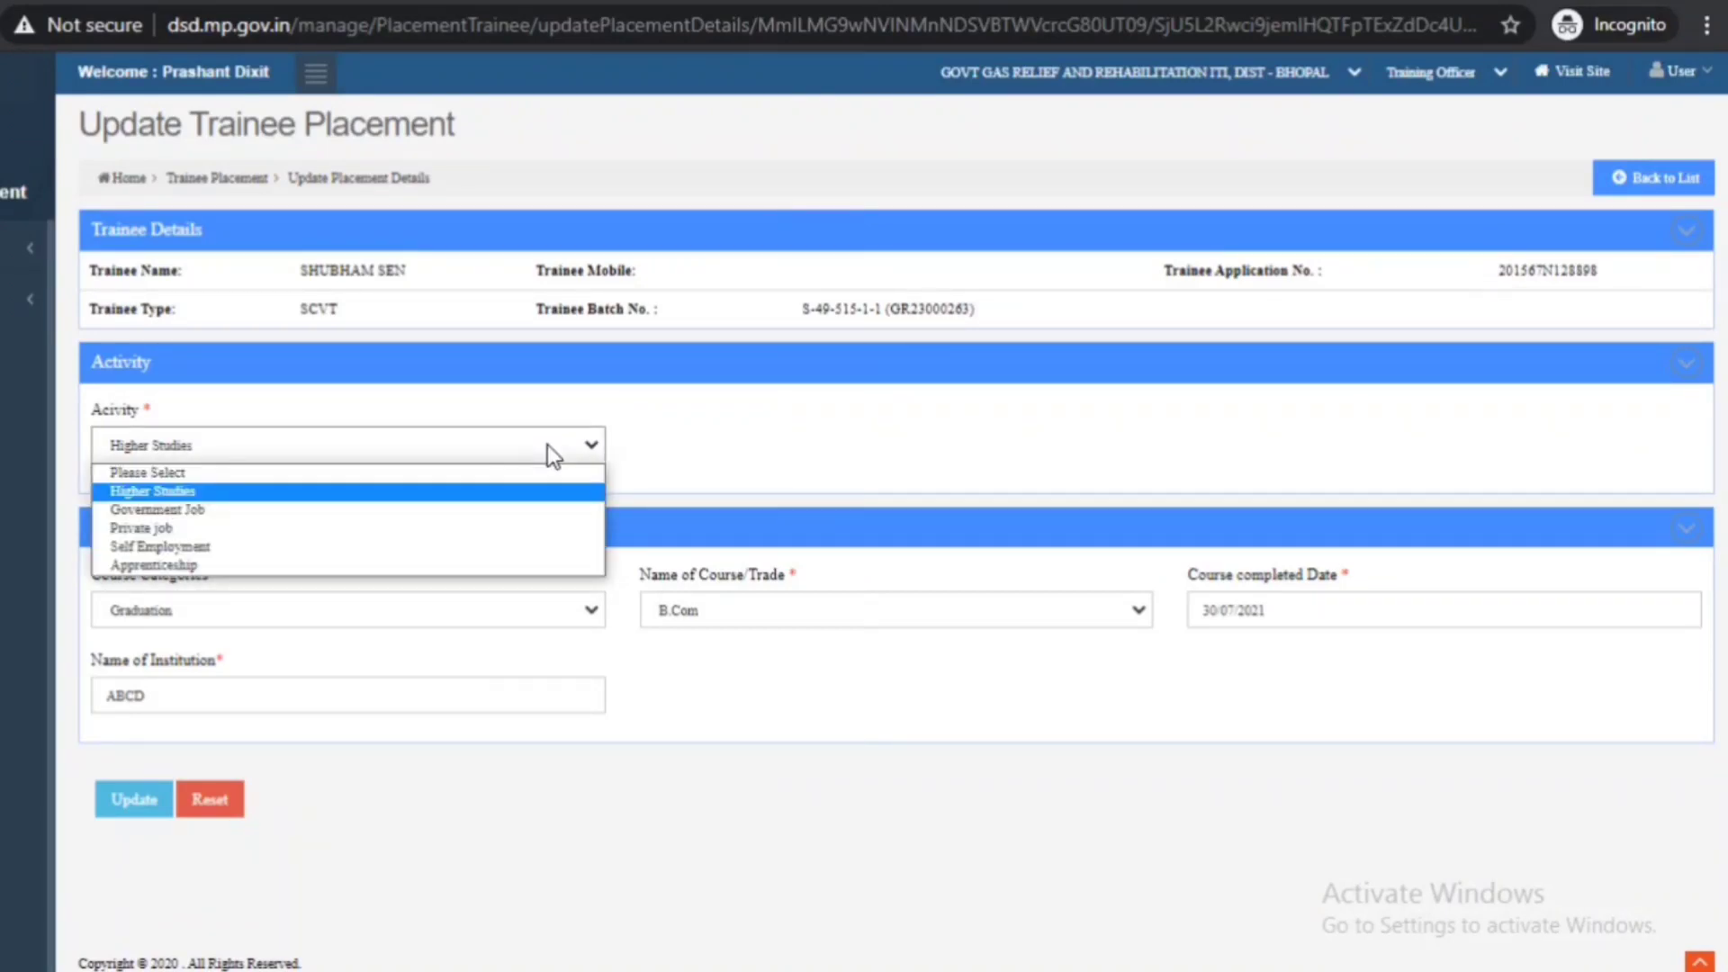
left_click(209, 509)
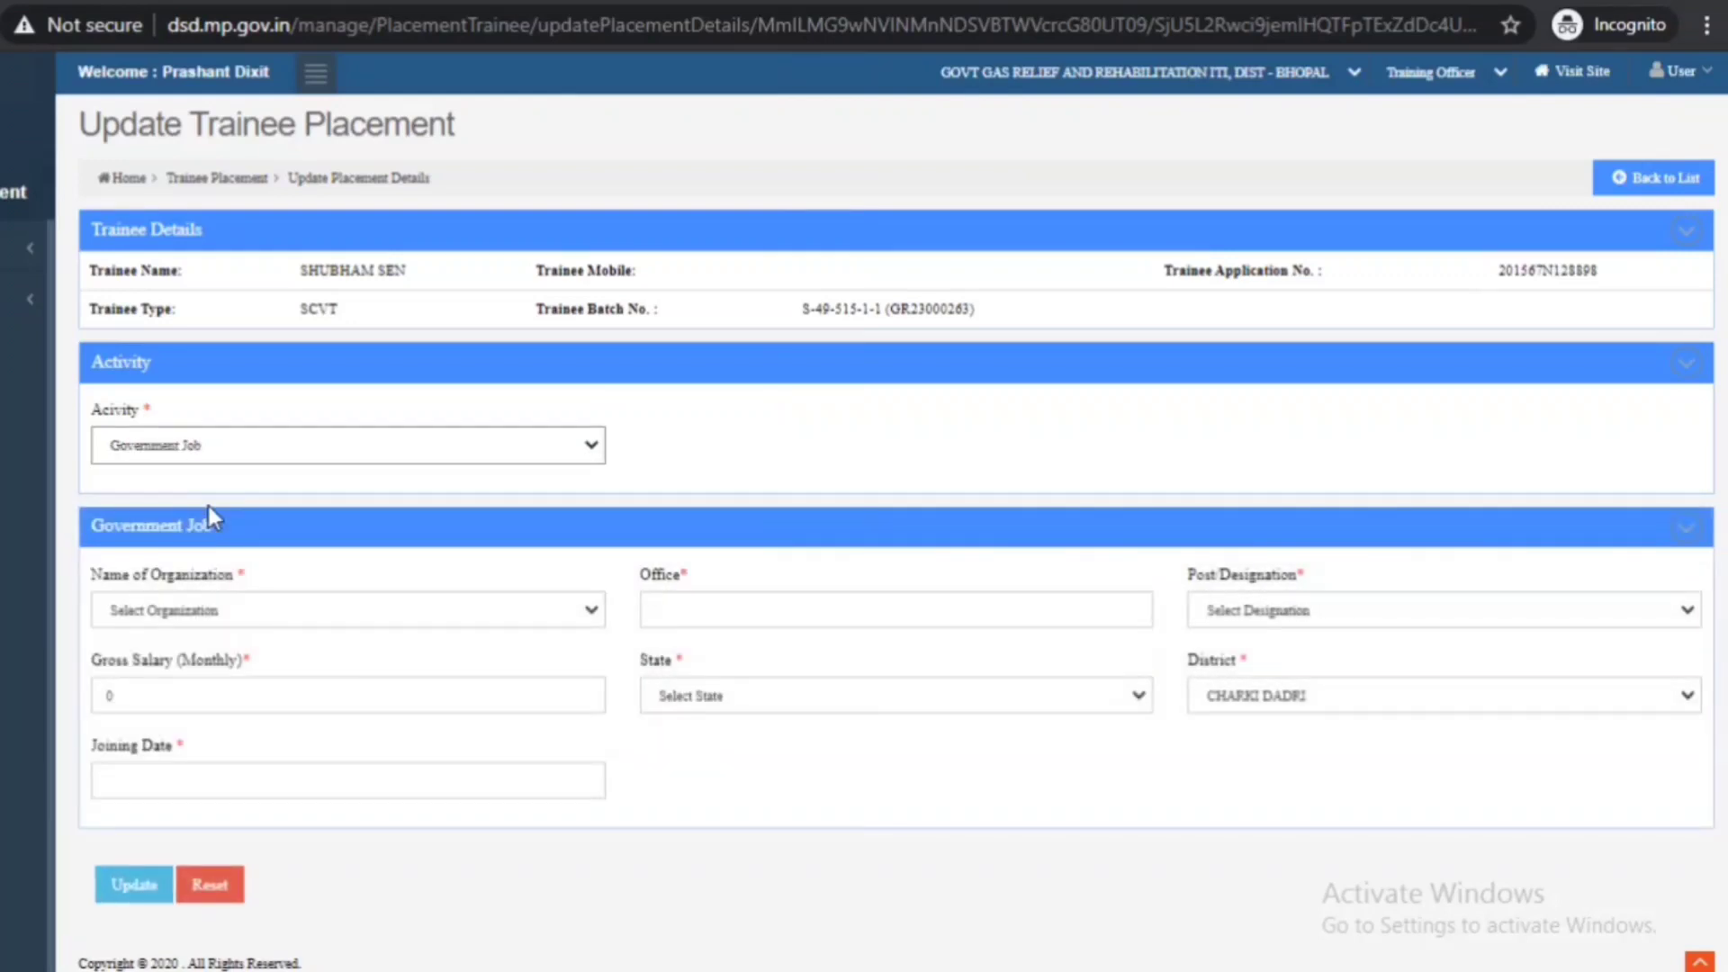
left_click(372, 630)
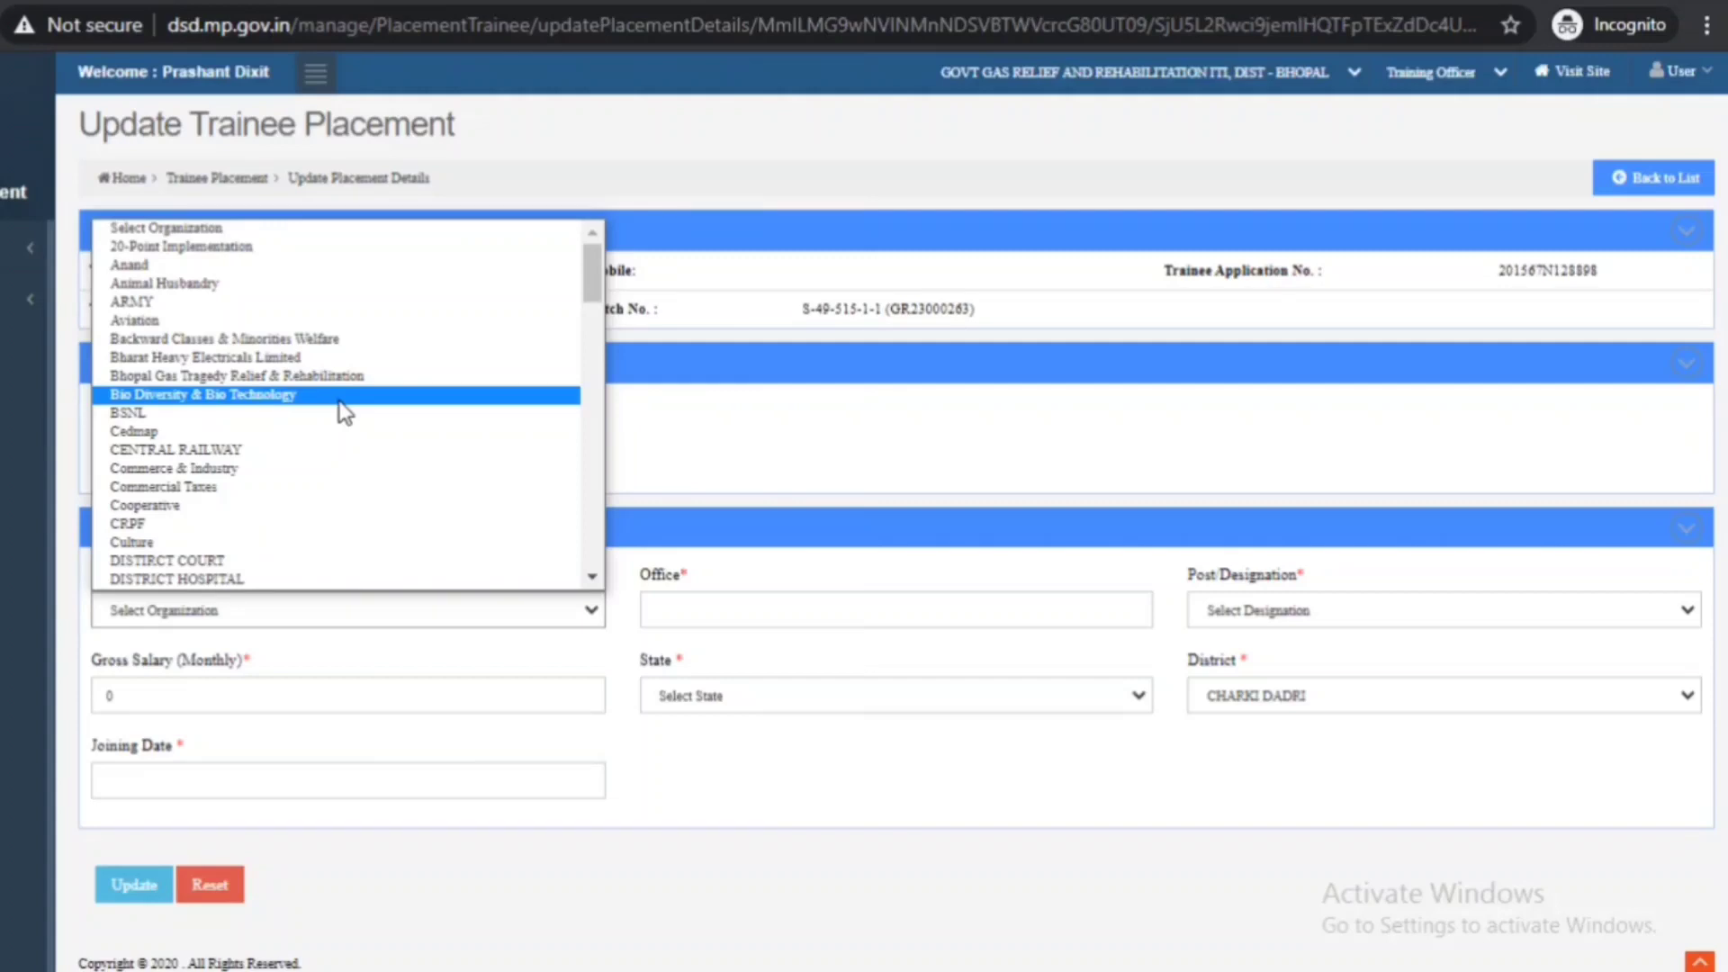
- Choose CENTRAL RAILWAY as organization, MADHYA PRADESH as state and BHOPAL as district
left_click(254, 450)
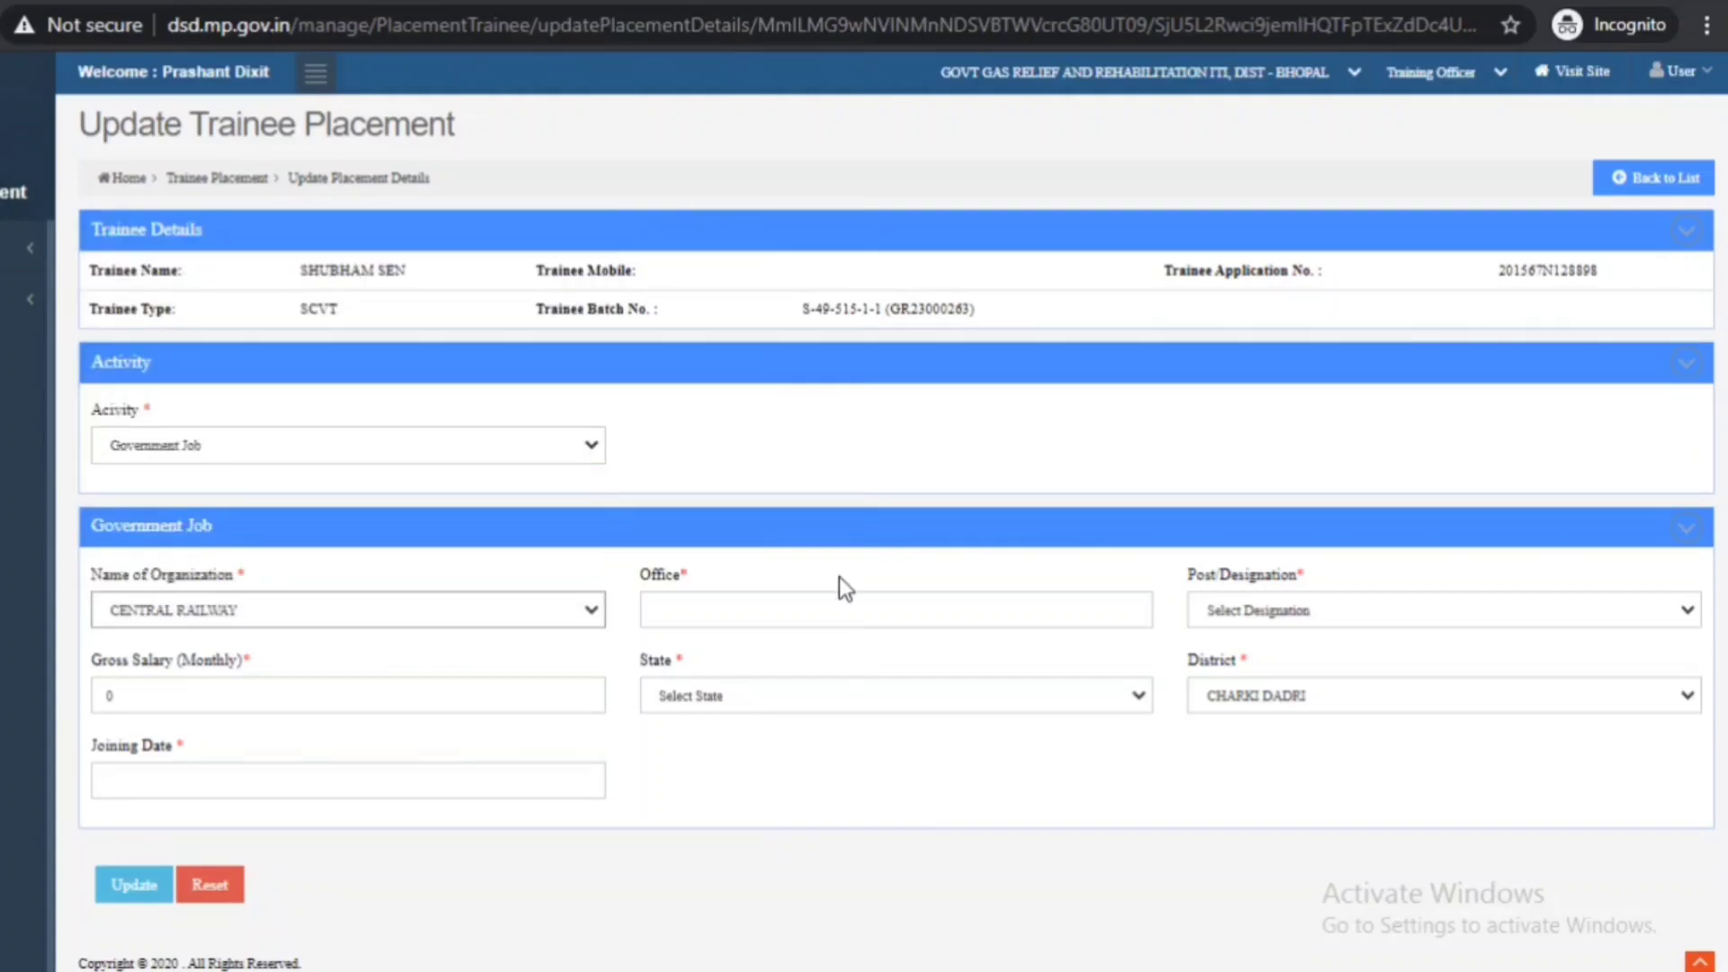
left_click(843, 603)
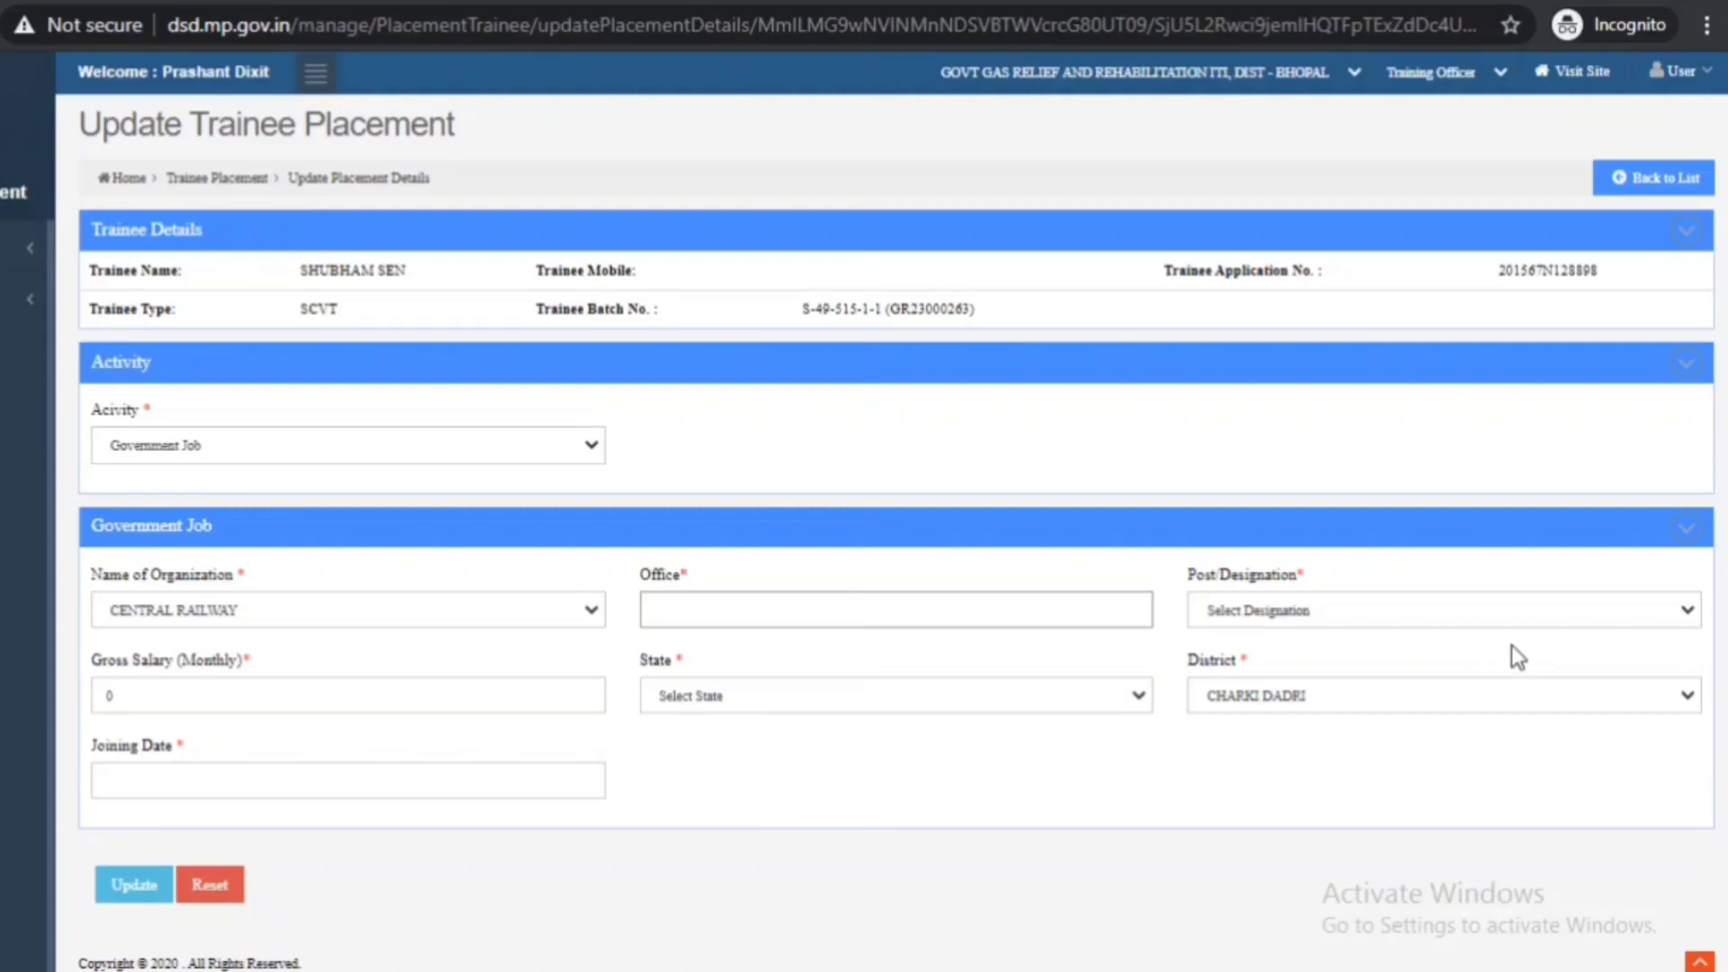
left_click(1477, 611)
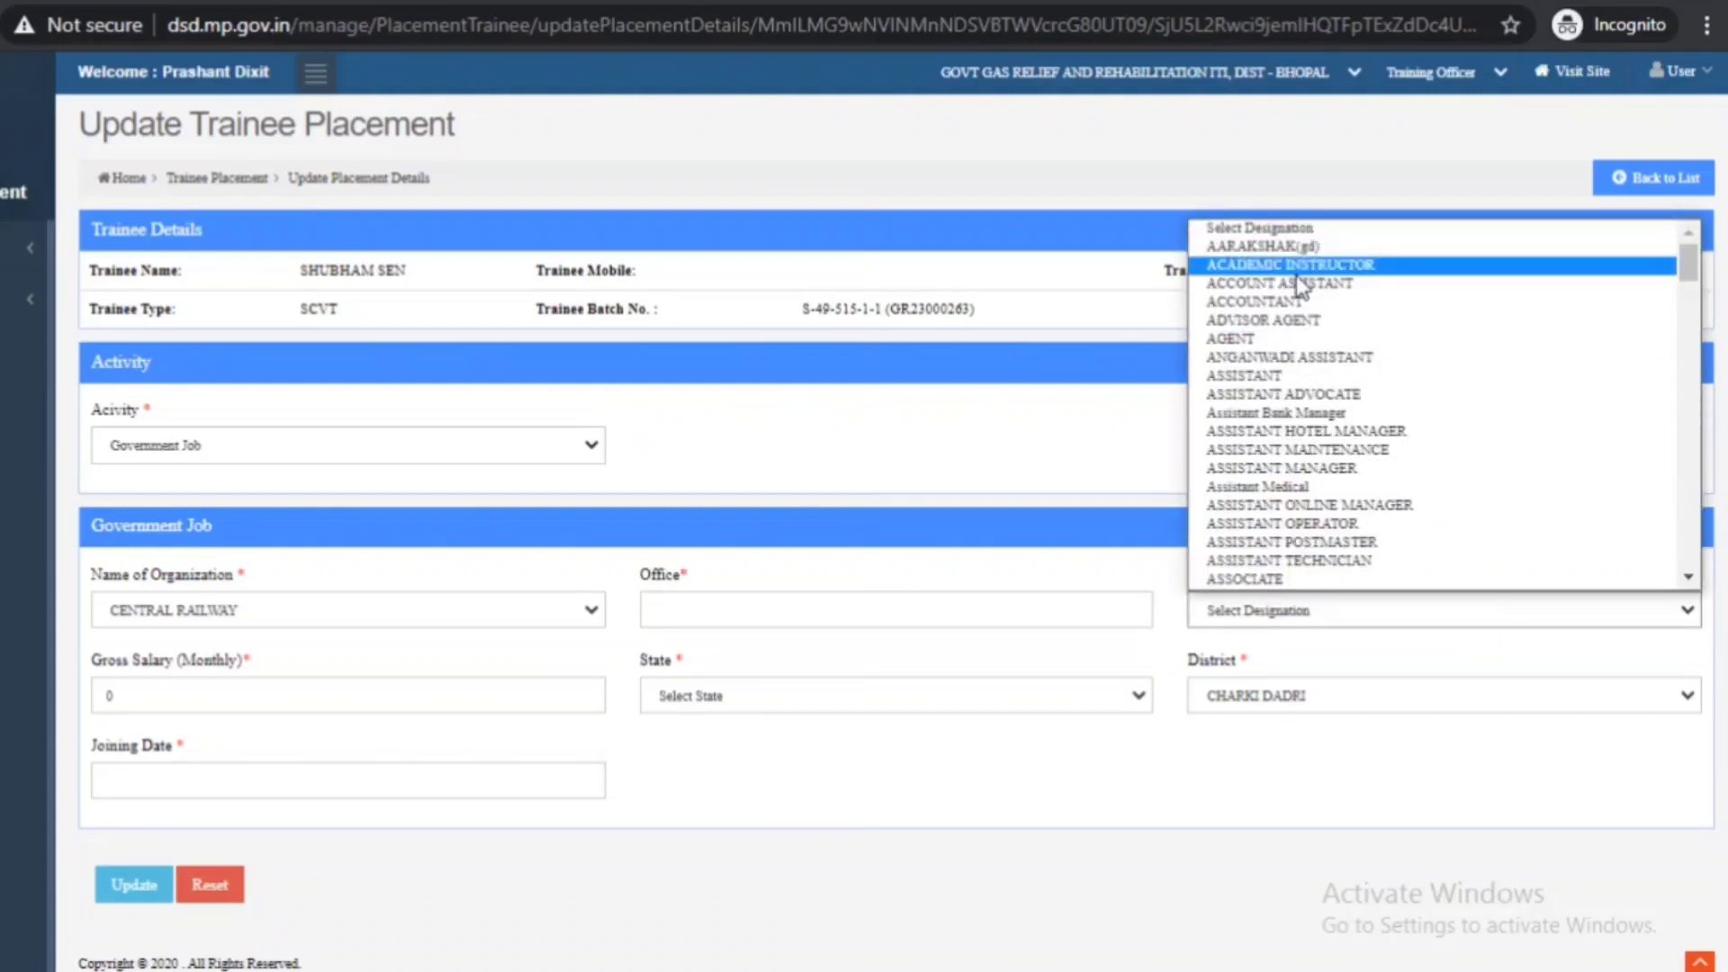
left_click(1060, 816)
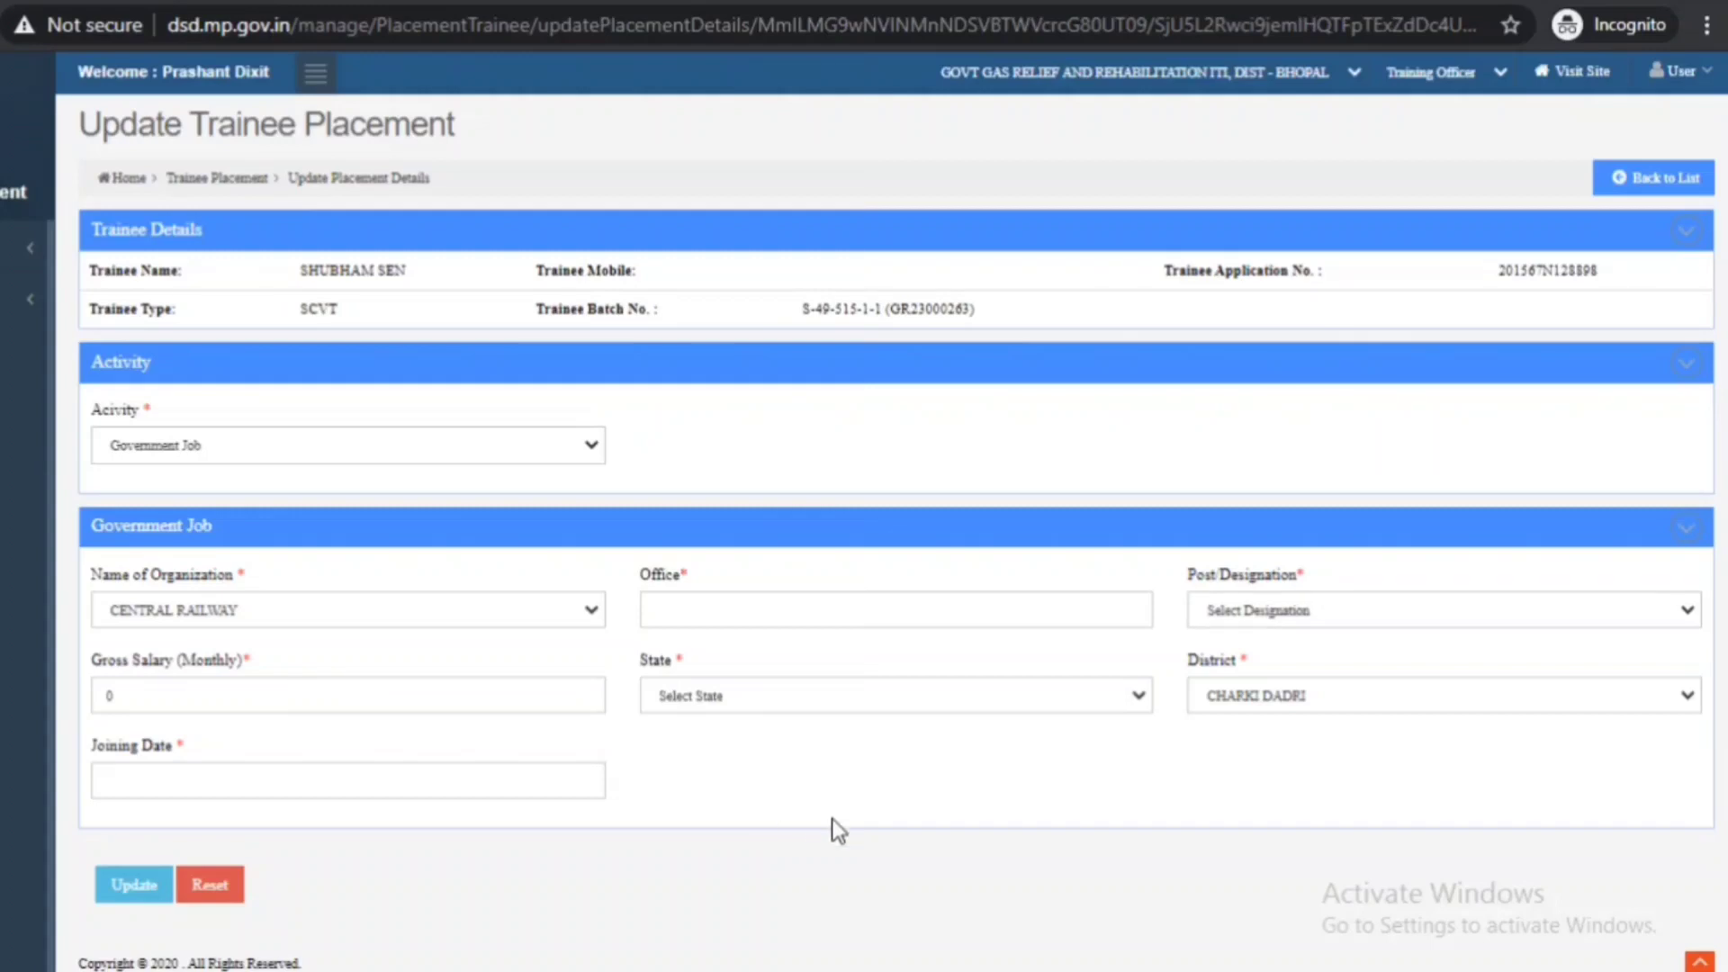
left_click(925, 695)
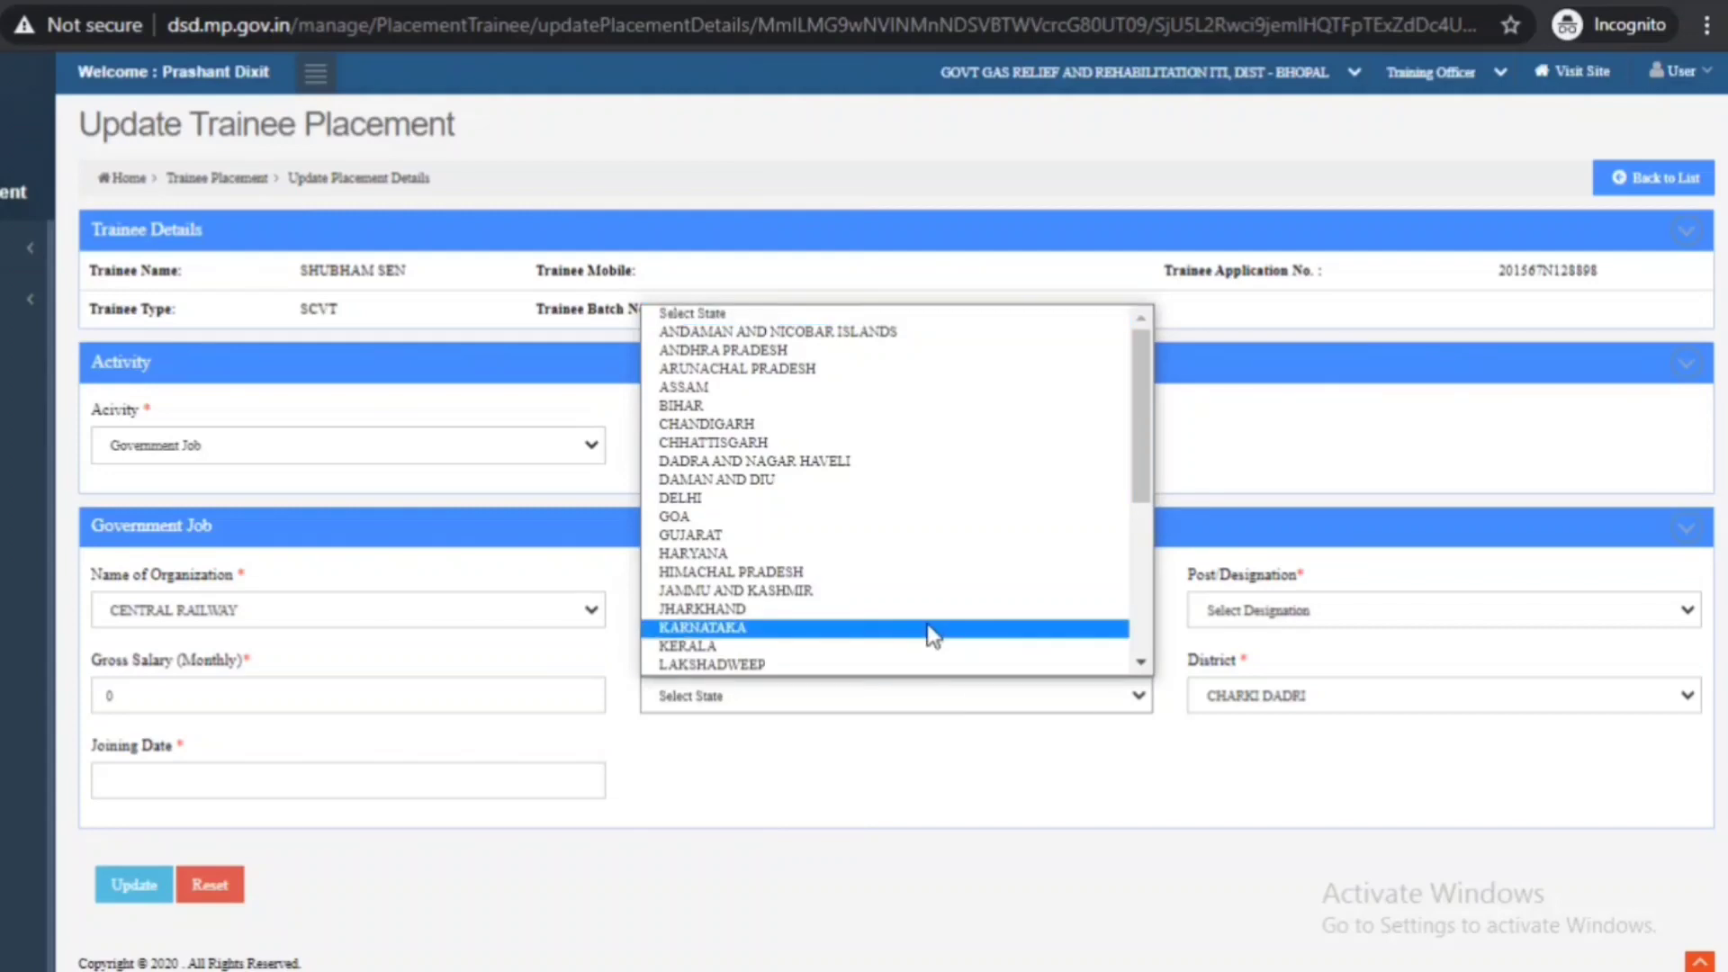
key("Down")
key("Down")
key("Down")
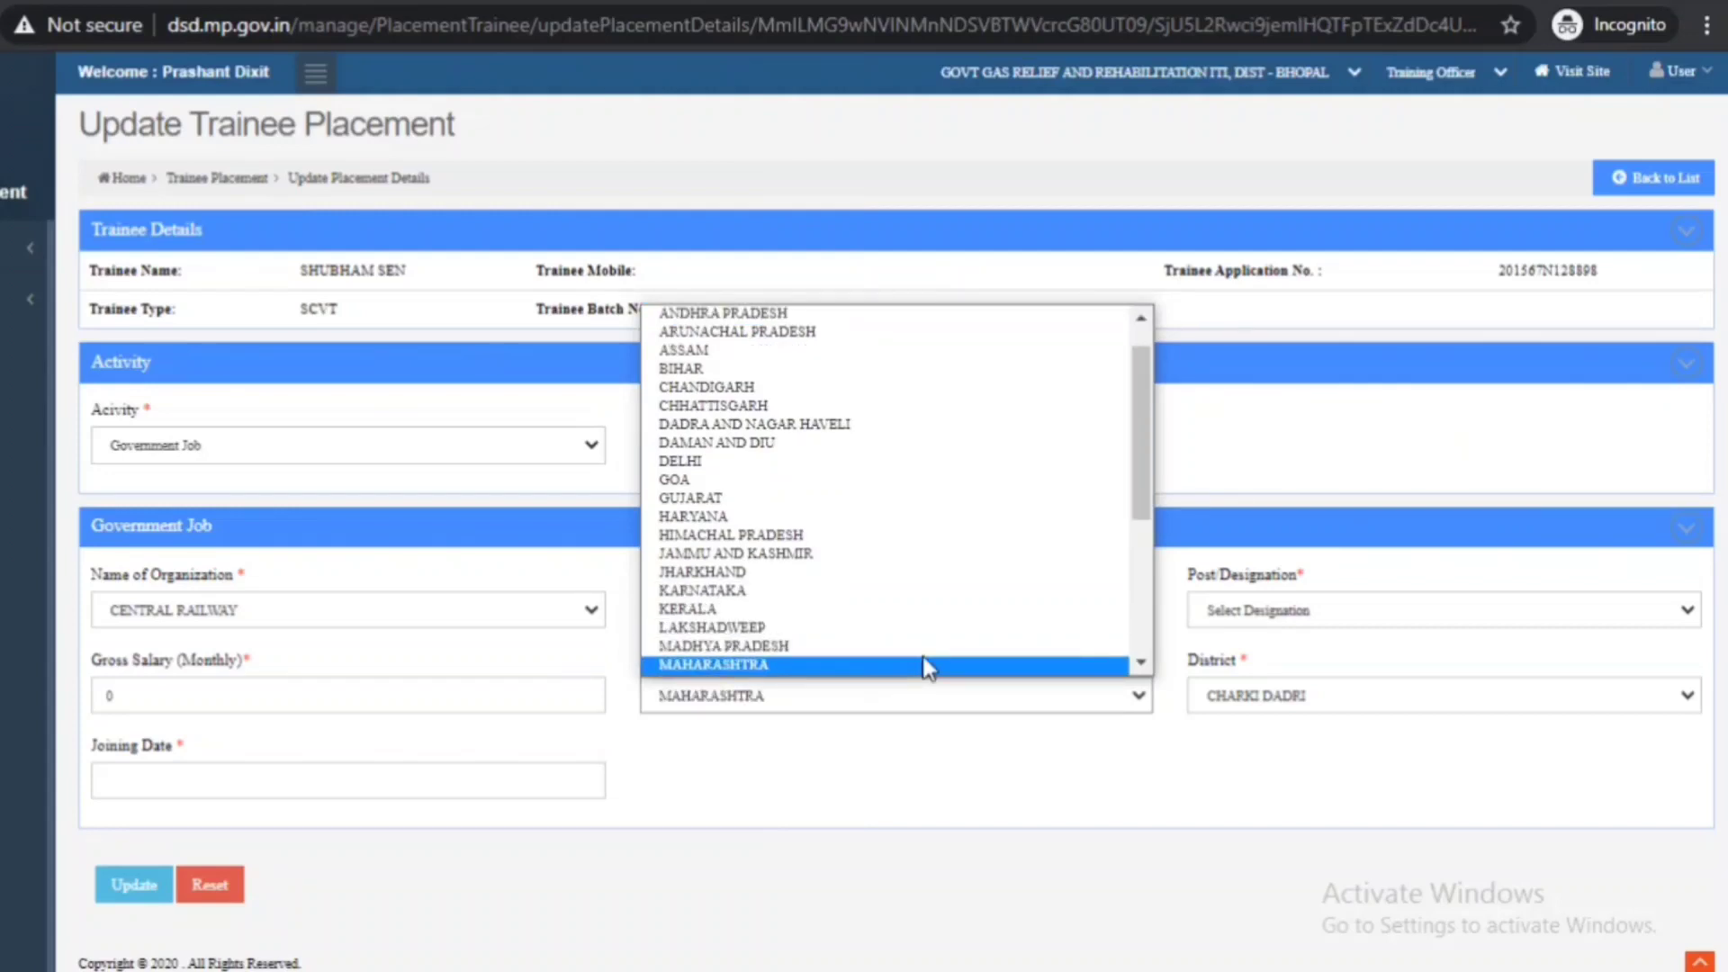
left_click(848, 641)
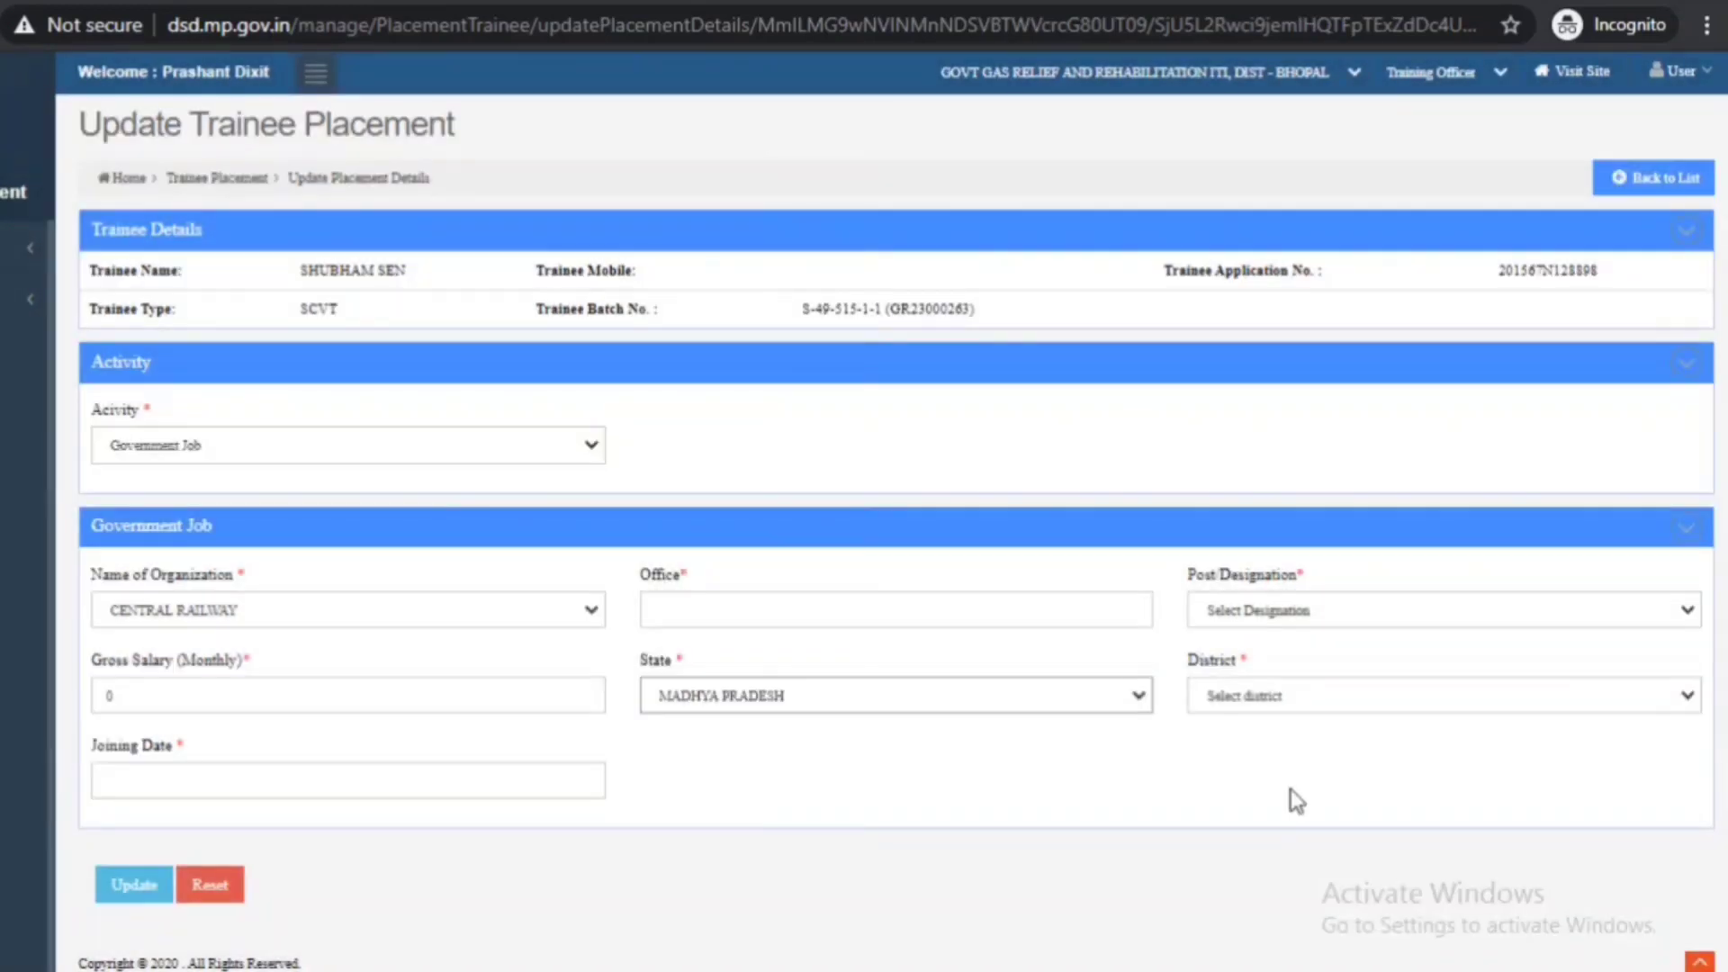
left_click(1261, 699)
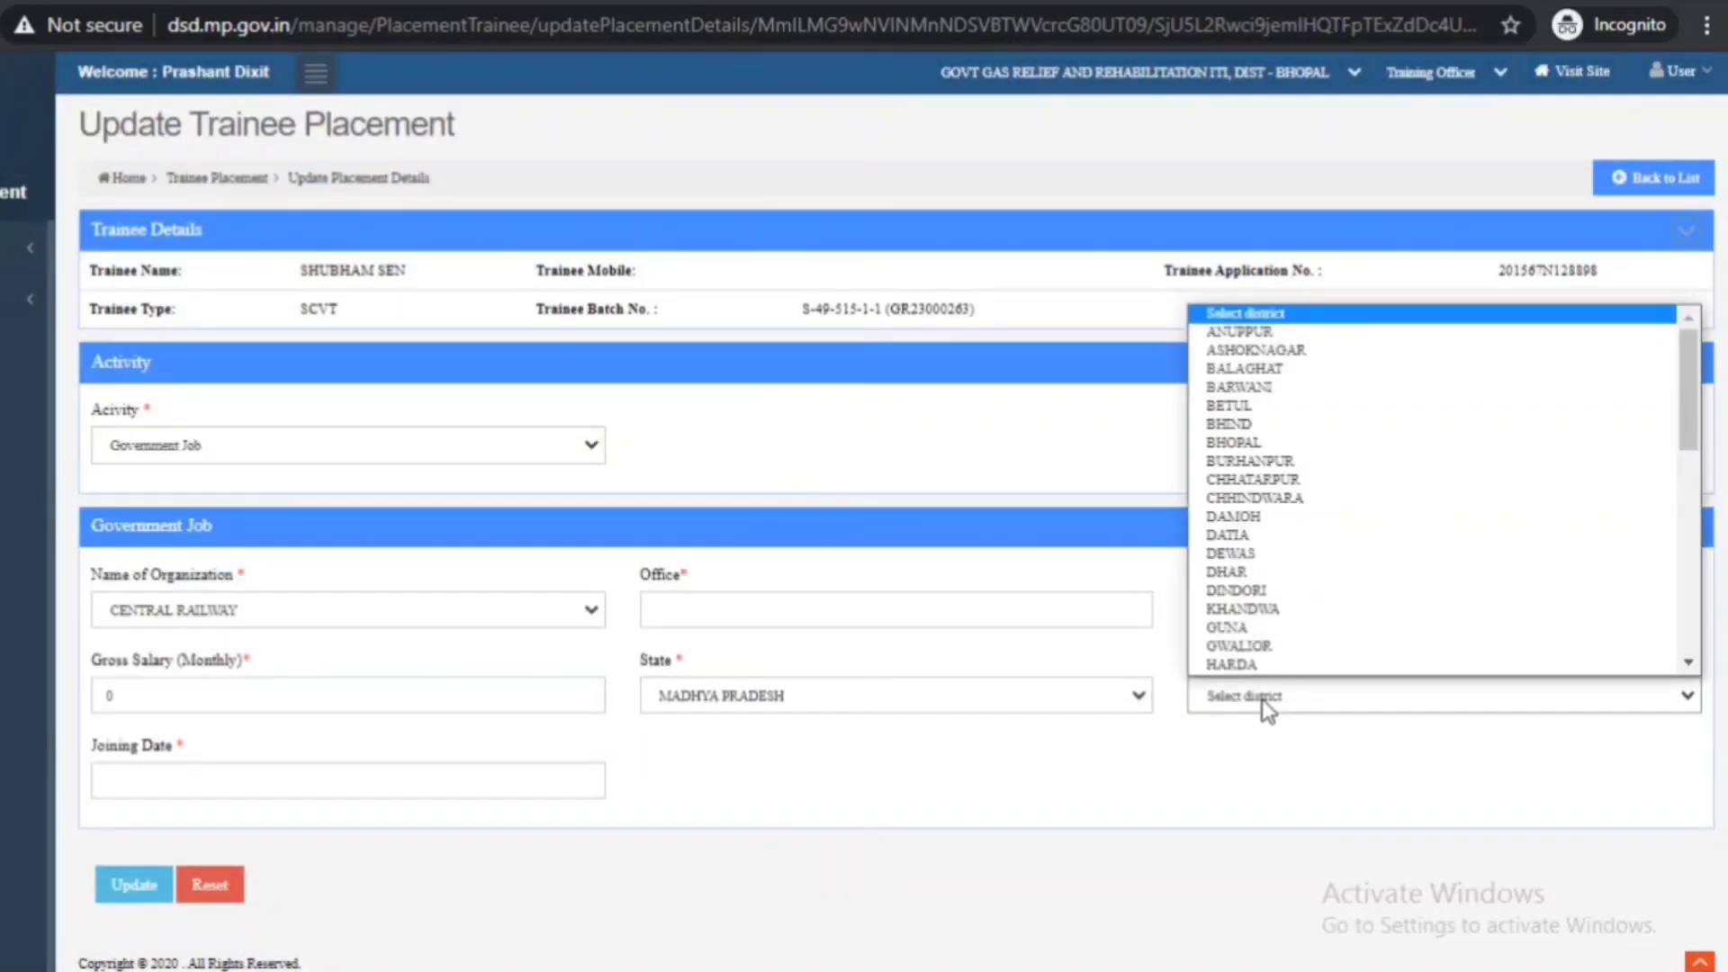
left_click(1299, 446)
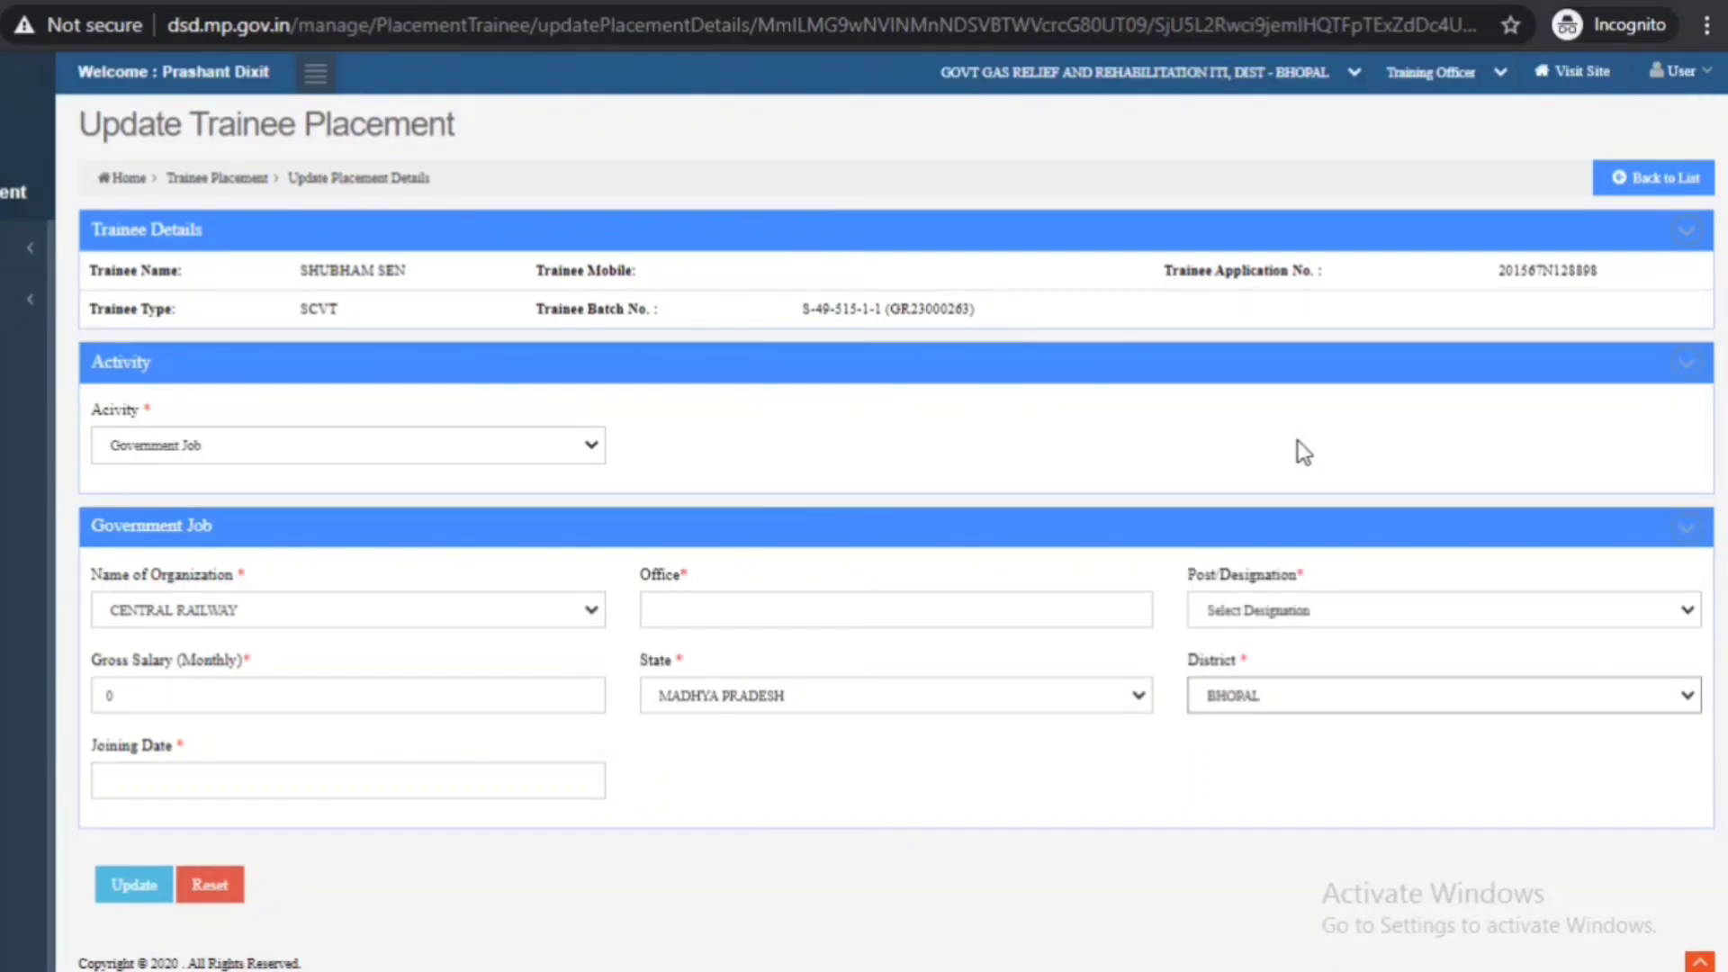
left_click(1075, 849)
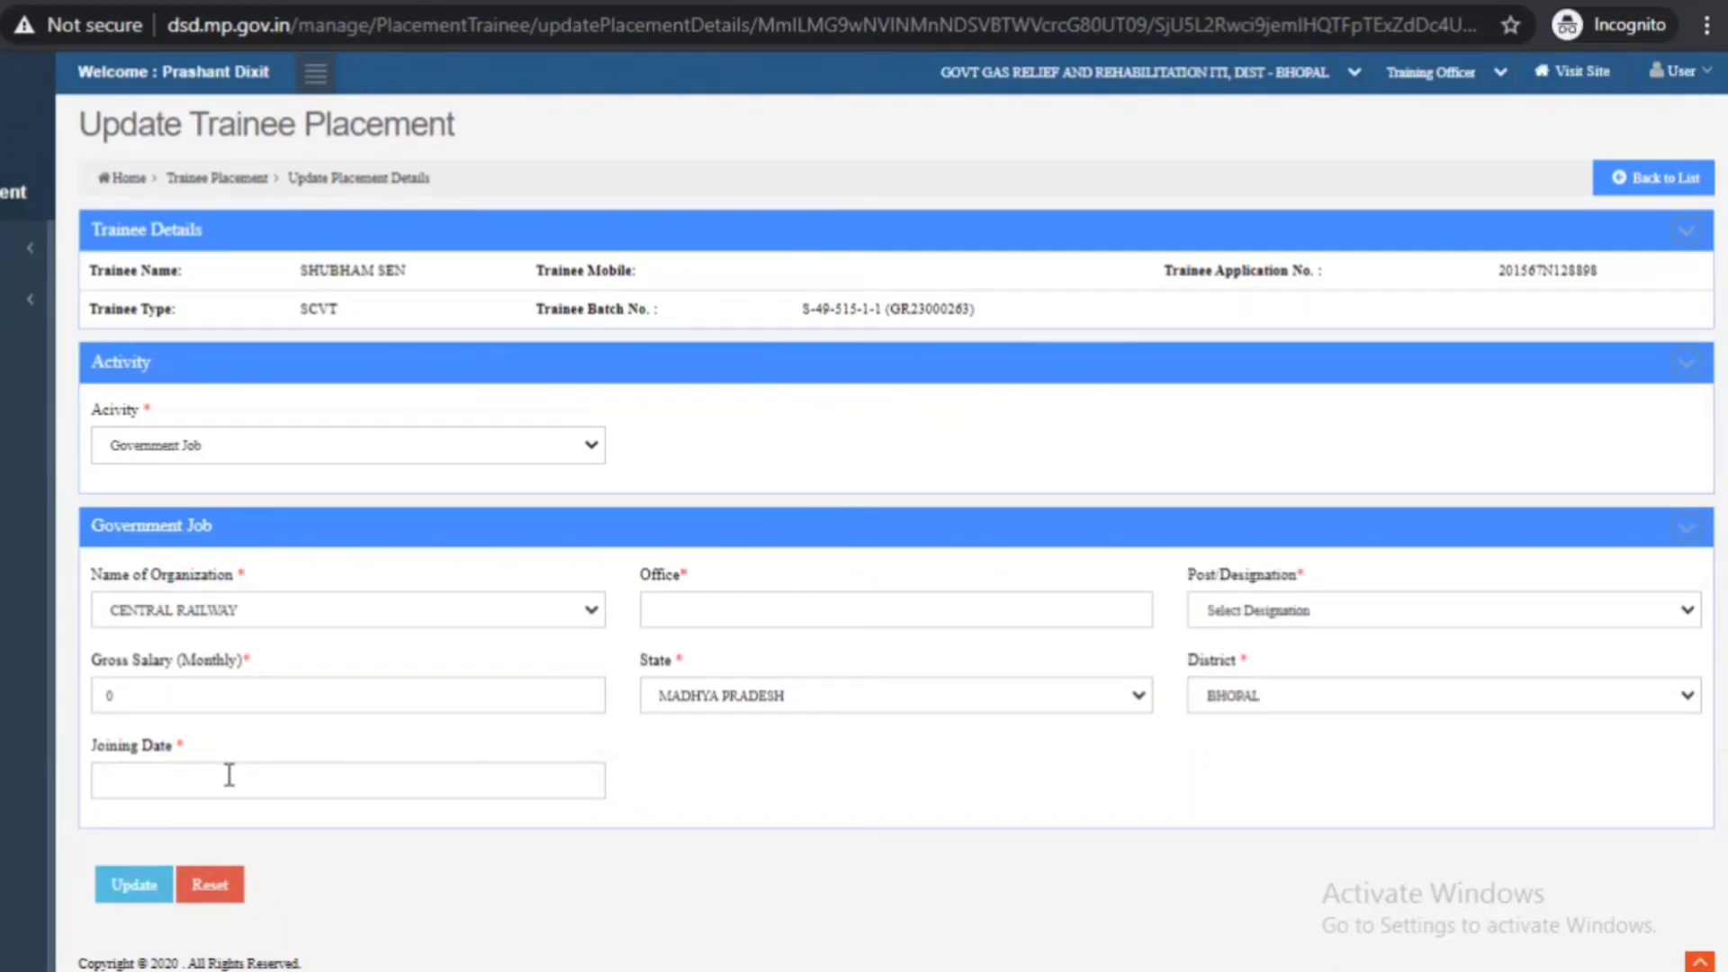
- Pick the joining date and save the Government Job placement, then check that row 11 reads Government Job
left_click(182, 786)
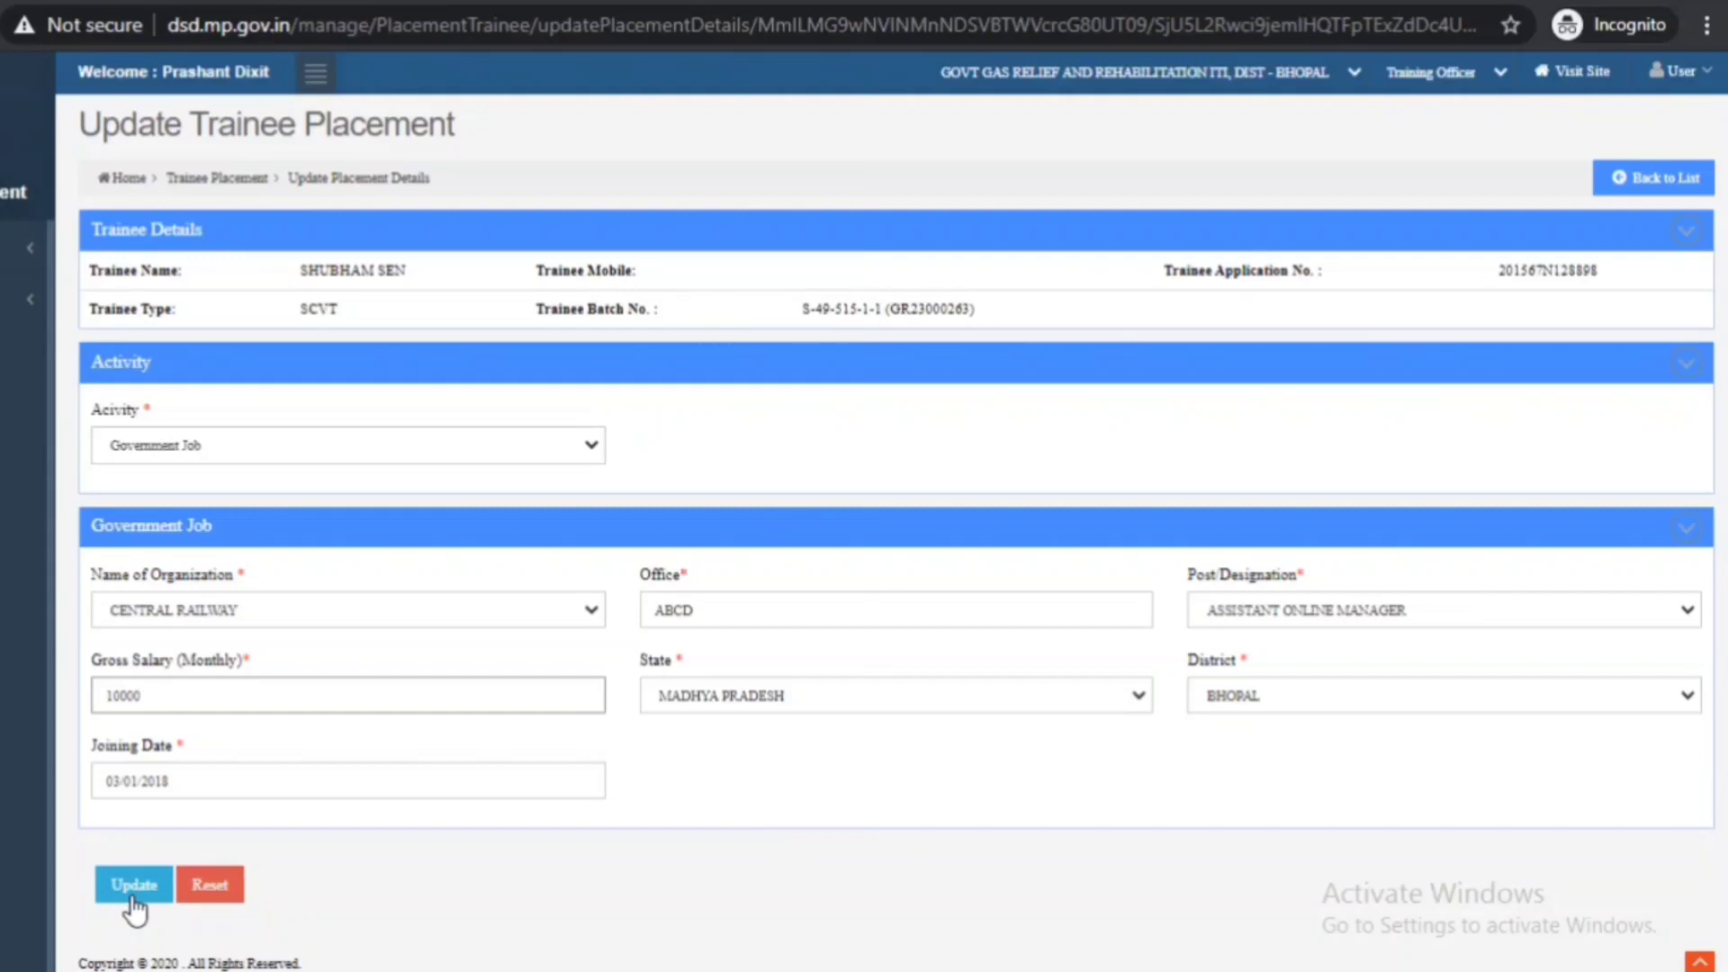
left_click(130, 900)
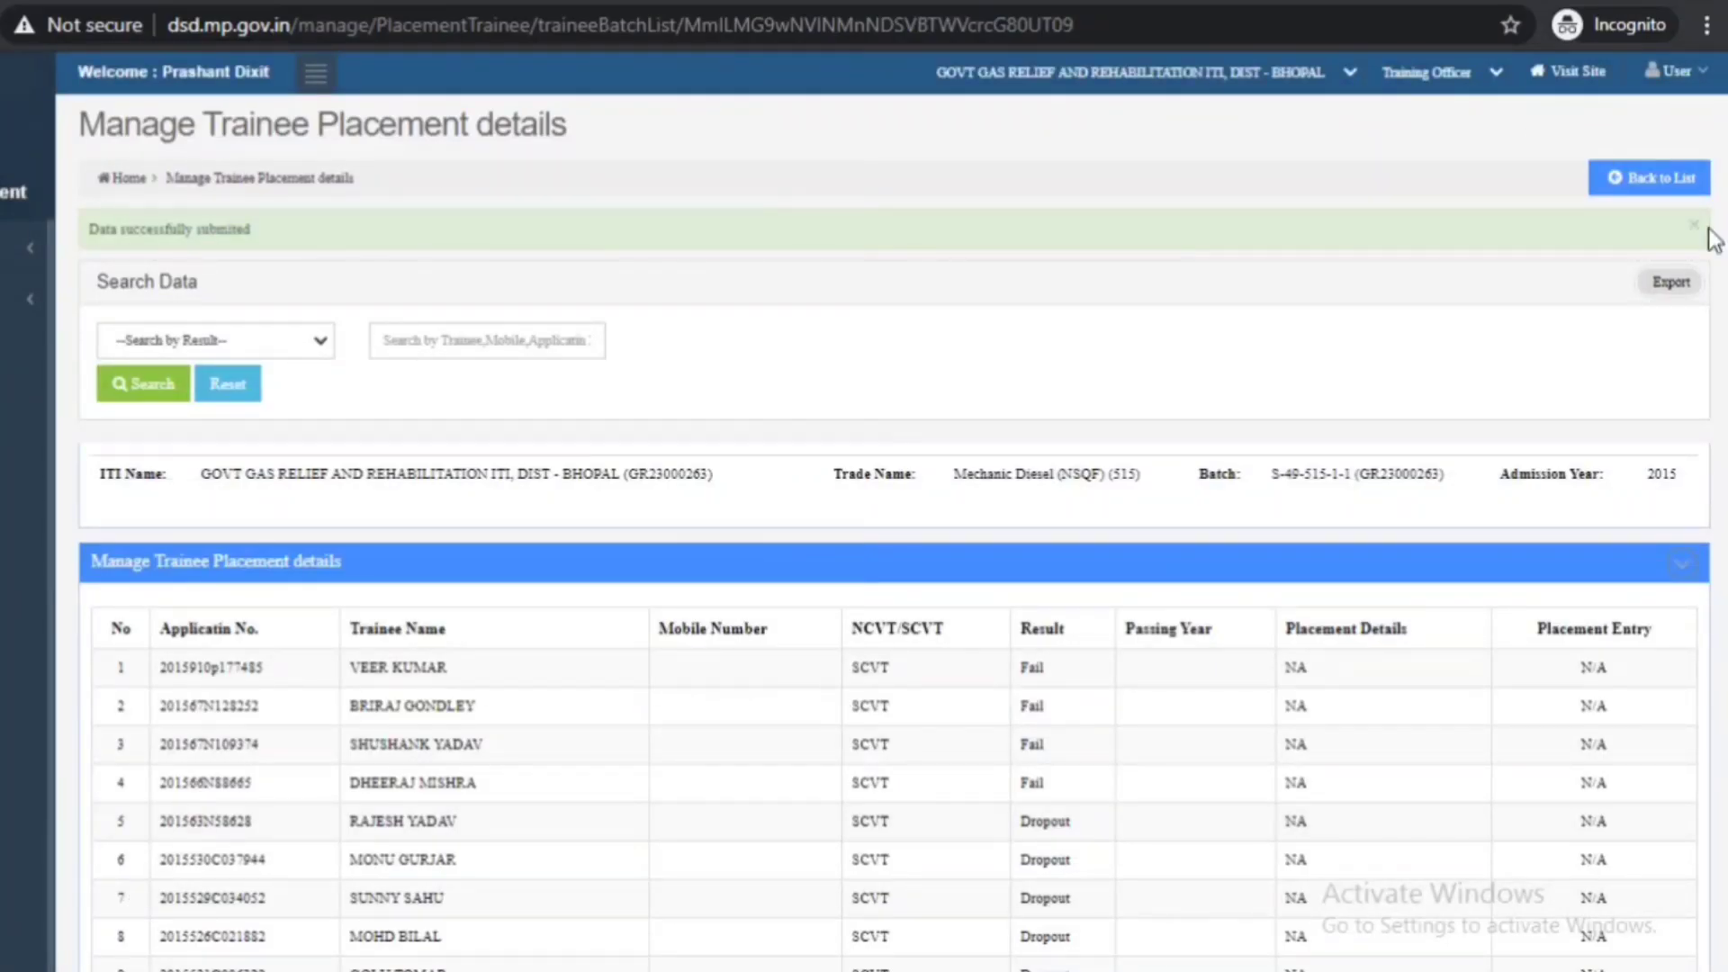
scroll(1567, 416, "down", 7)
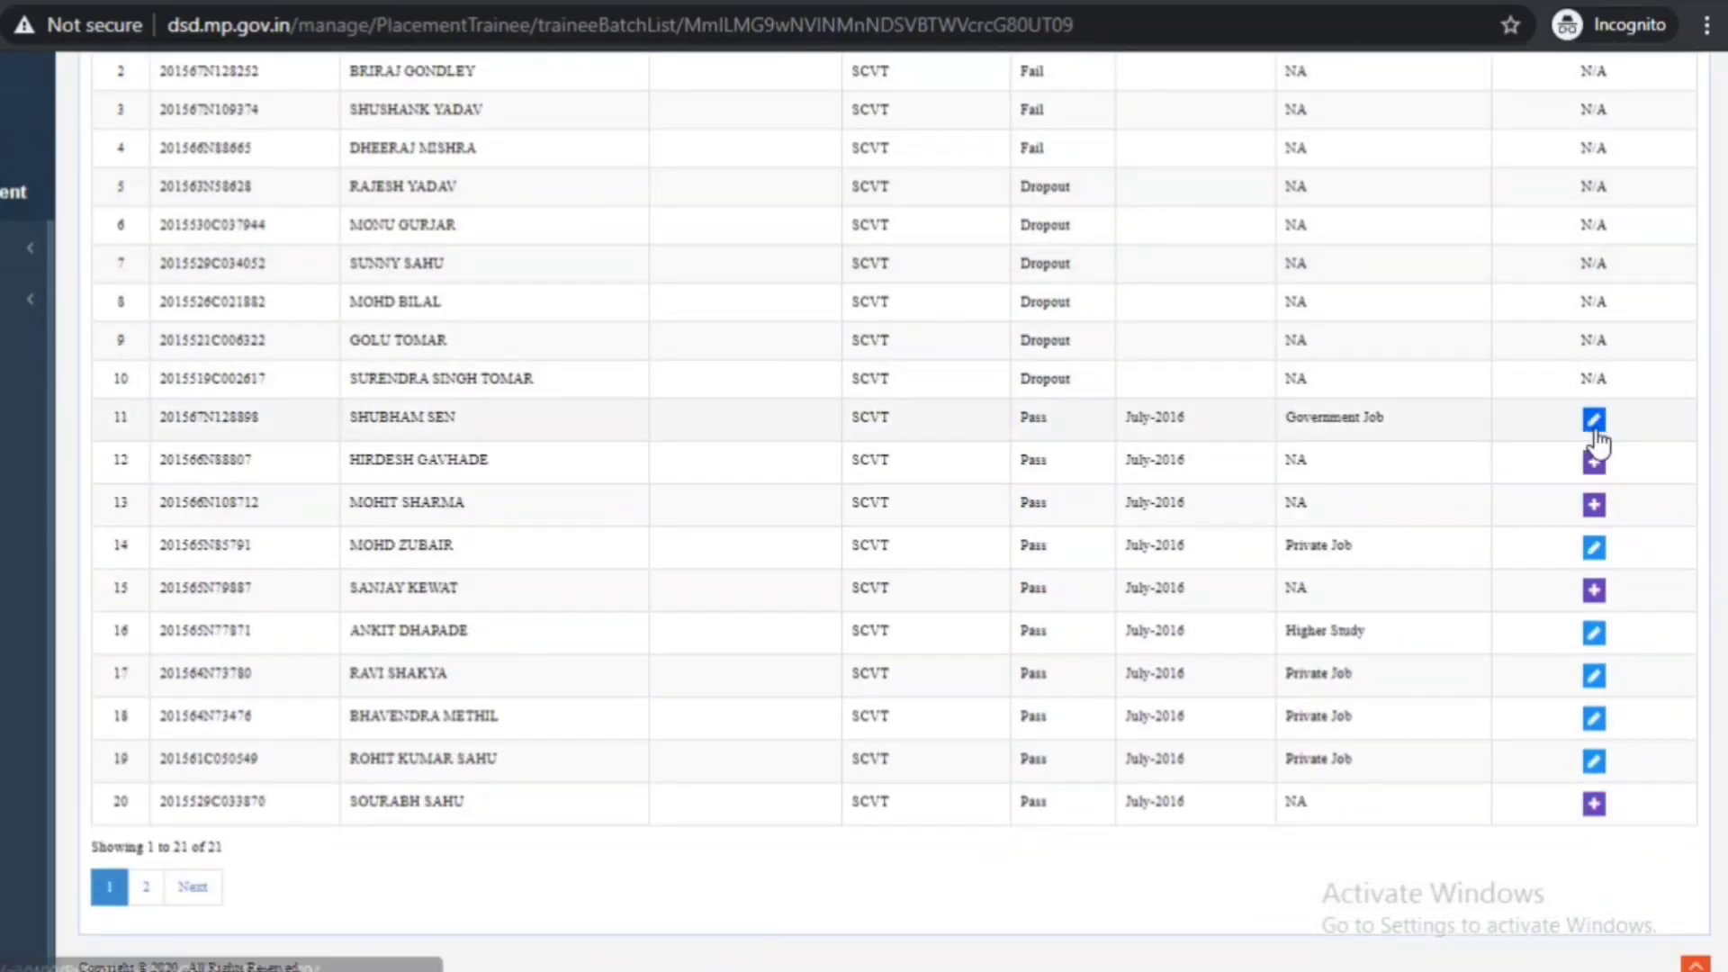
- Reopen trainee 11's placement and change its activity from Government Job to Private job
left_click(1593, 421)
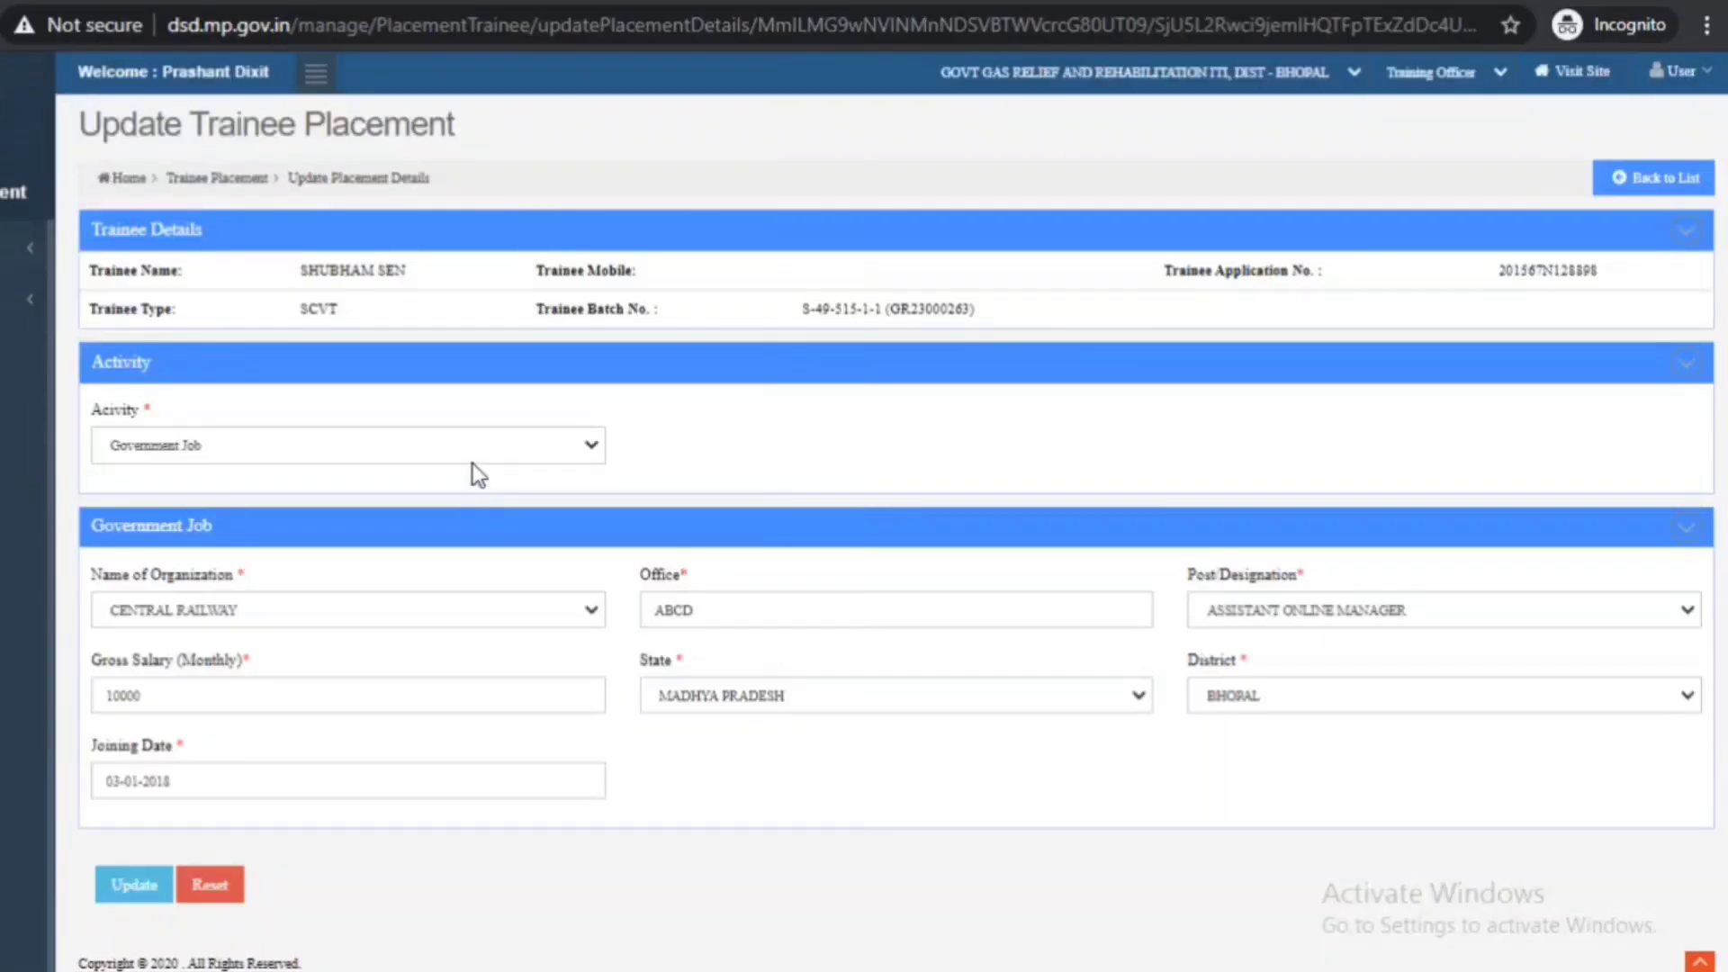
left_click(476, 453)
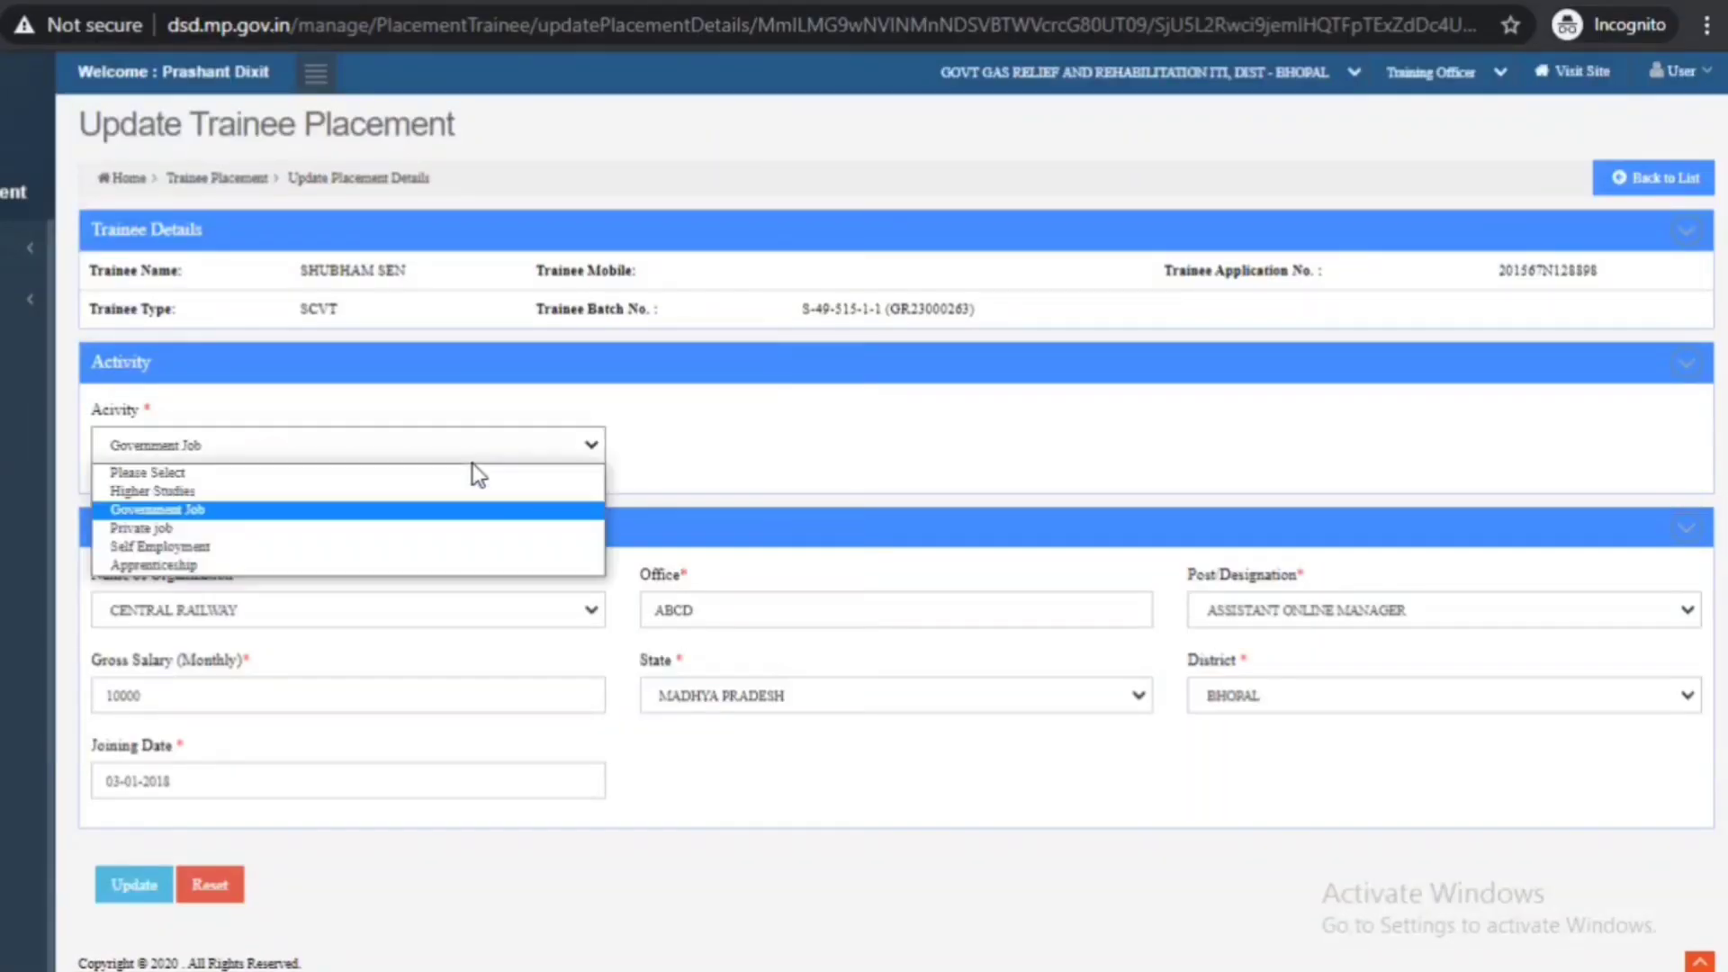
left_click(417, 529)
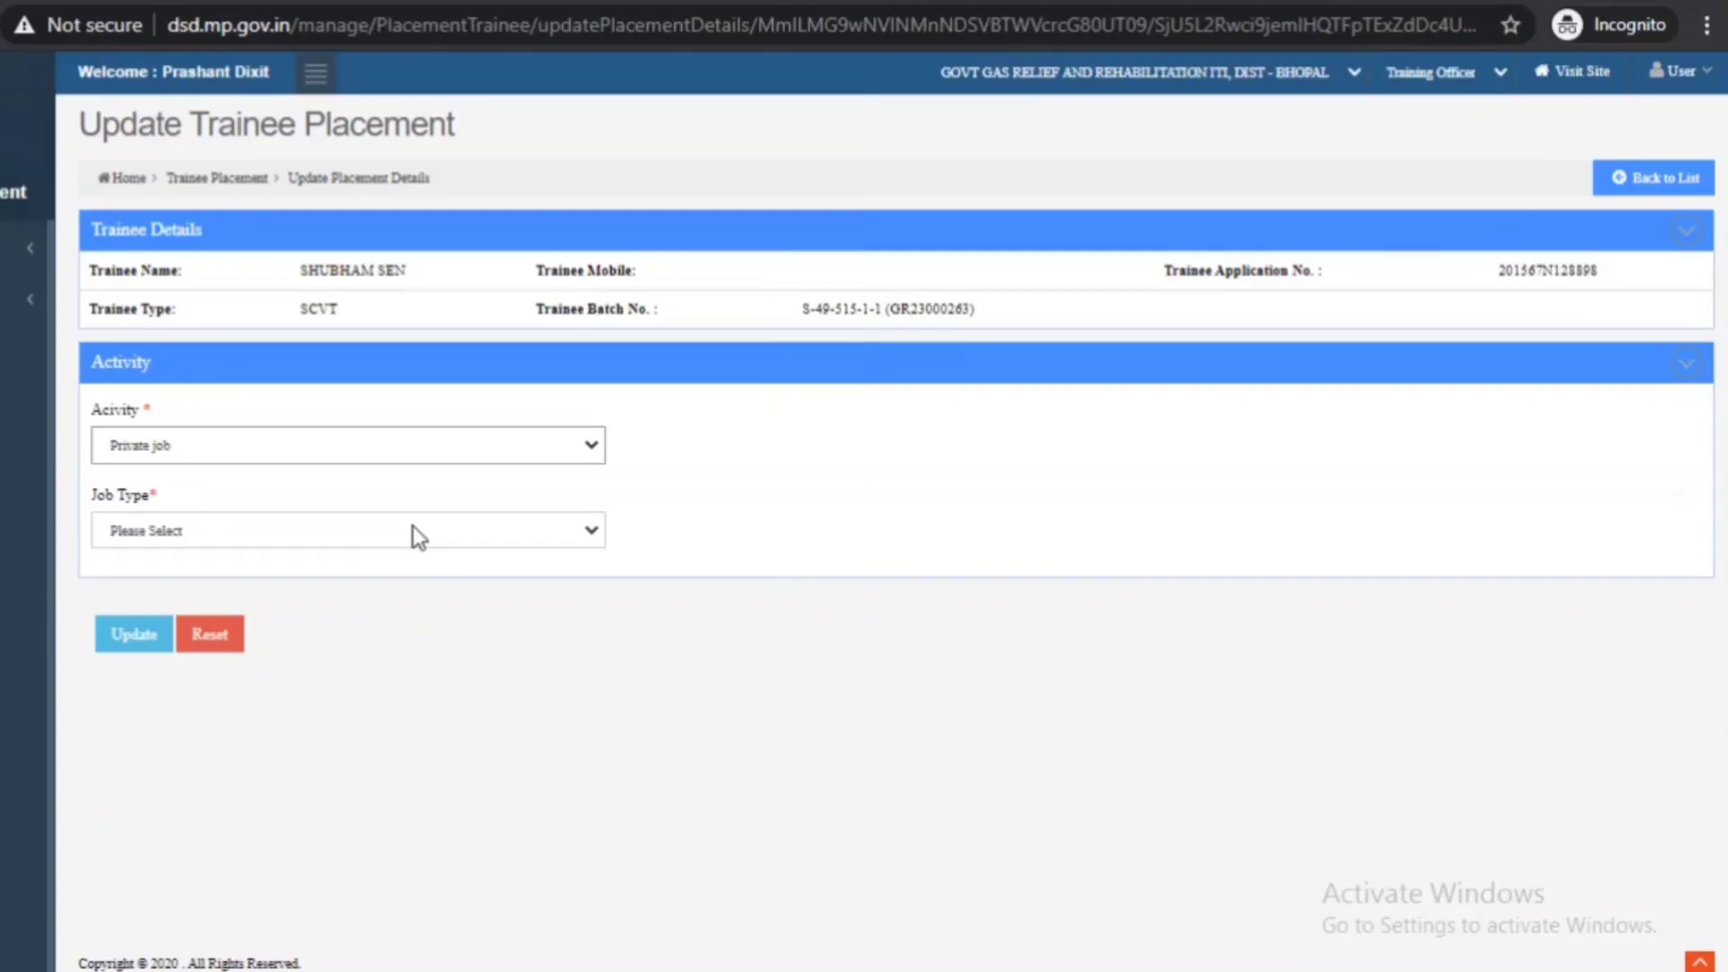
left_click(417, 533)
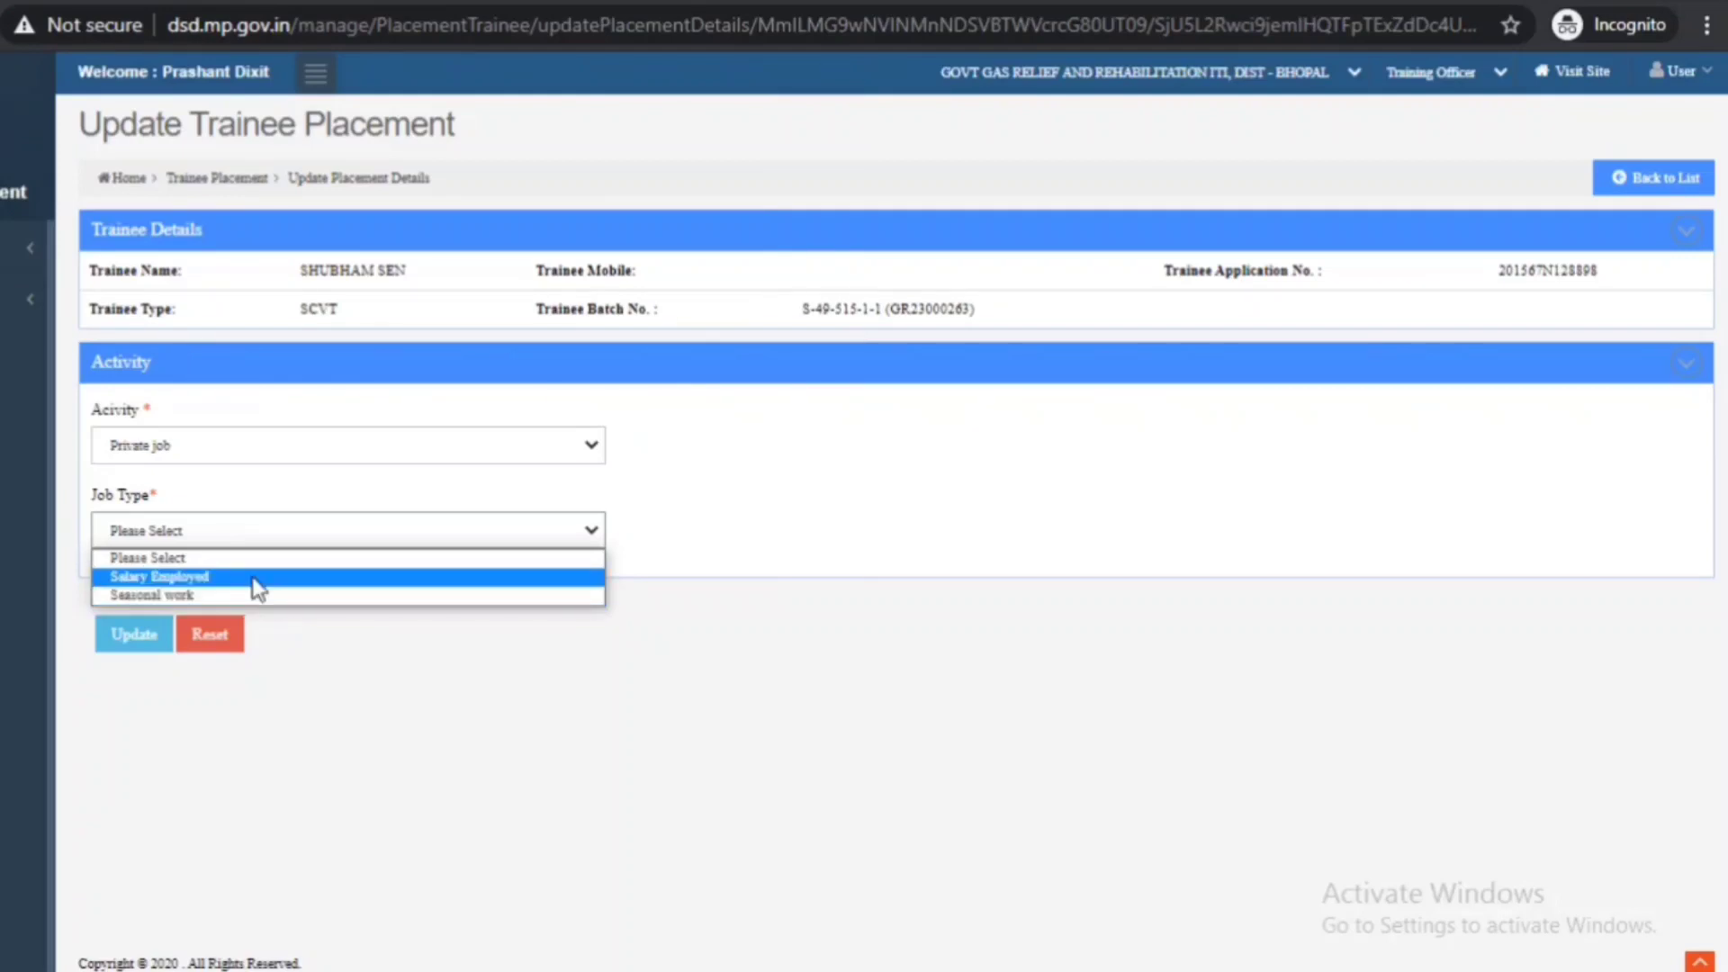
- Set Job Type to Salary Employed, look over its organization, designation, salary and date fields, then try Seasonal work
left_click(256, 581)
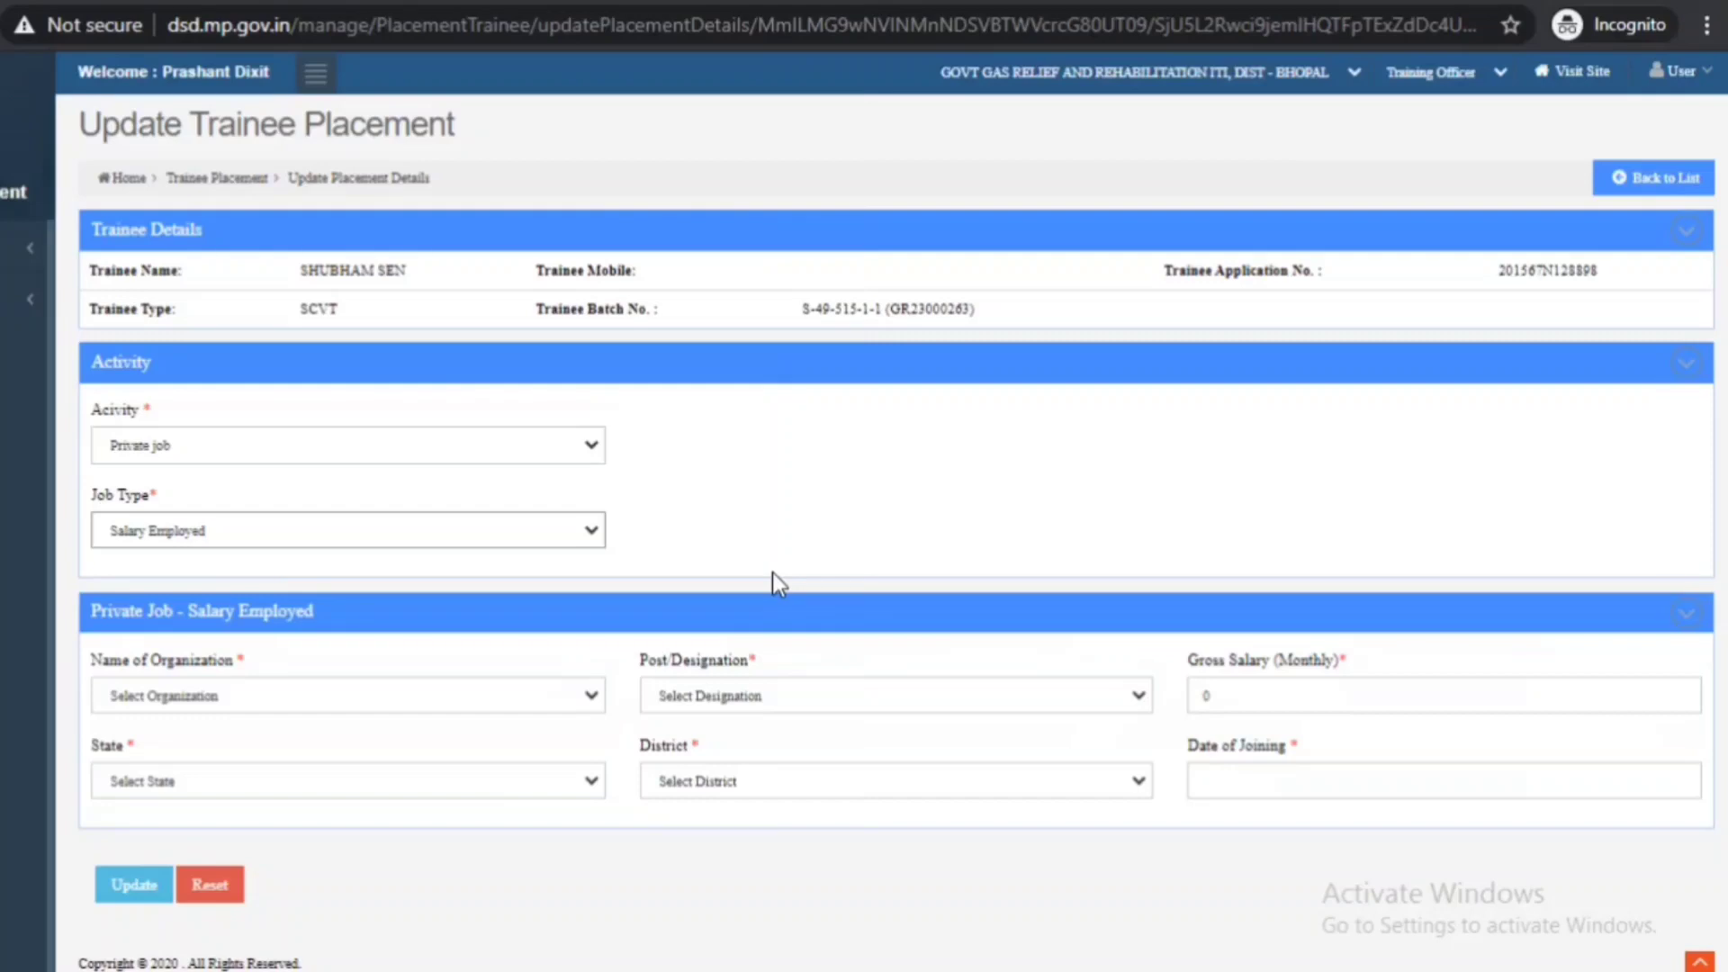
left_click(519, 708)
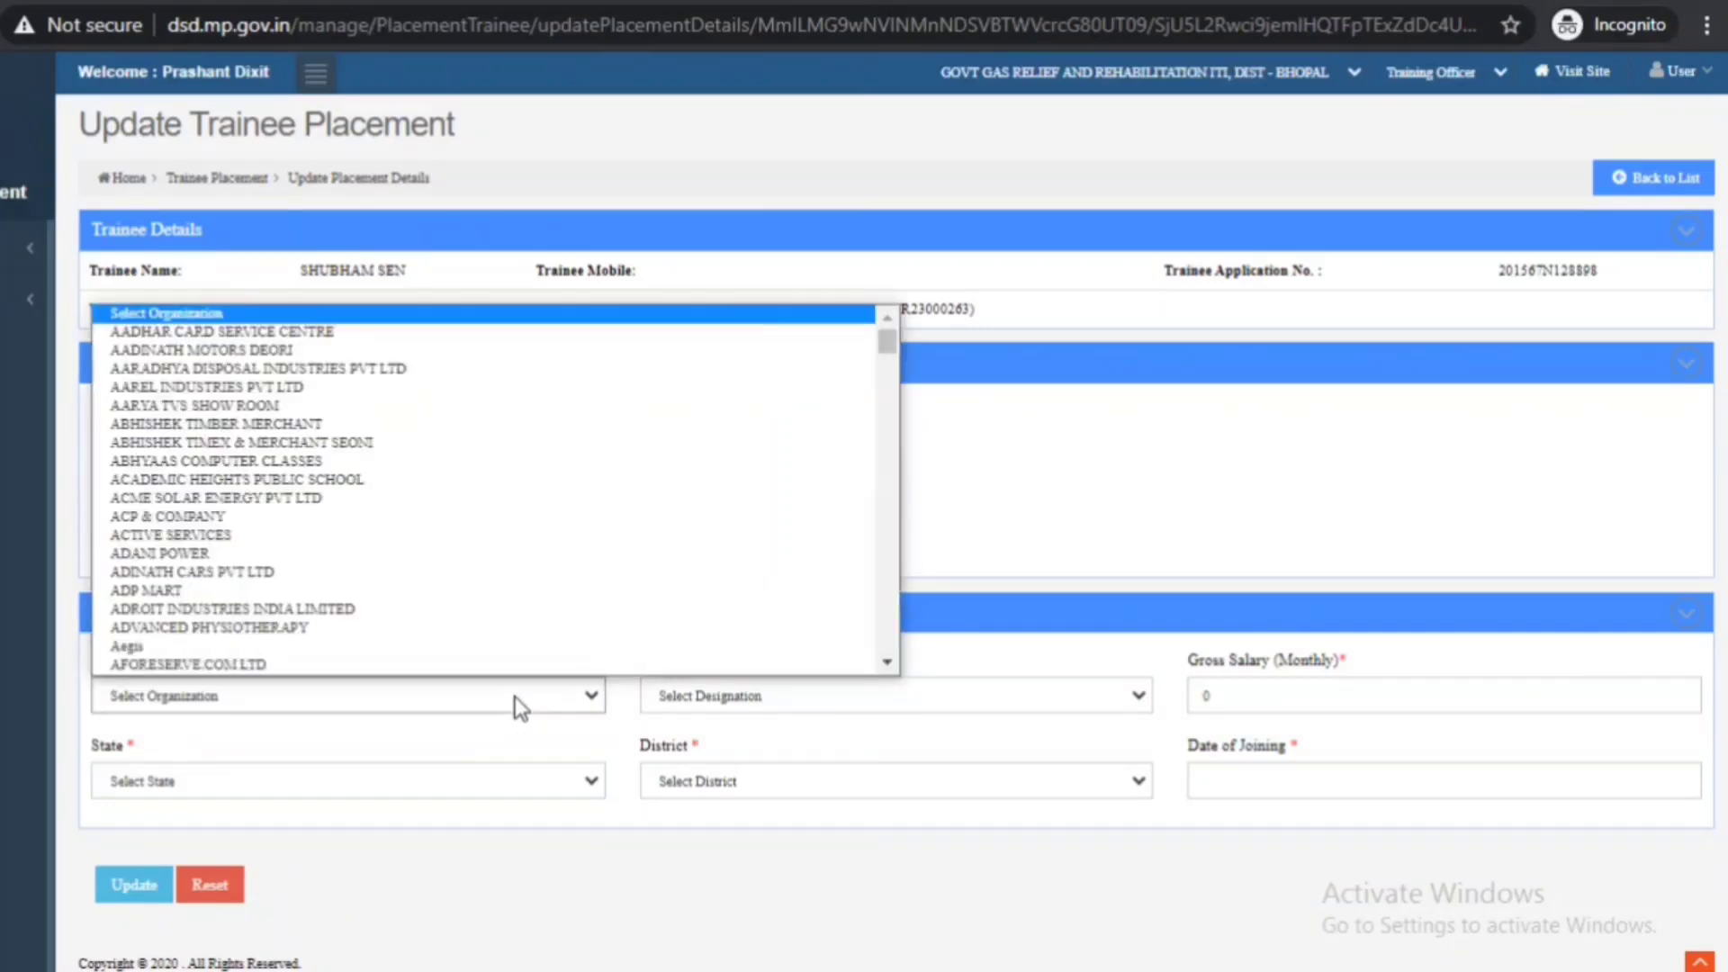
left_click(938, 696)
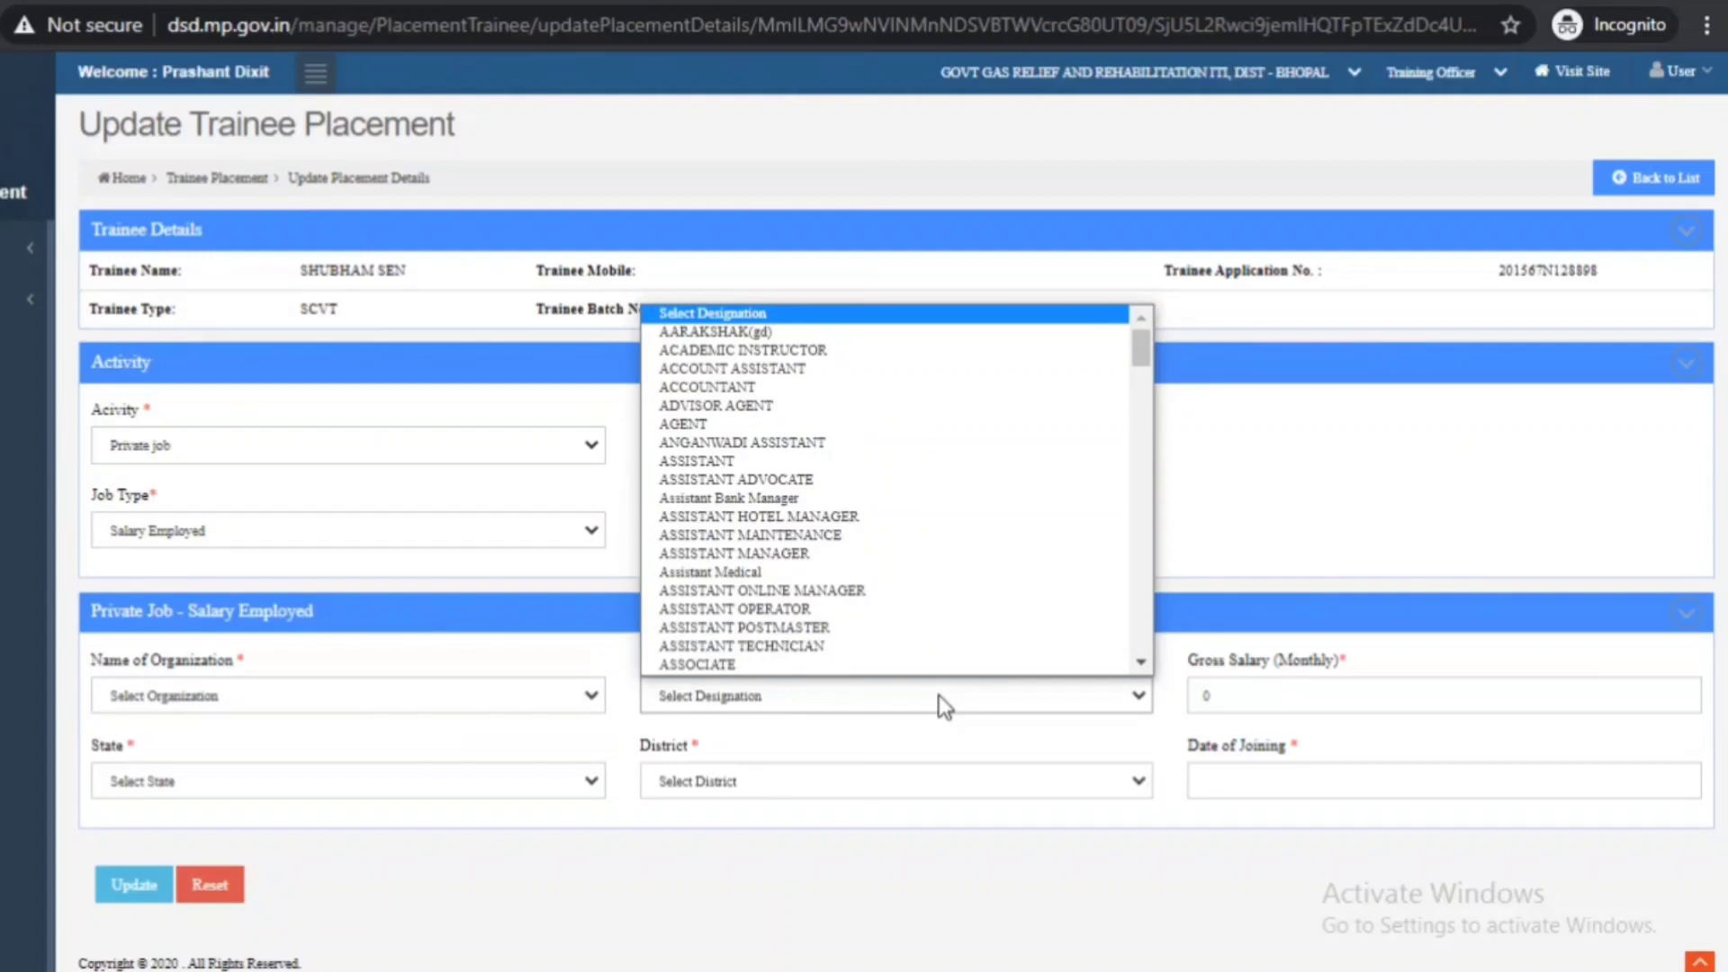
left_click(1249, 698)
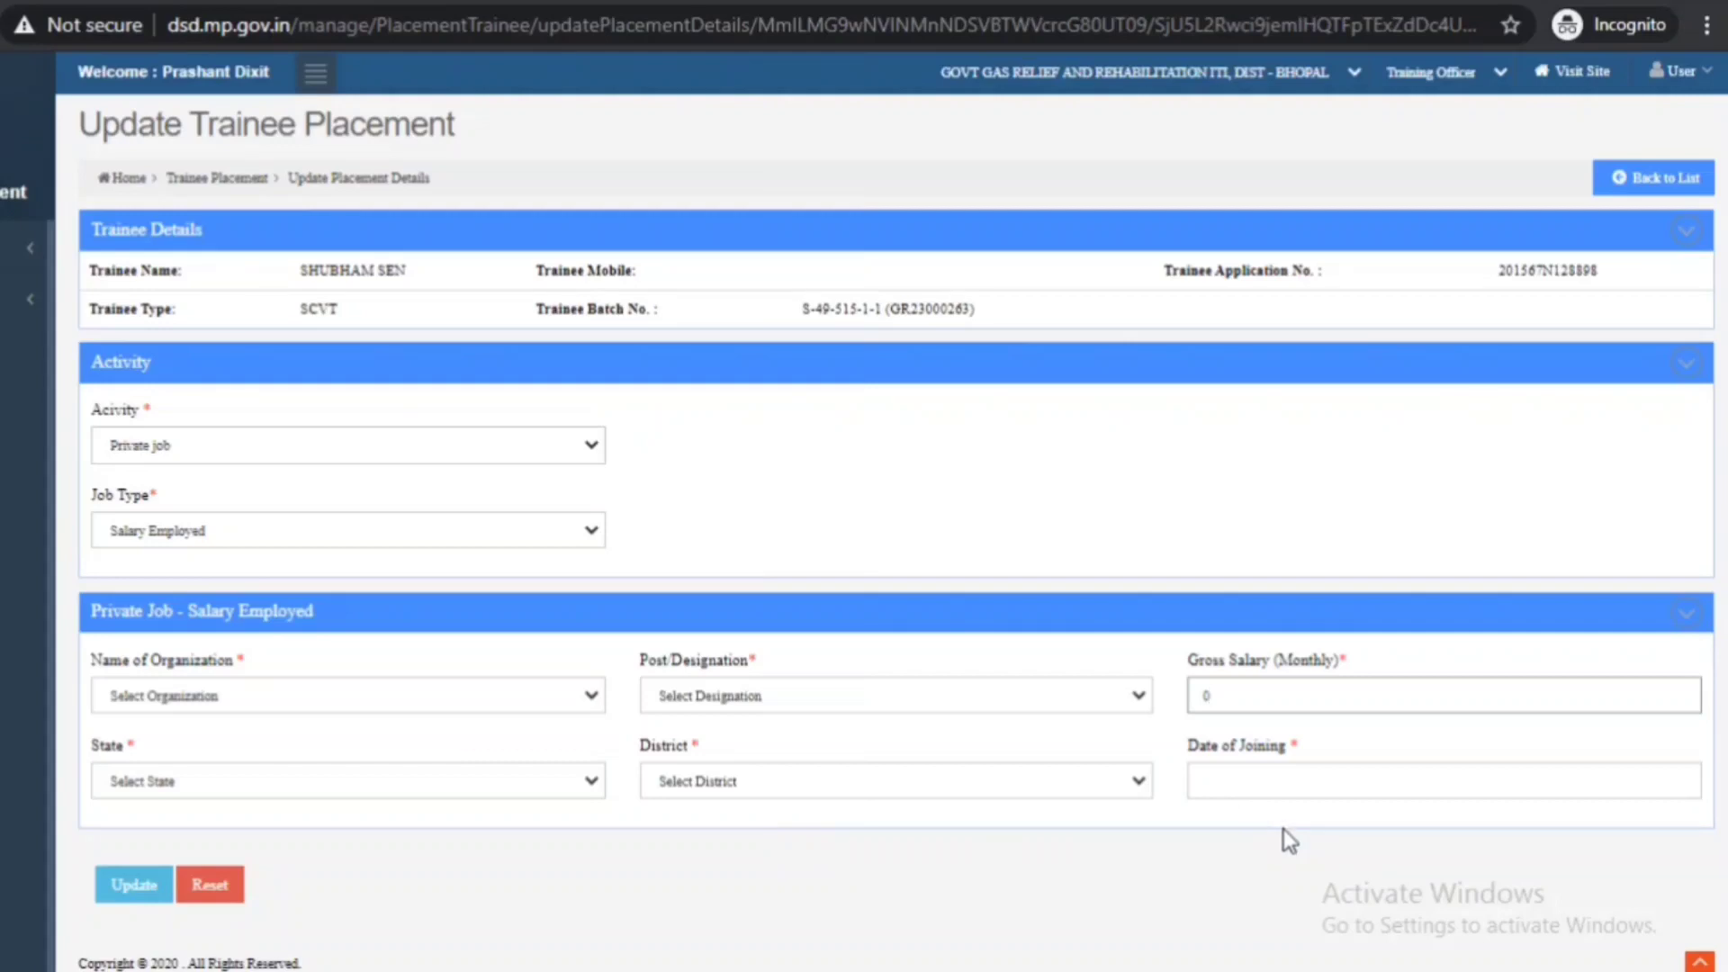
left_click(1375, 780)
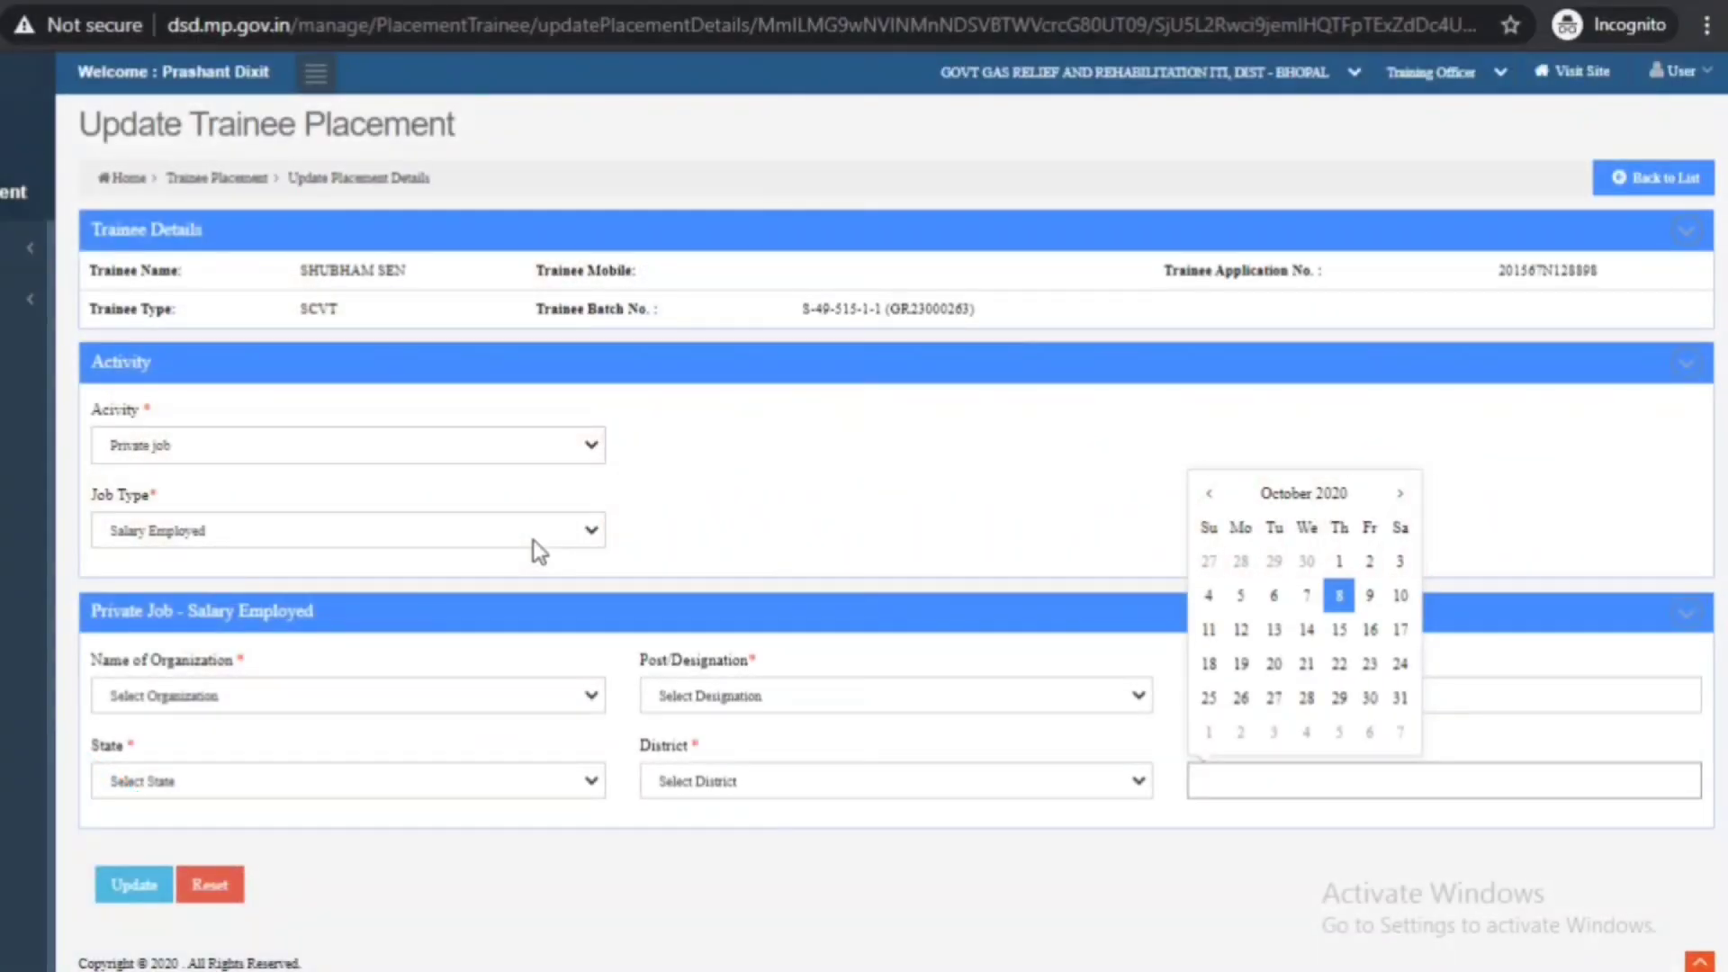
left_click(533, 538)
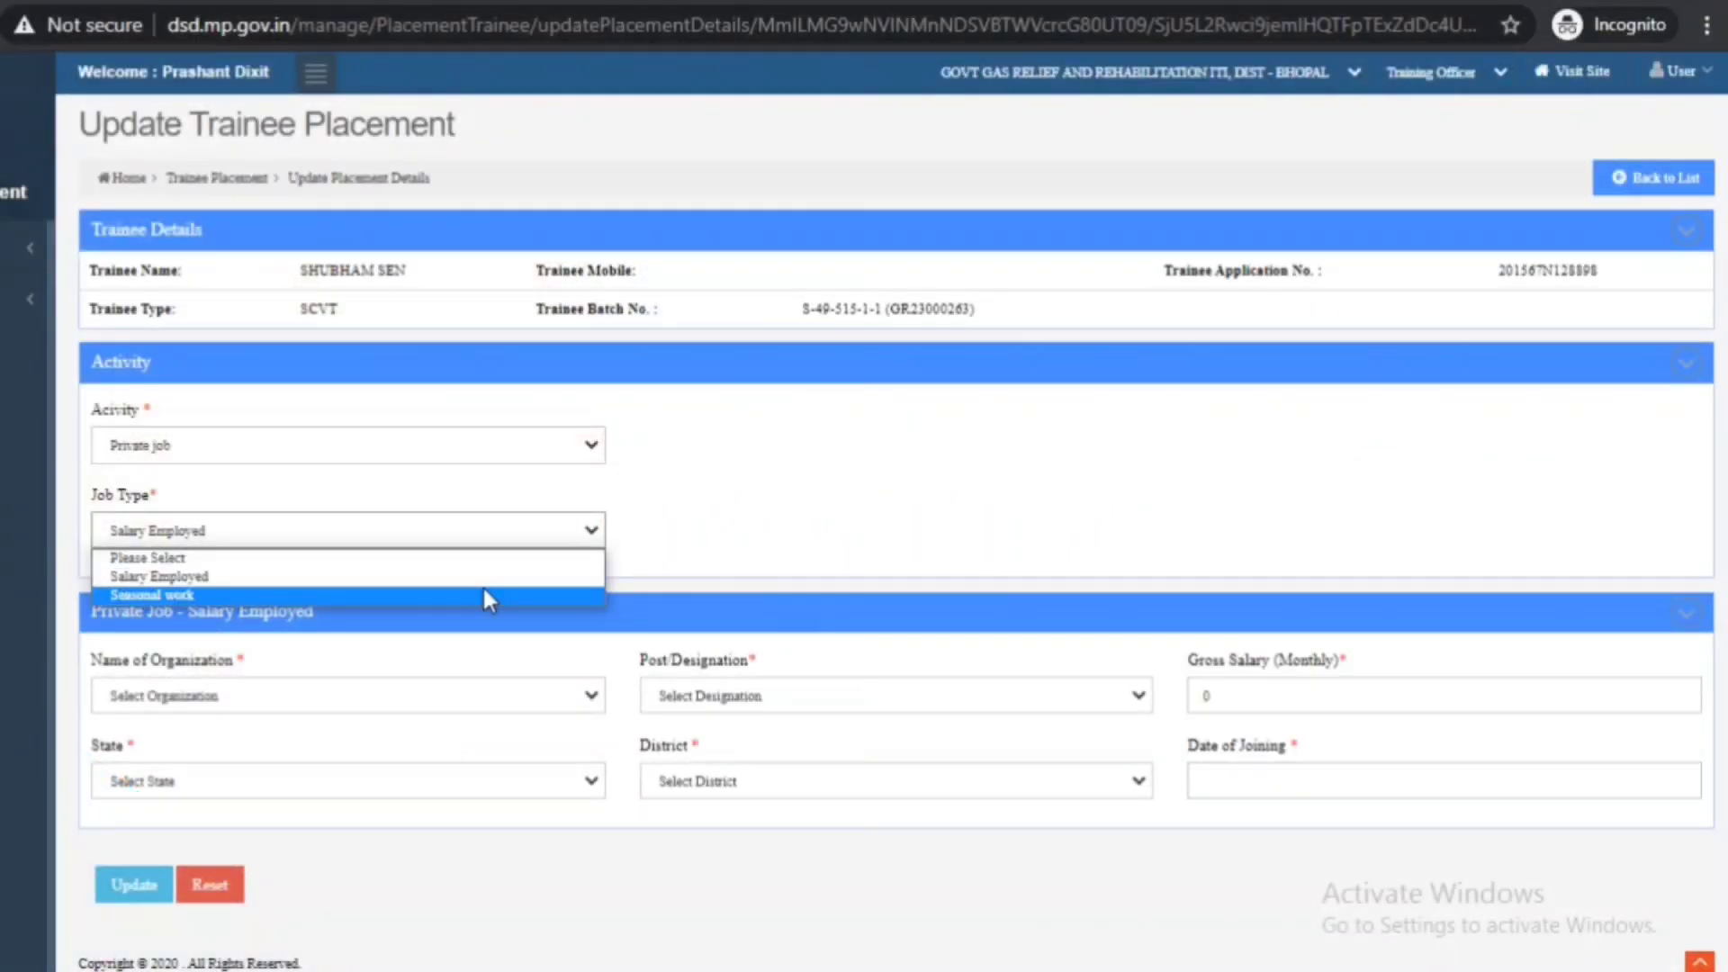
left_click(483, 596)
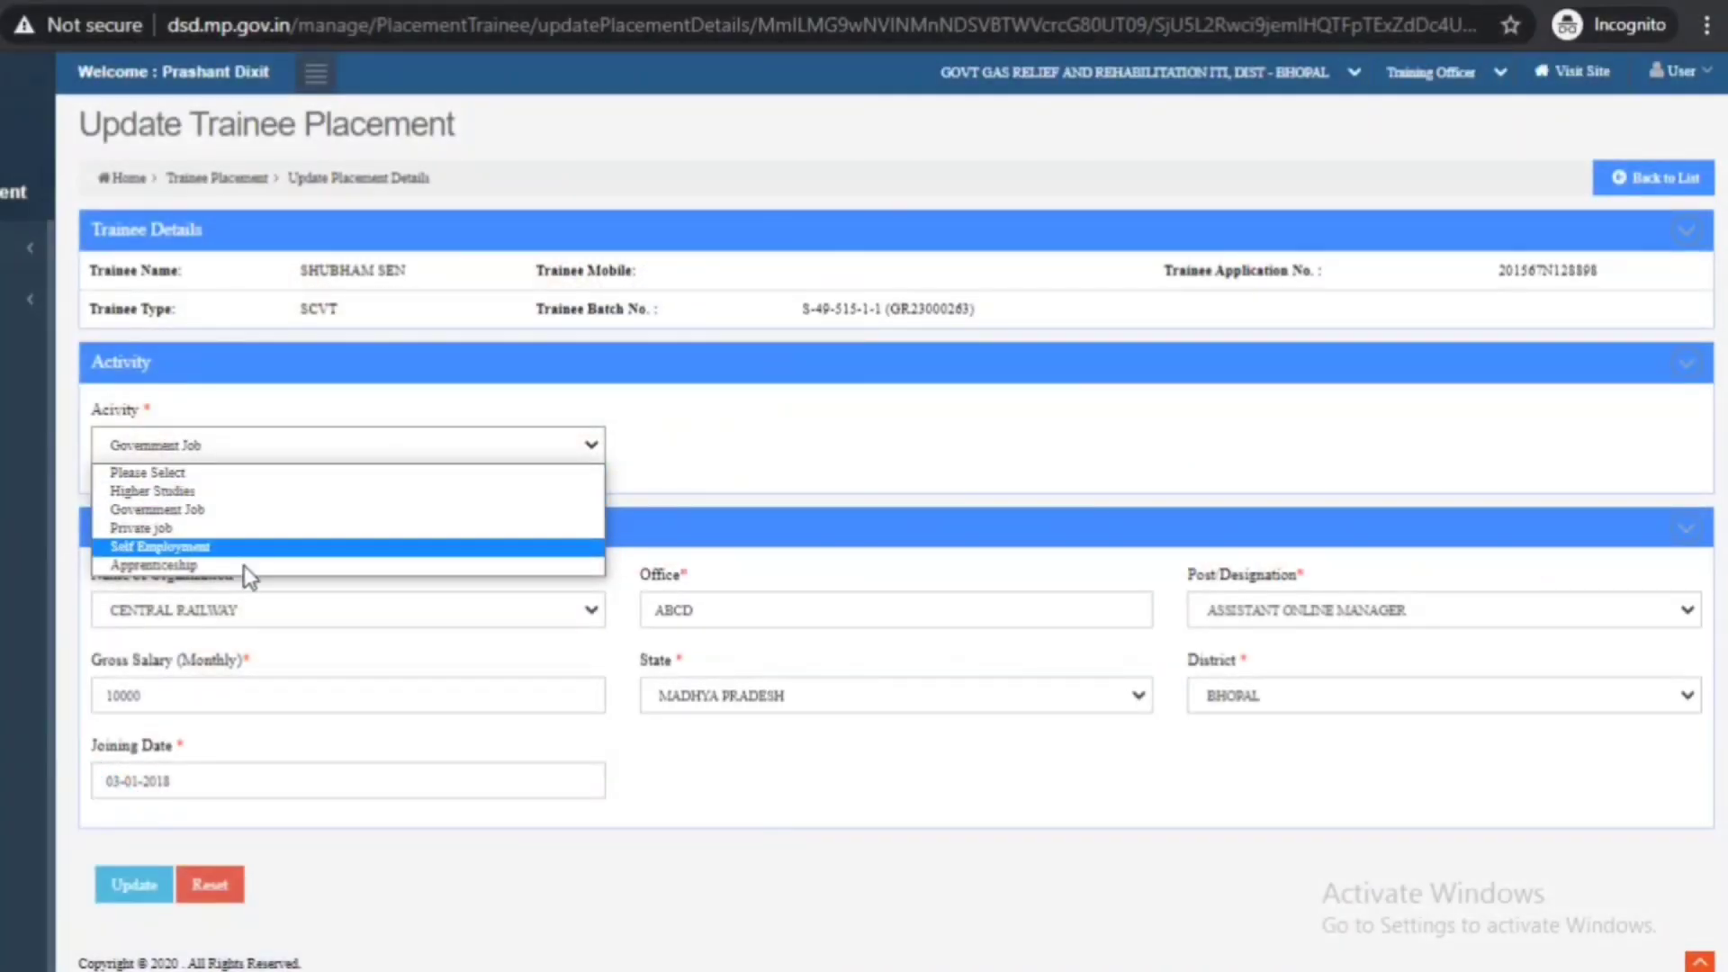
- Change the activity to Self Employment with Bank Finance as the self-employment type
left_click(206, 547)
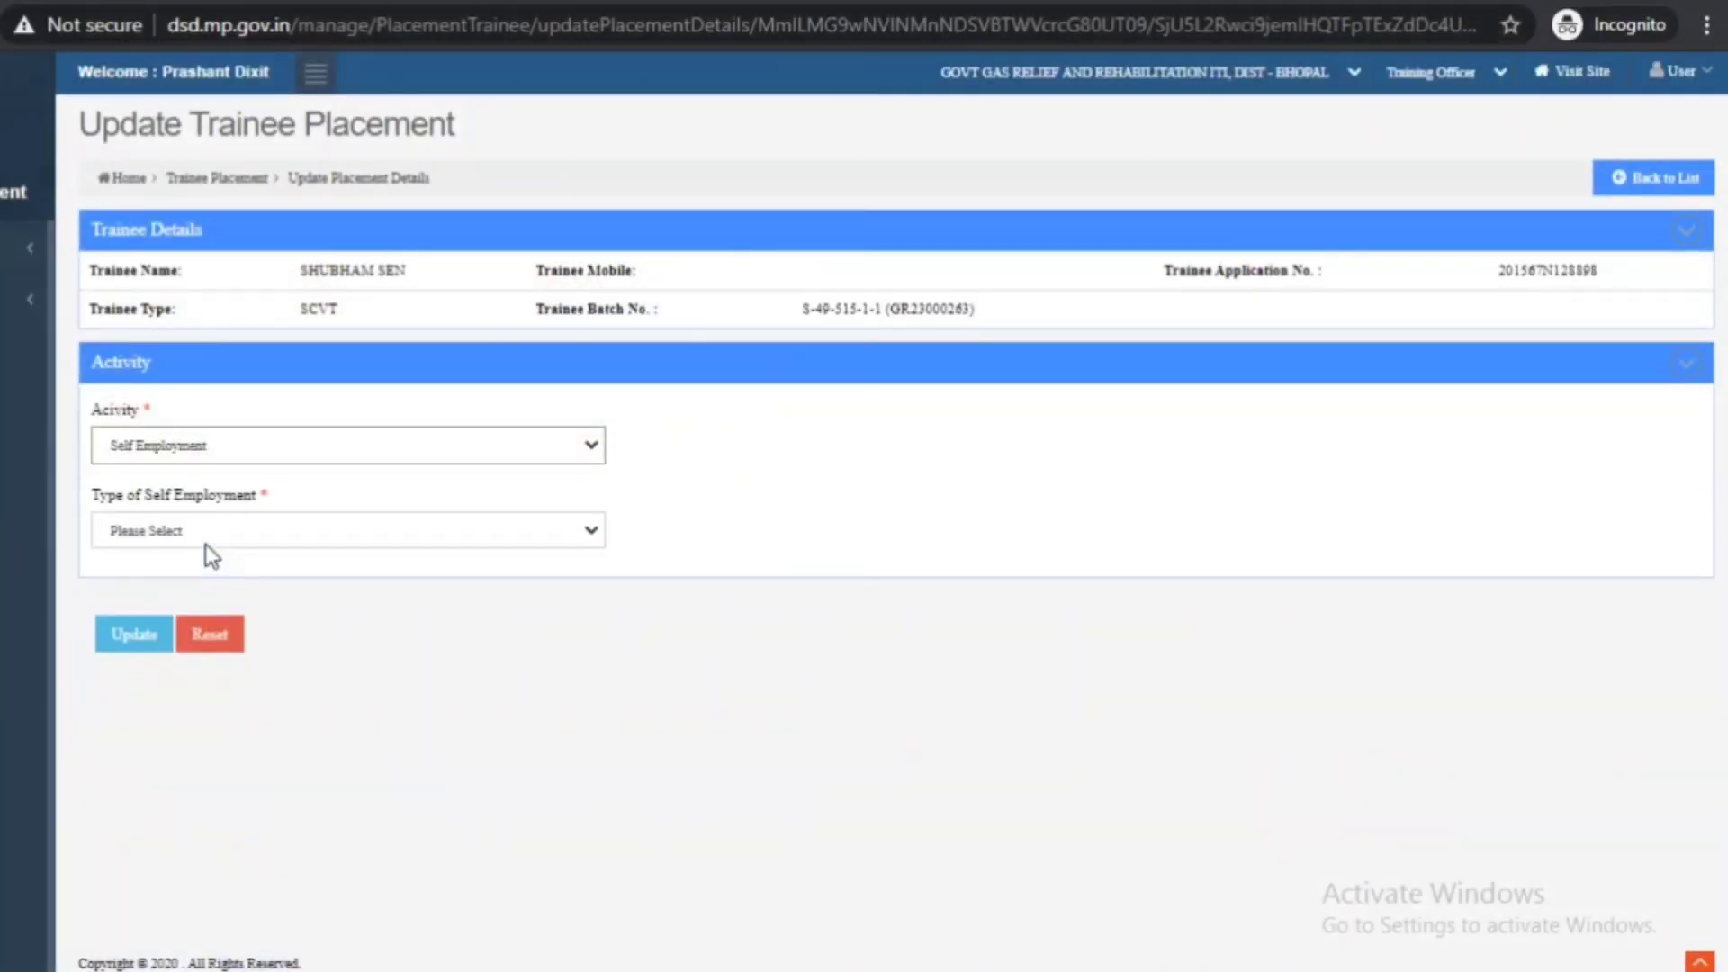
left_click(261, 537)
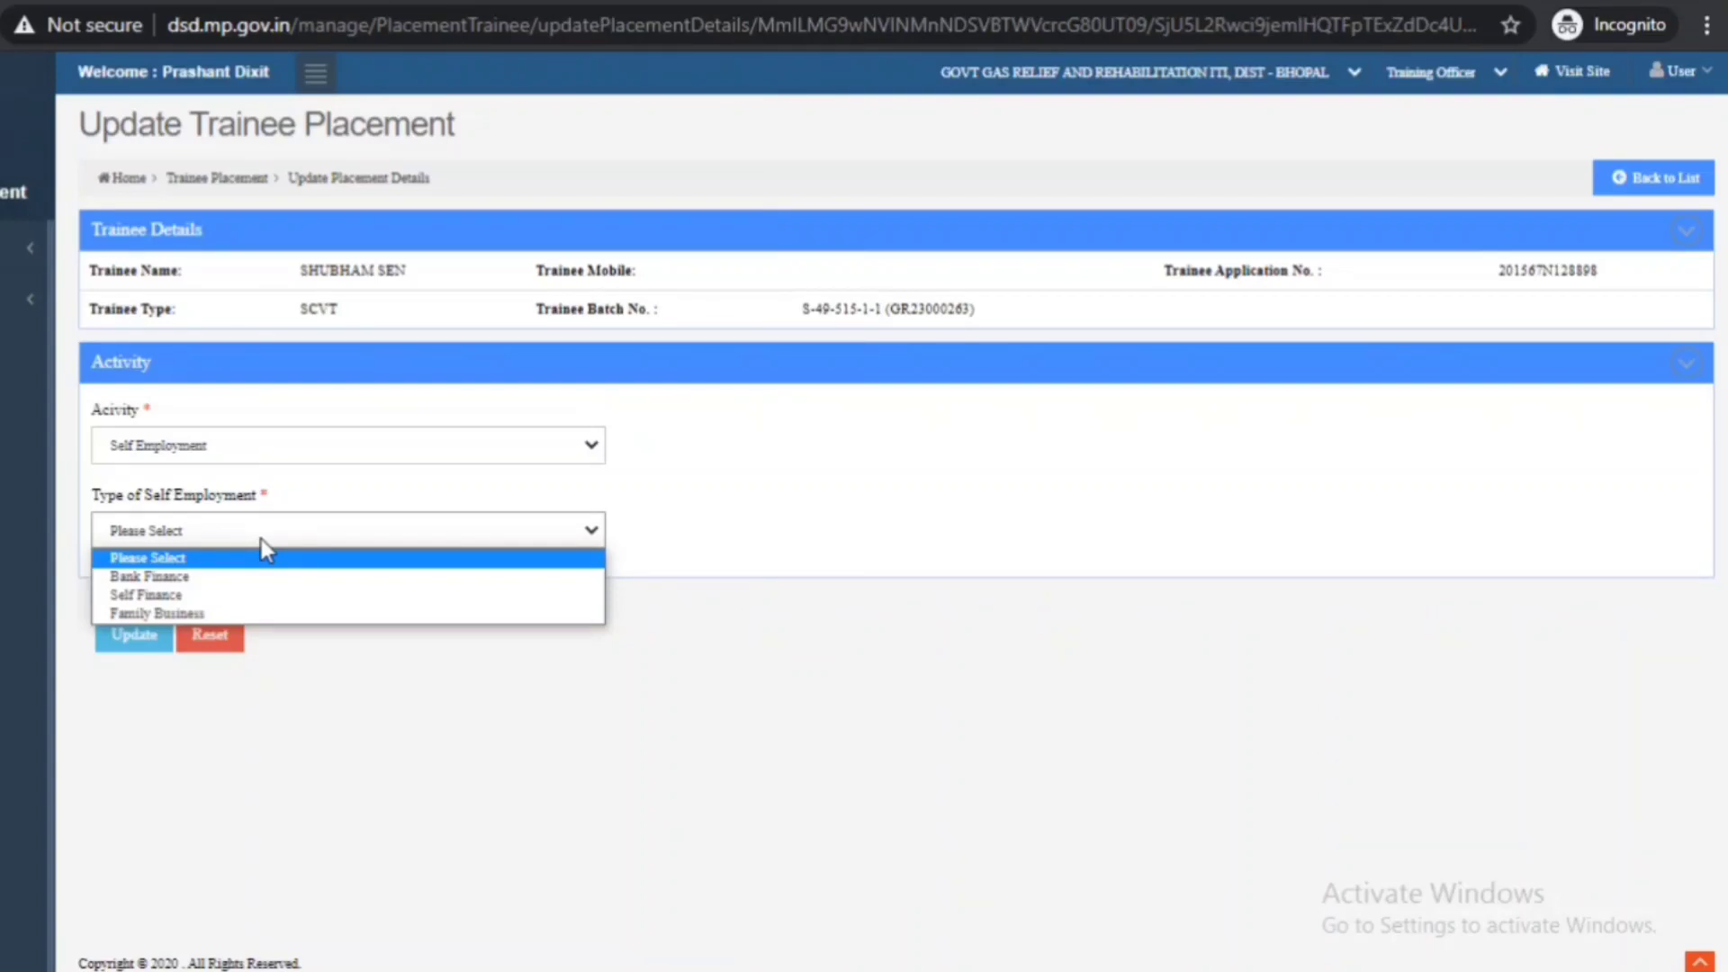
left_click(252, 576)
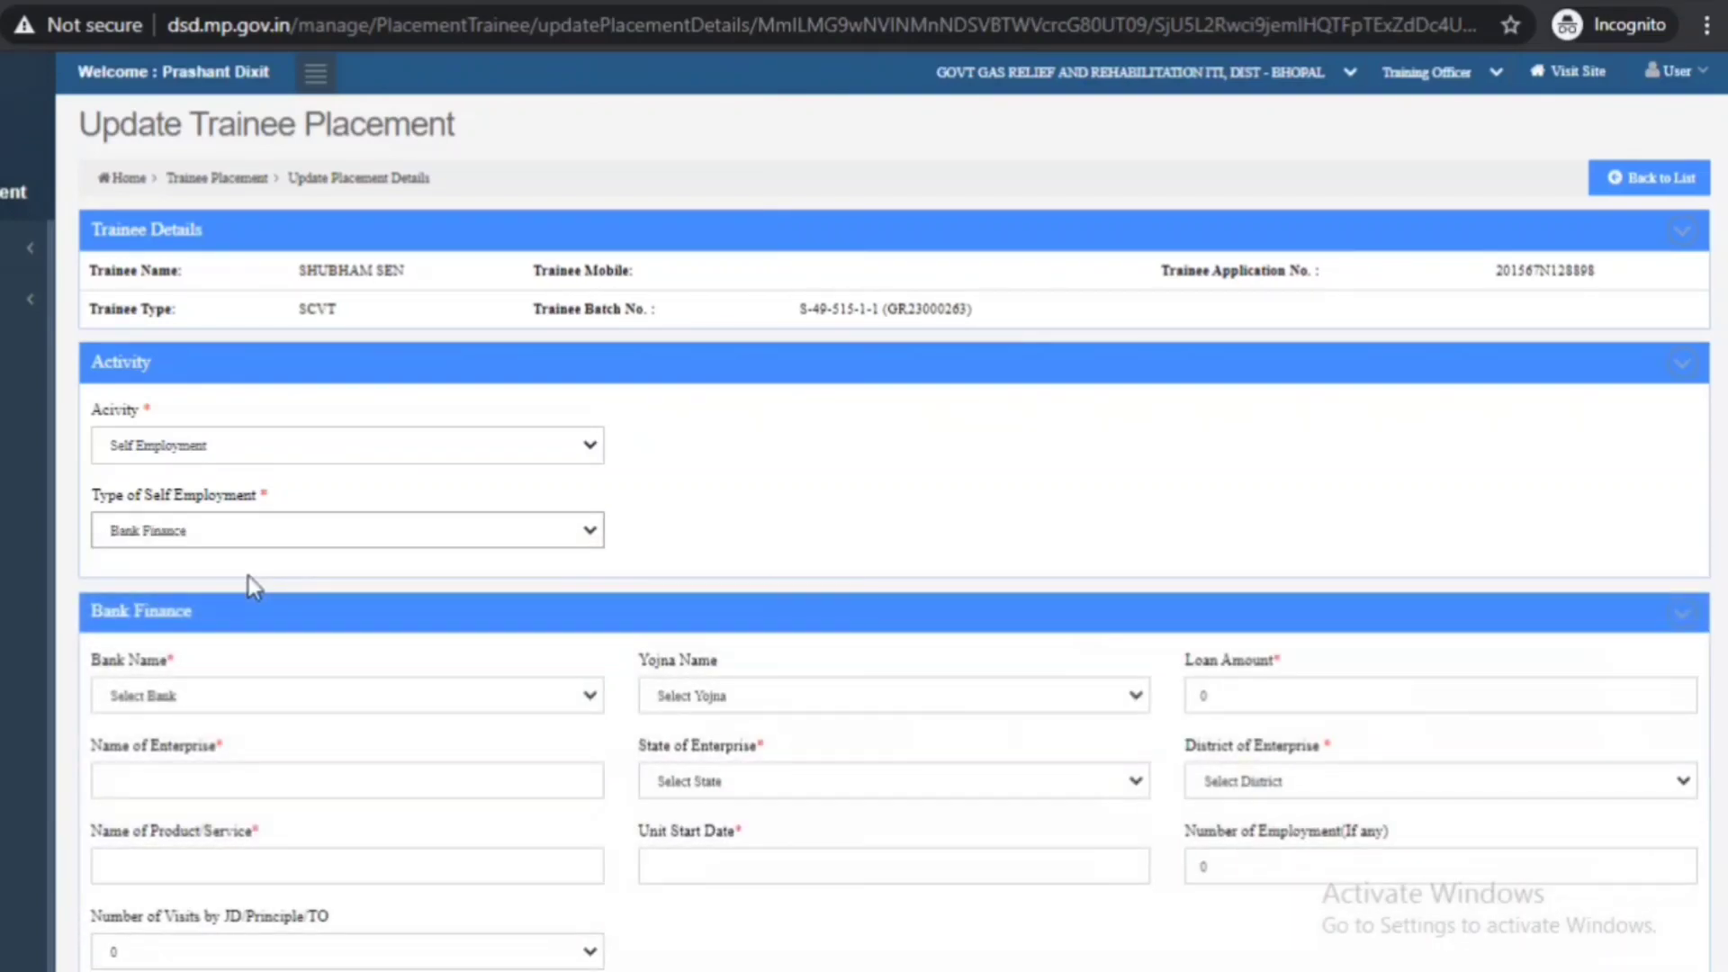
scroll(1488, 412, "down", 2)
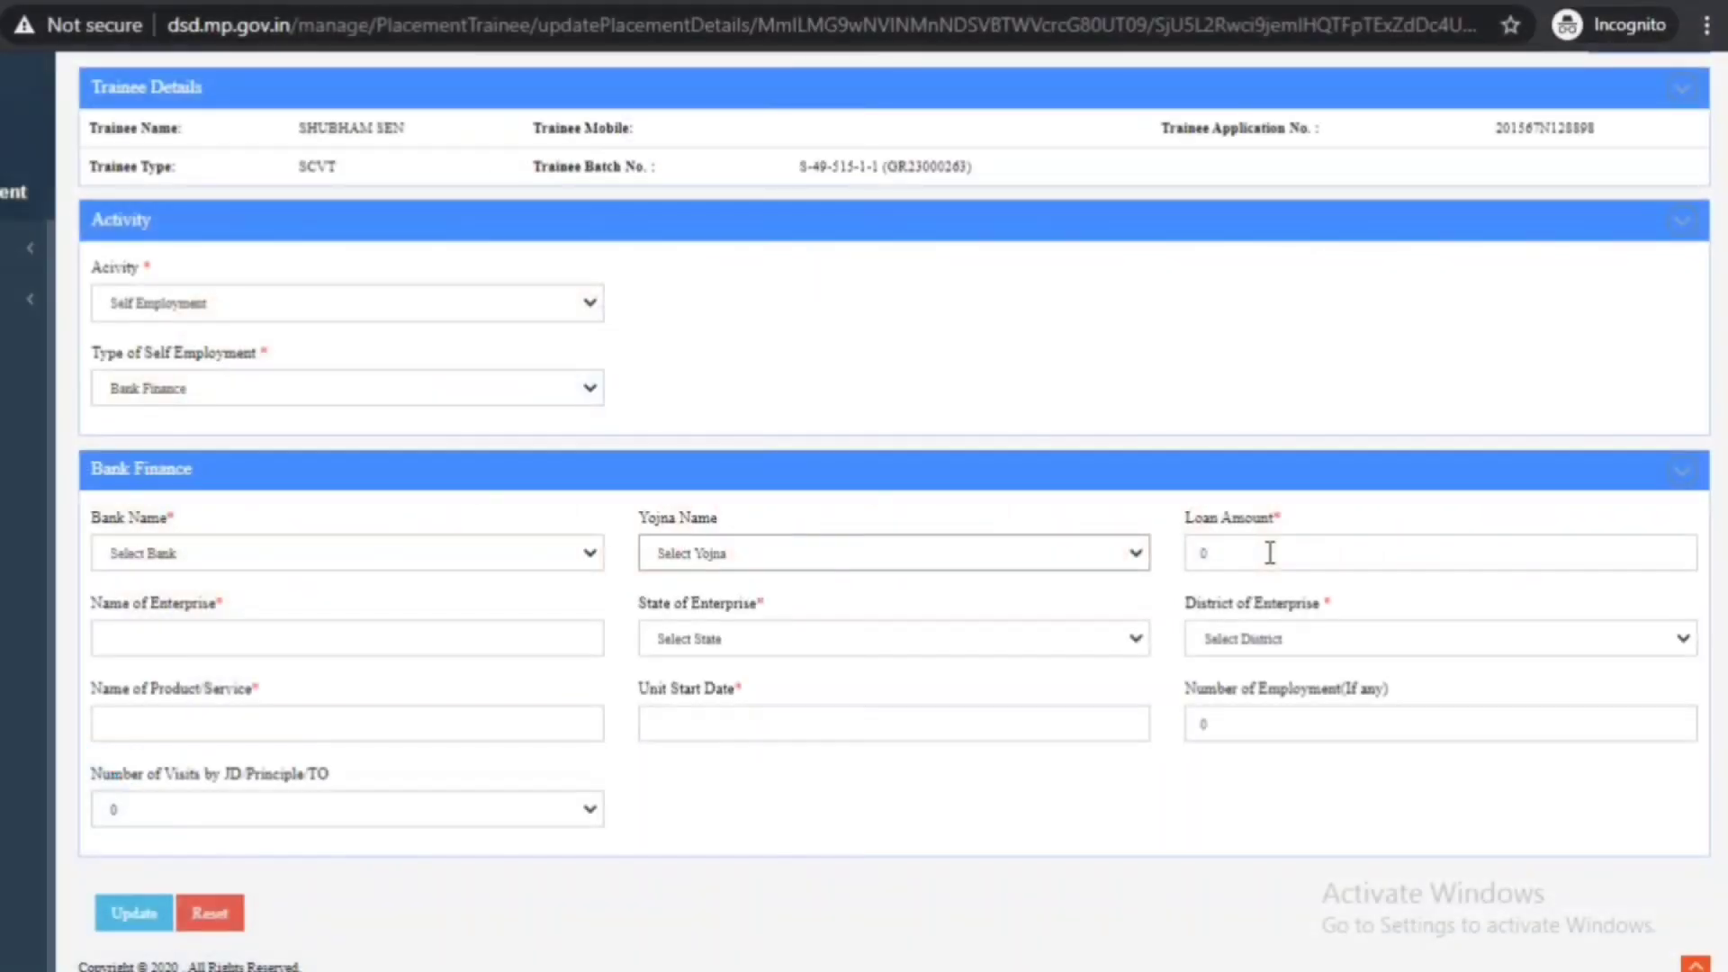
- Step through the Loan Amount, Enterprise and Product/Service fields, leaving number of visits at 0
left_click(1270, 553)
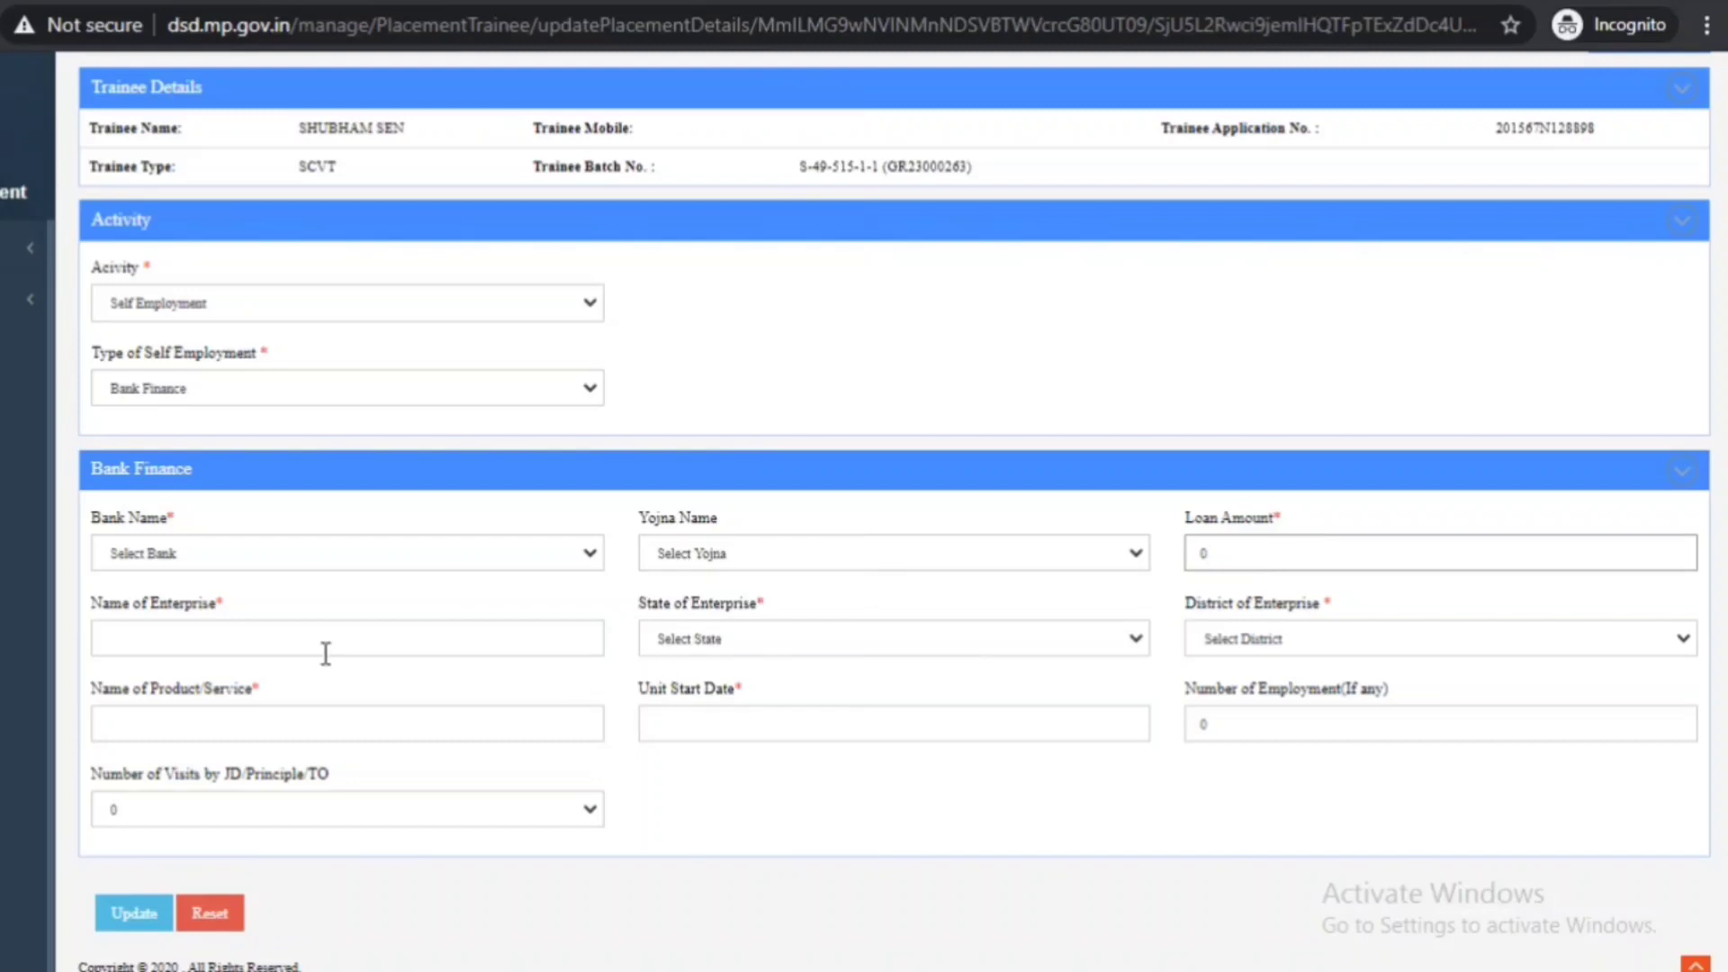
left_click(263, 643)
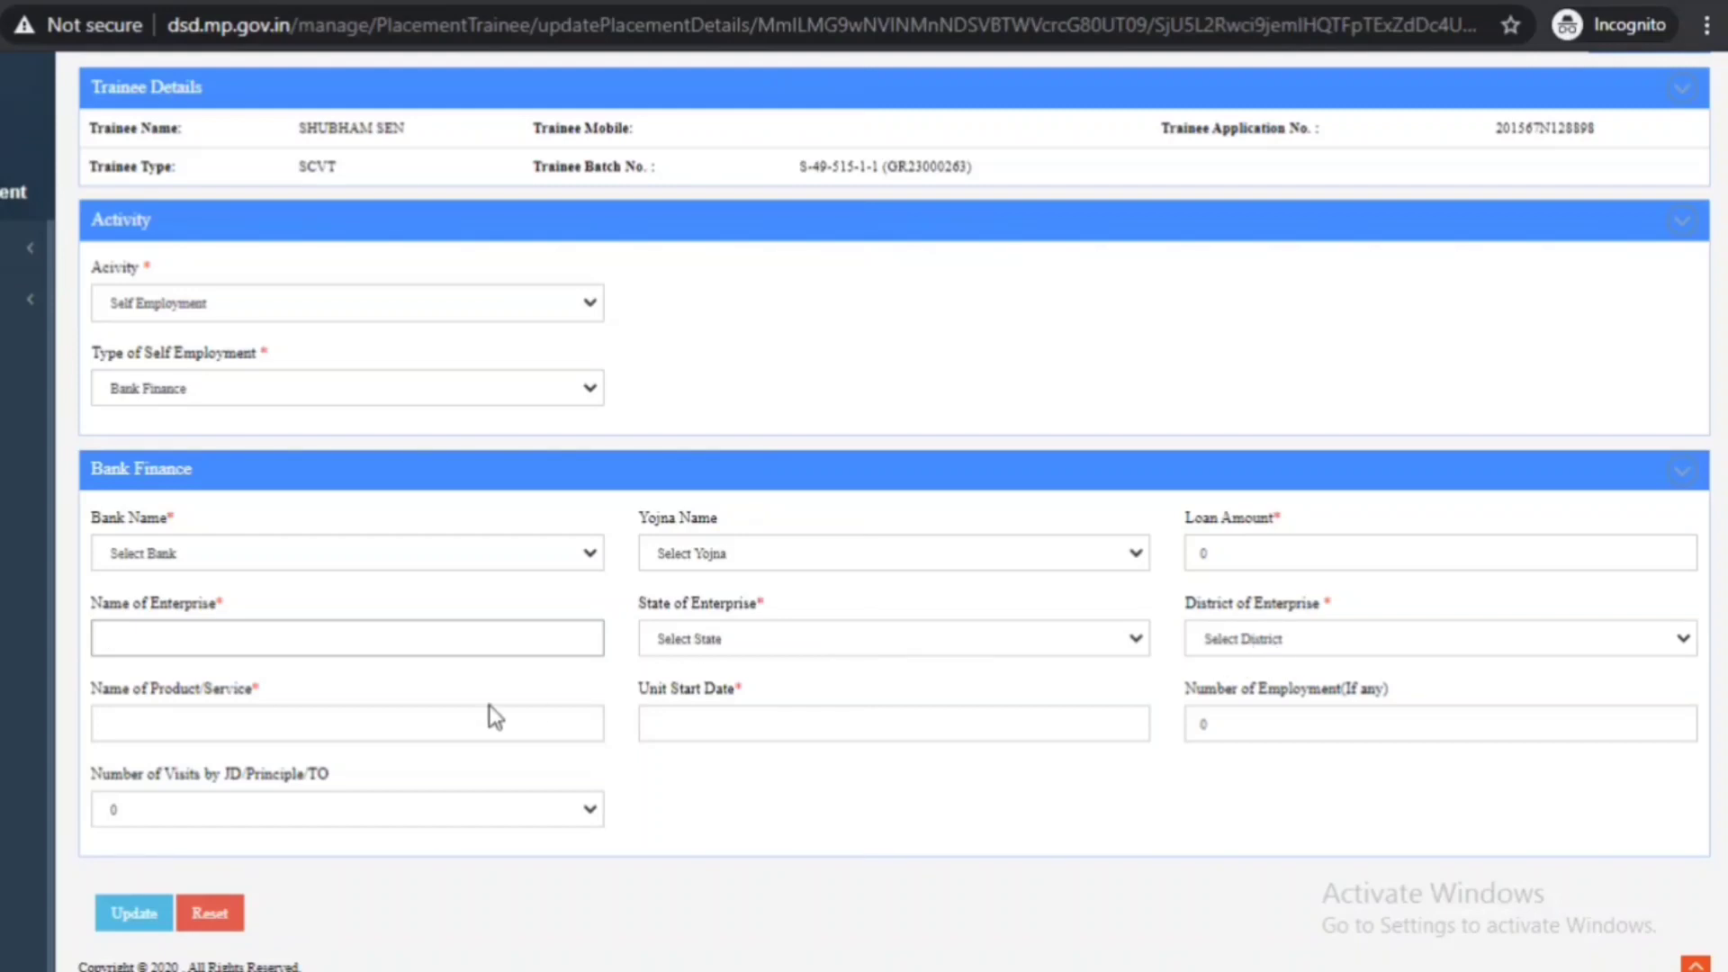
left_click(374, 729)
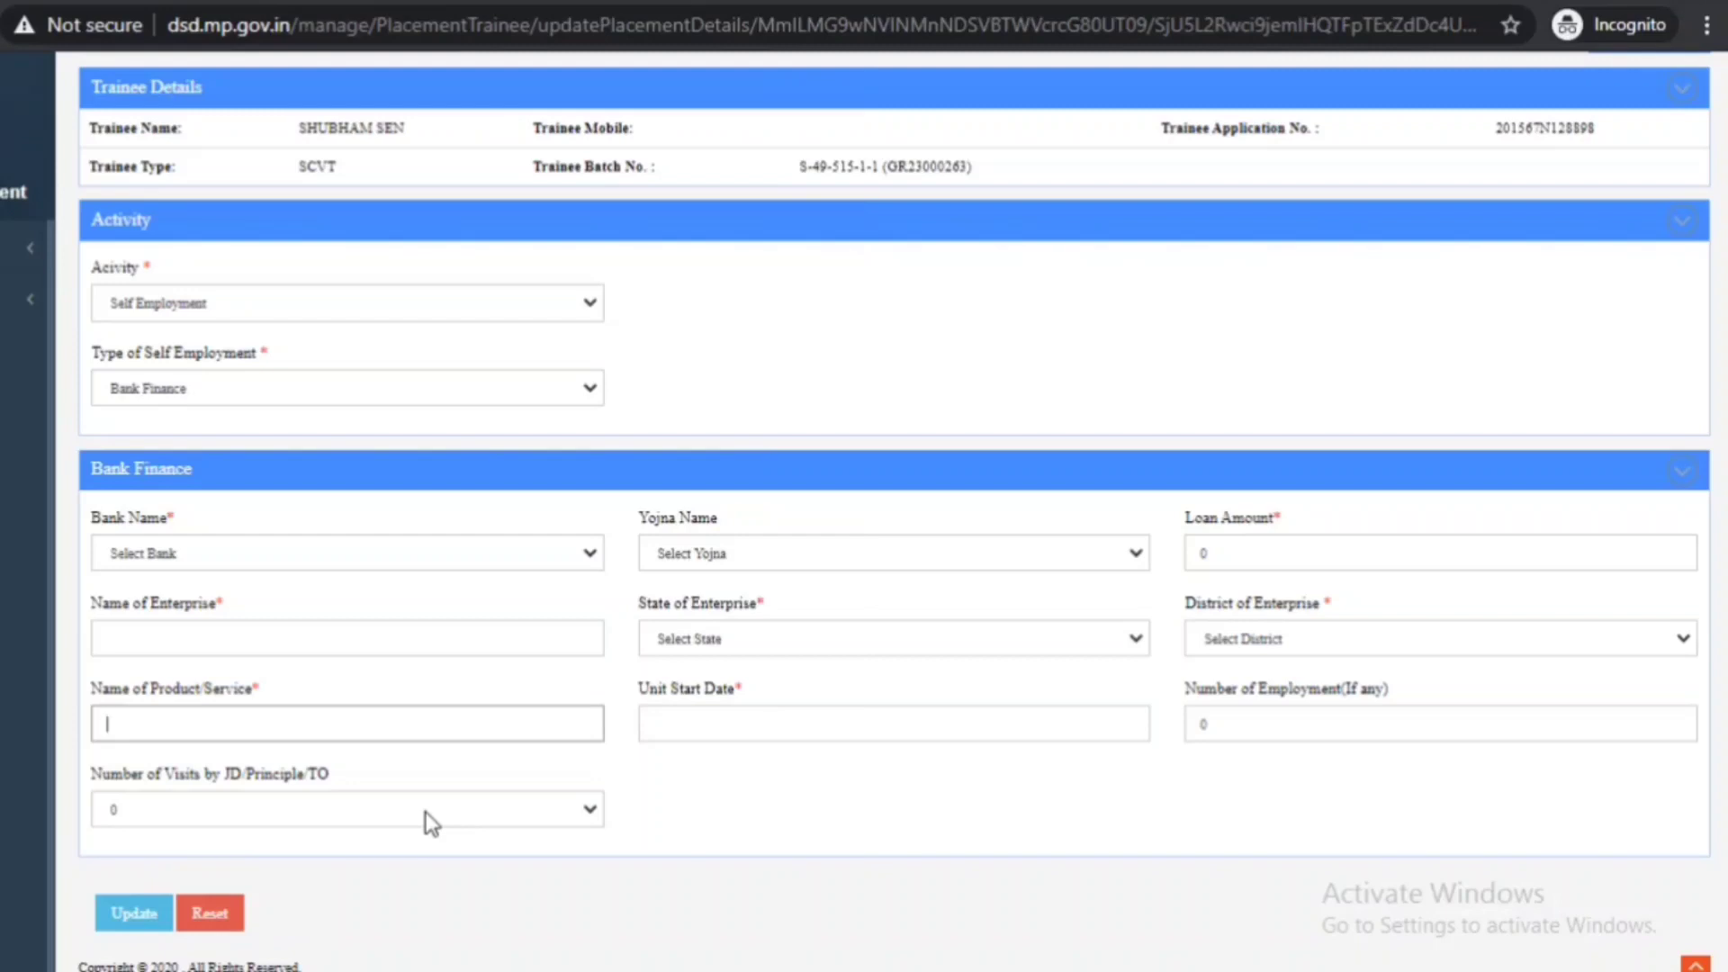
left_click(425, 812)
left_click(425, 812)
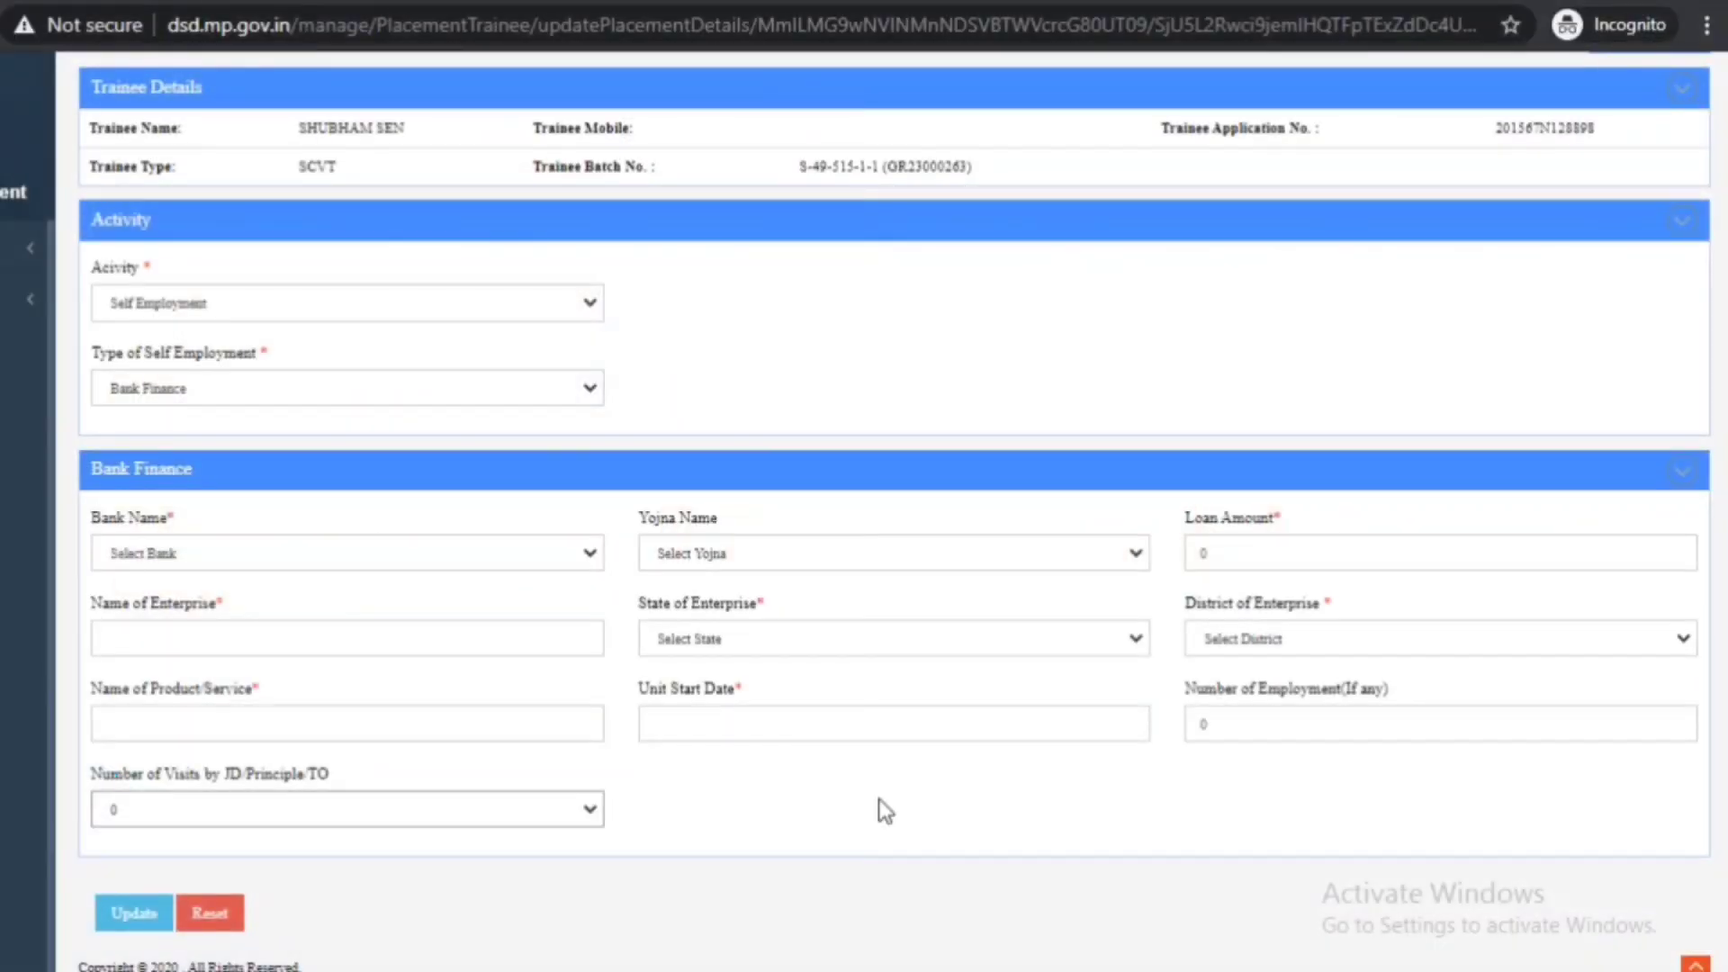
left_click(268, 377)
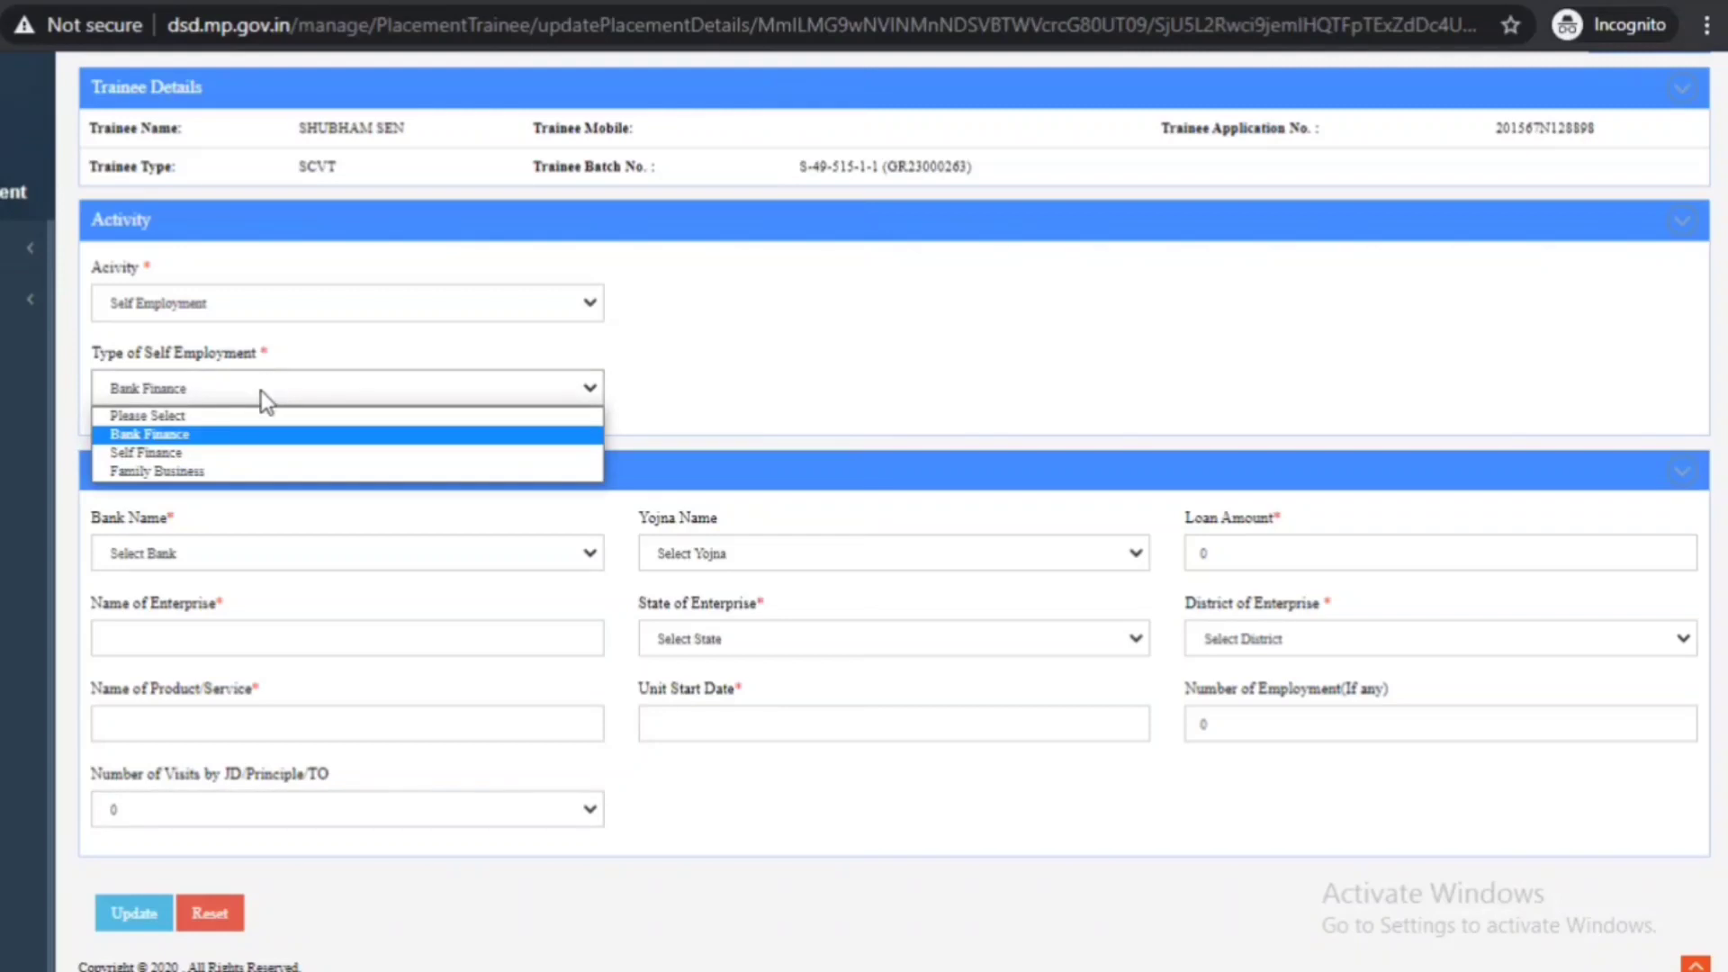
- Switch the self-employment type to Self Finance and review the seed money, project amount, enterprise and product fields
left_click(203, 455)
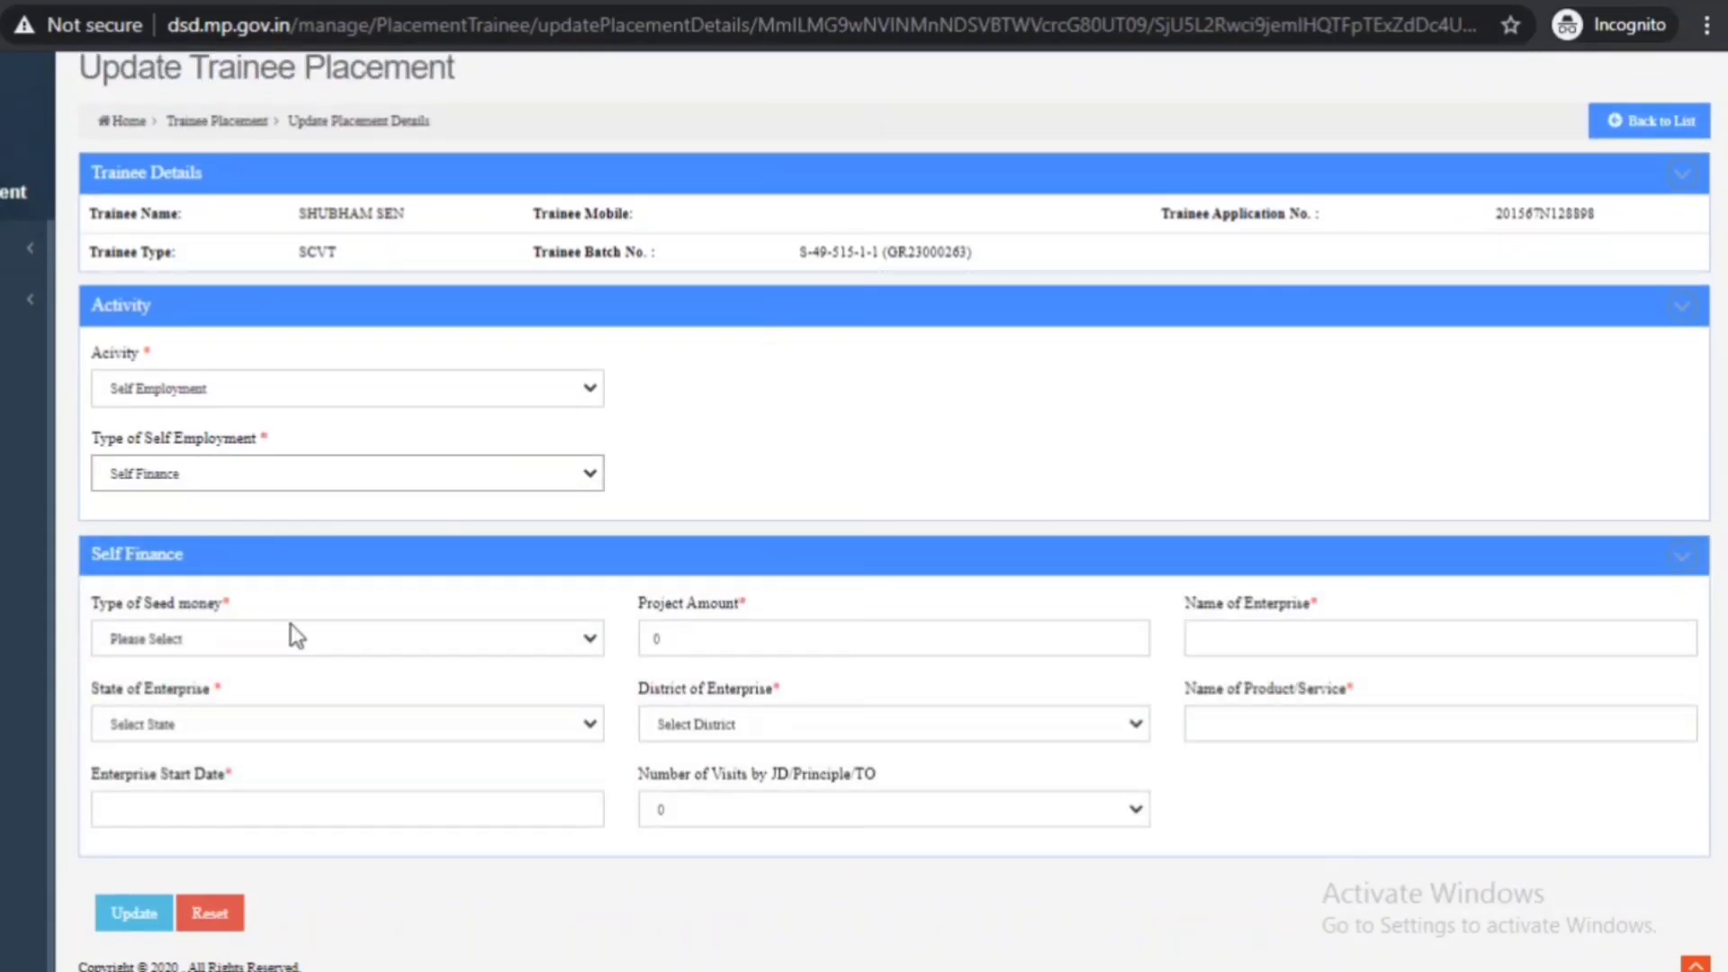
left_click(325, 641)
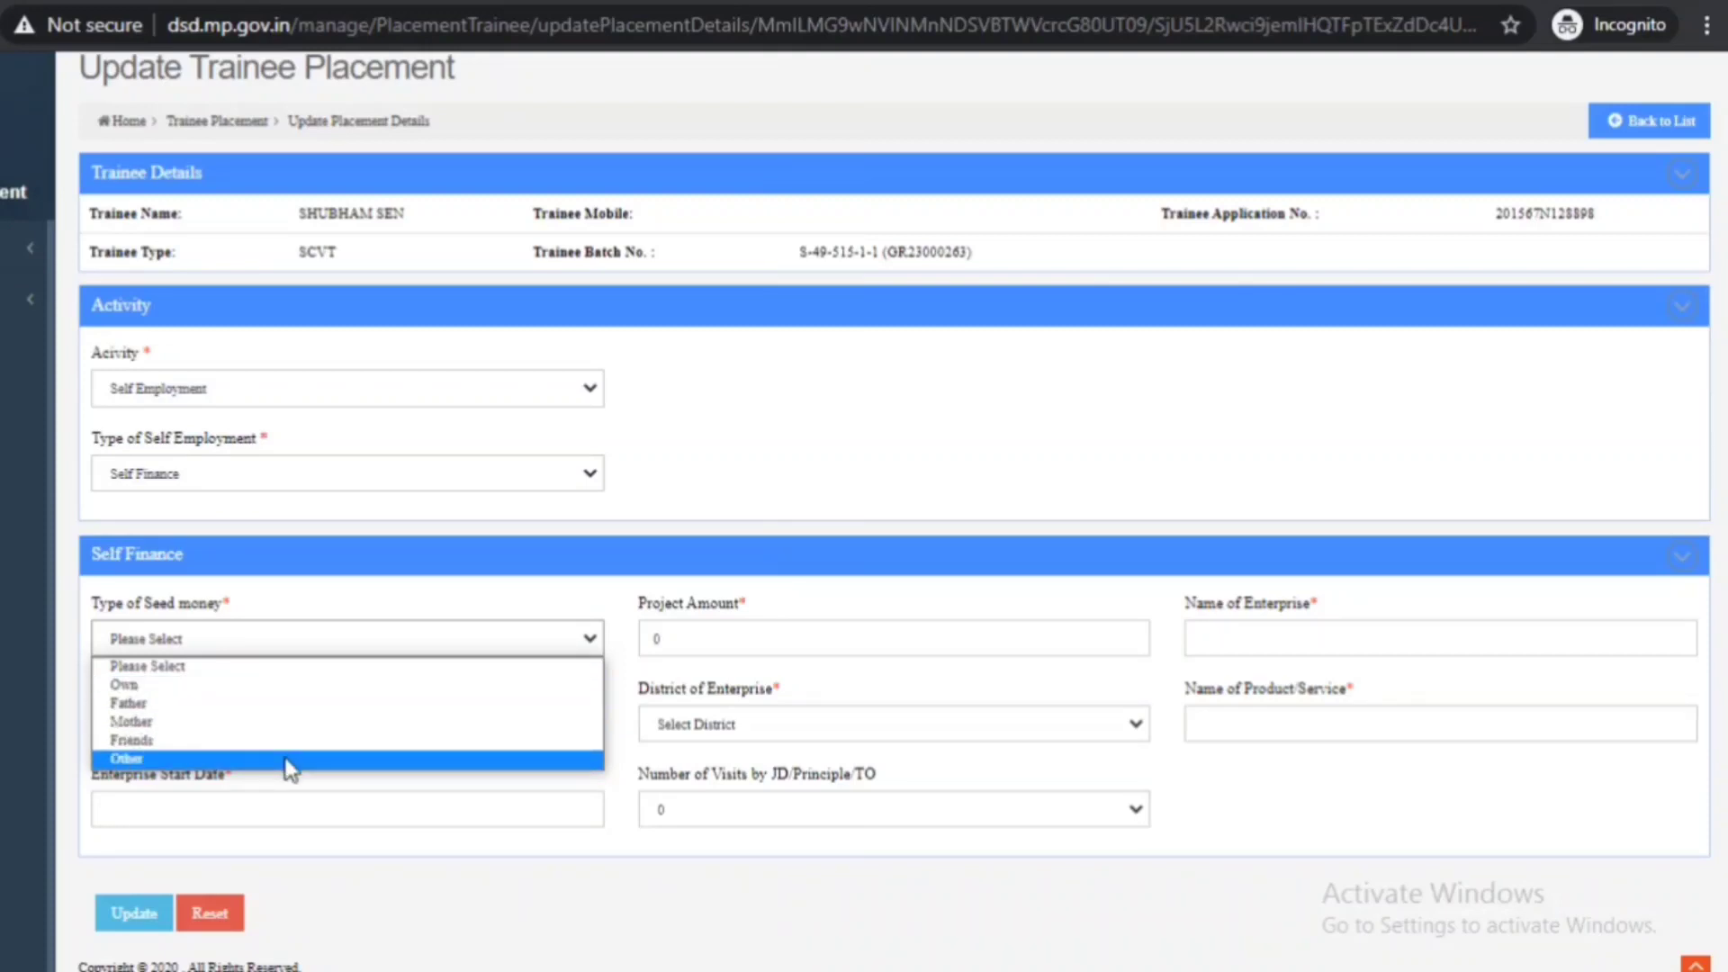
left_click(776, 641)
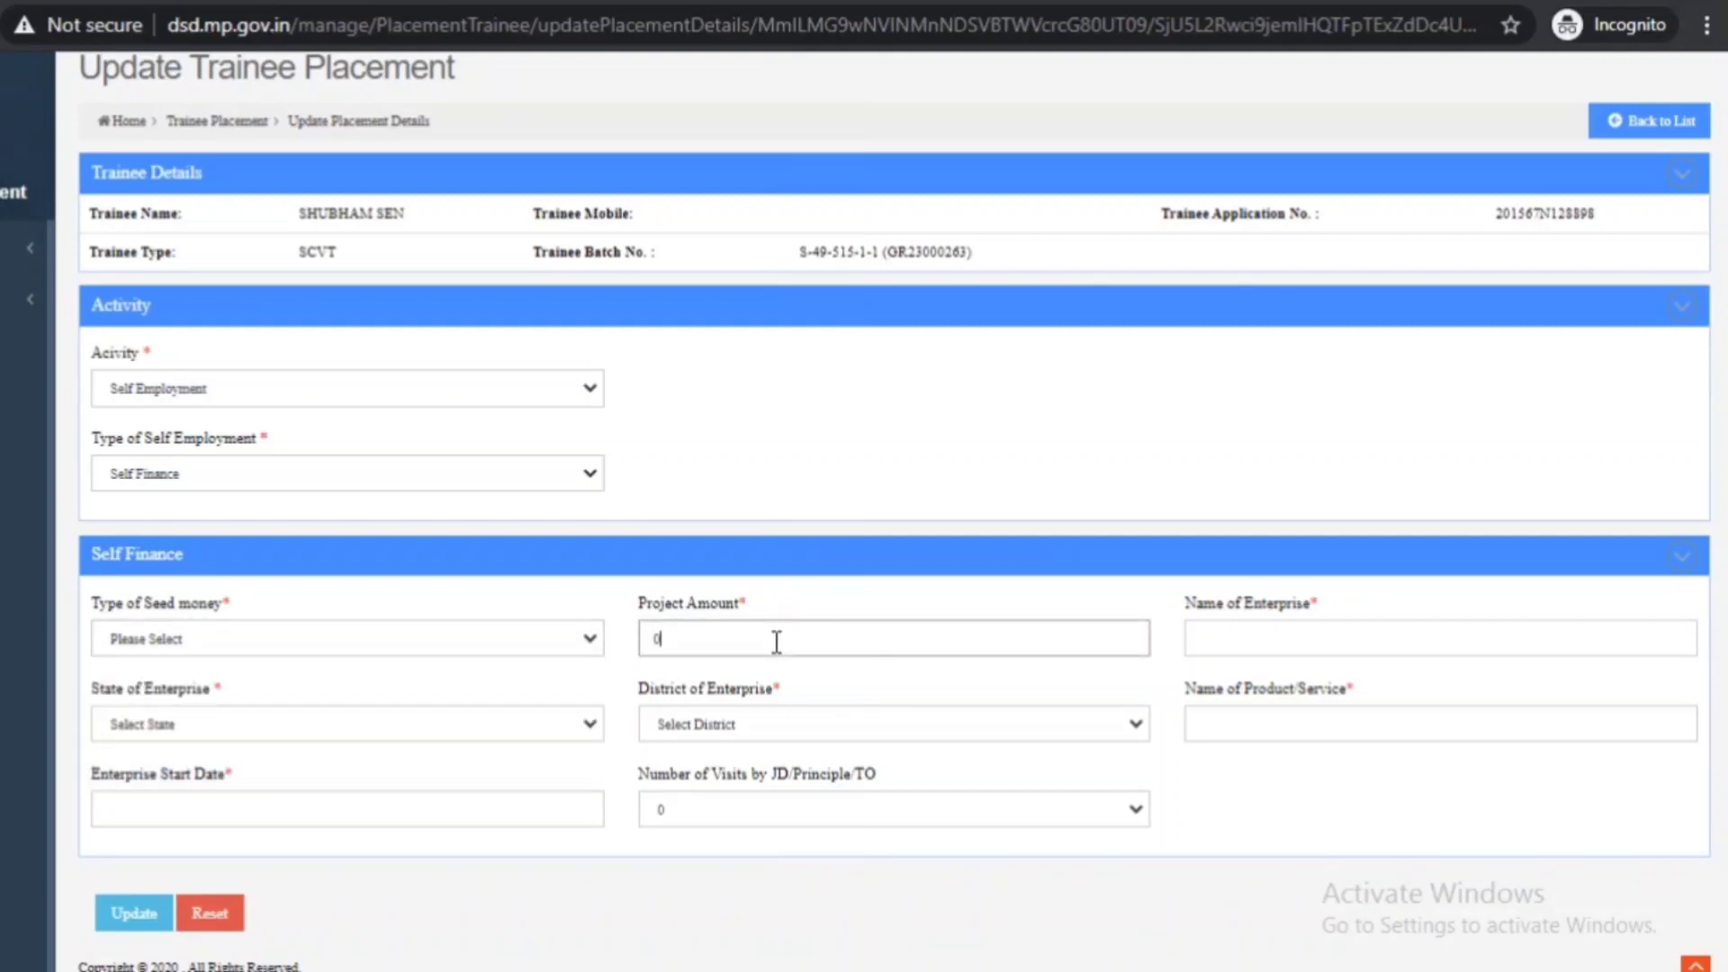
left_click(1376, 644)
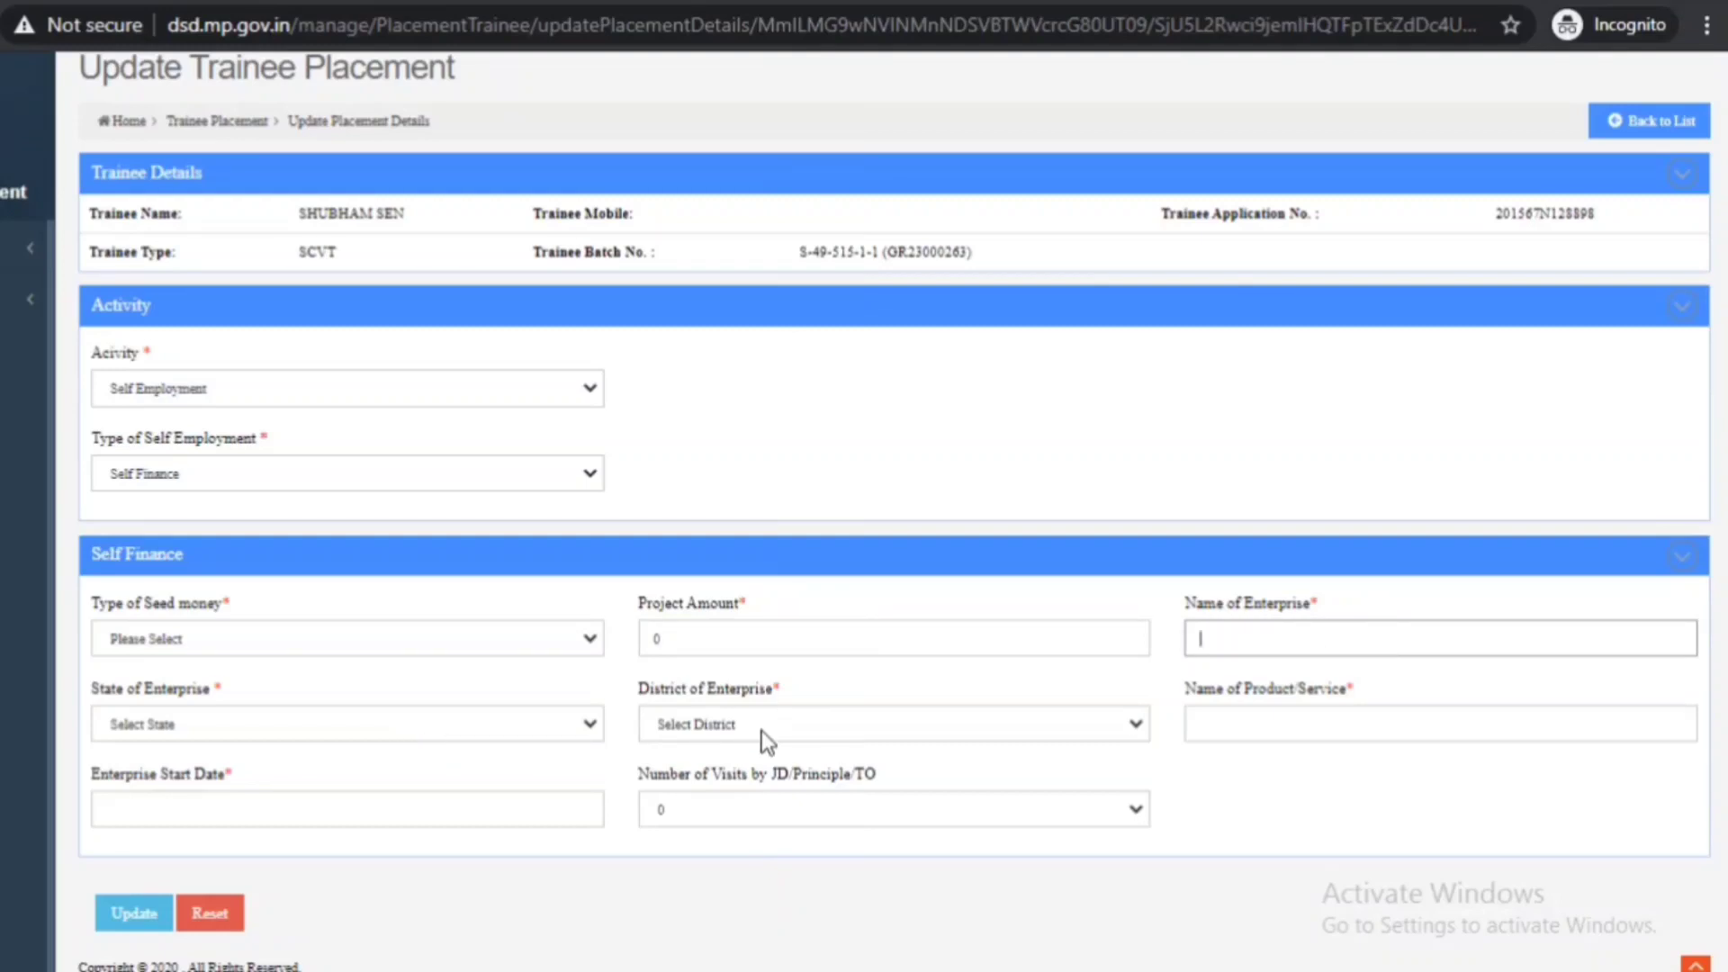
left_click(1257, 720)
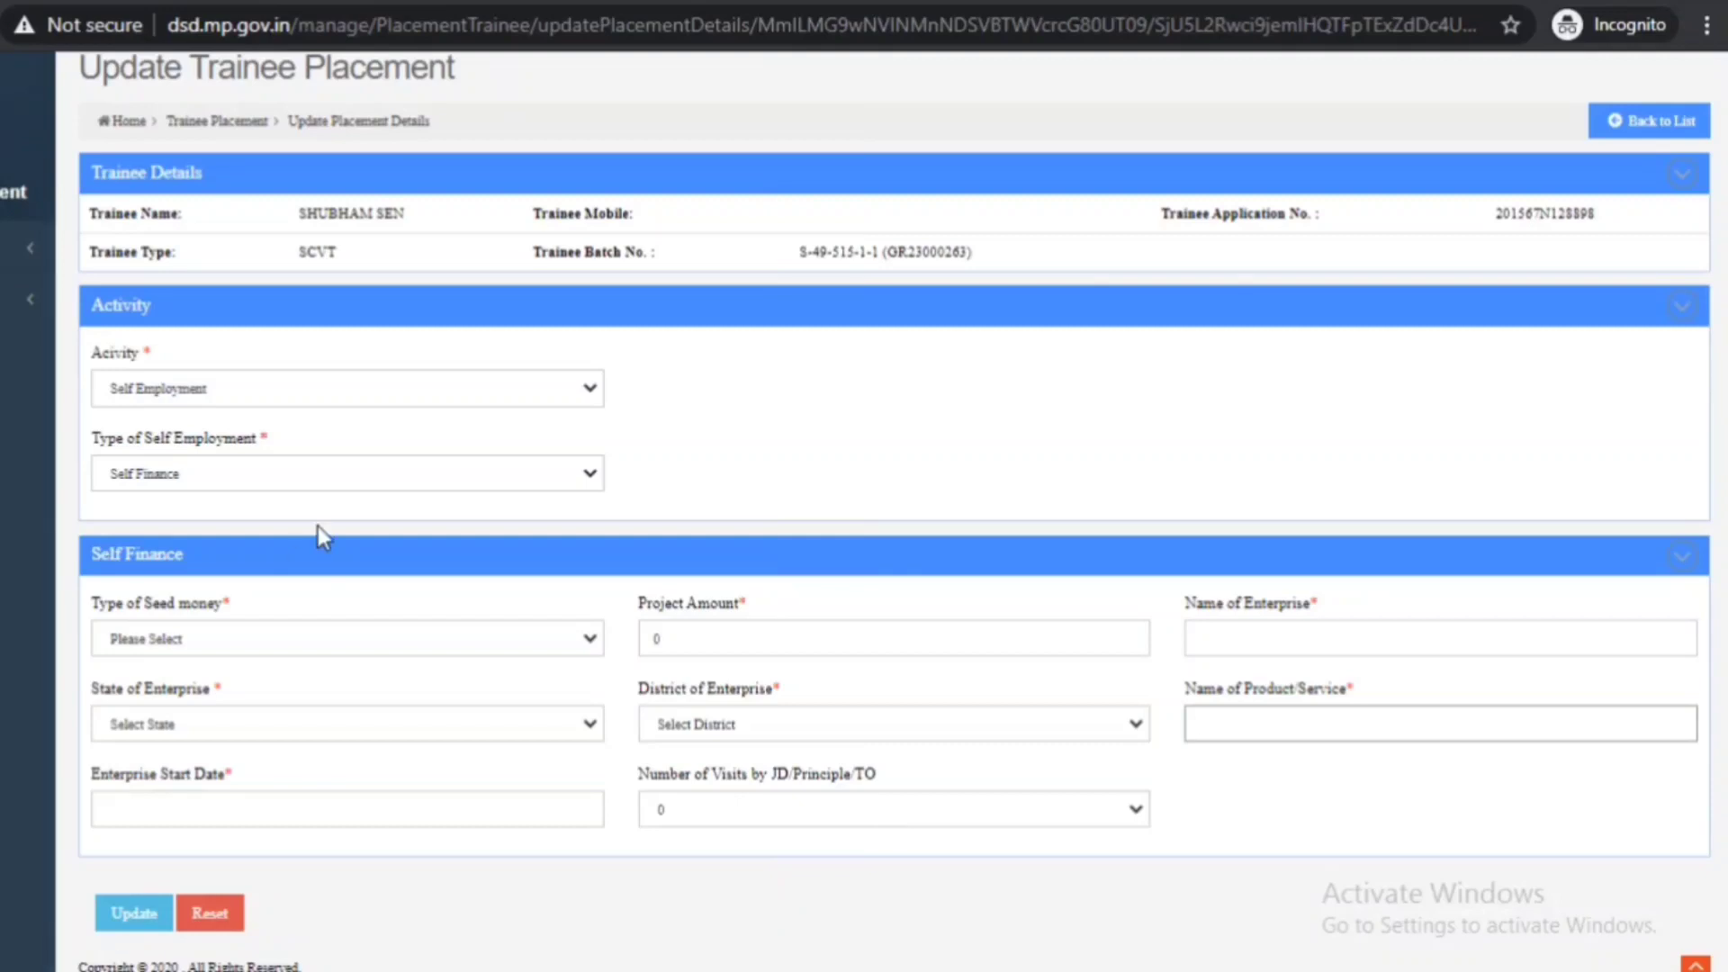
left_click(308, 473)
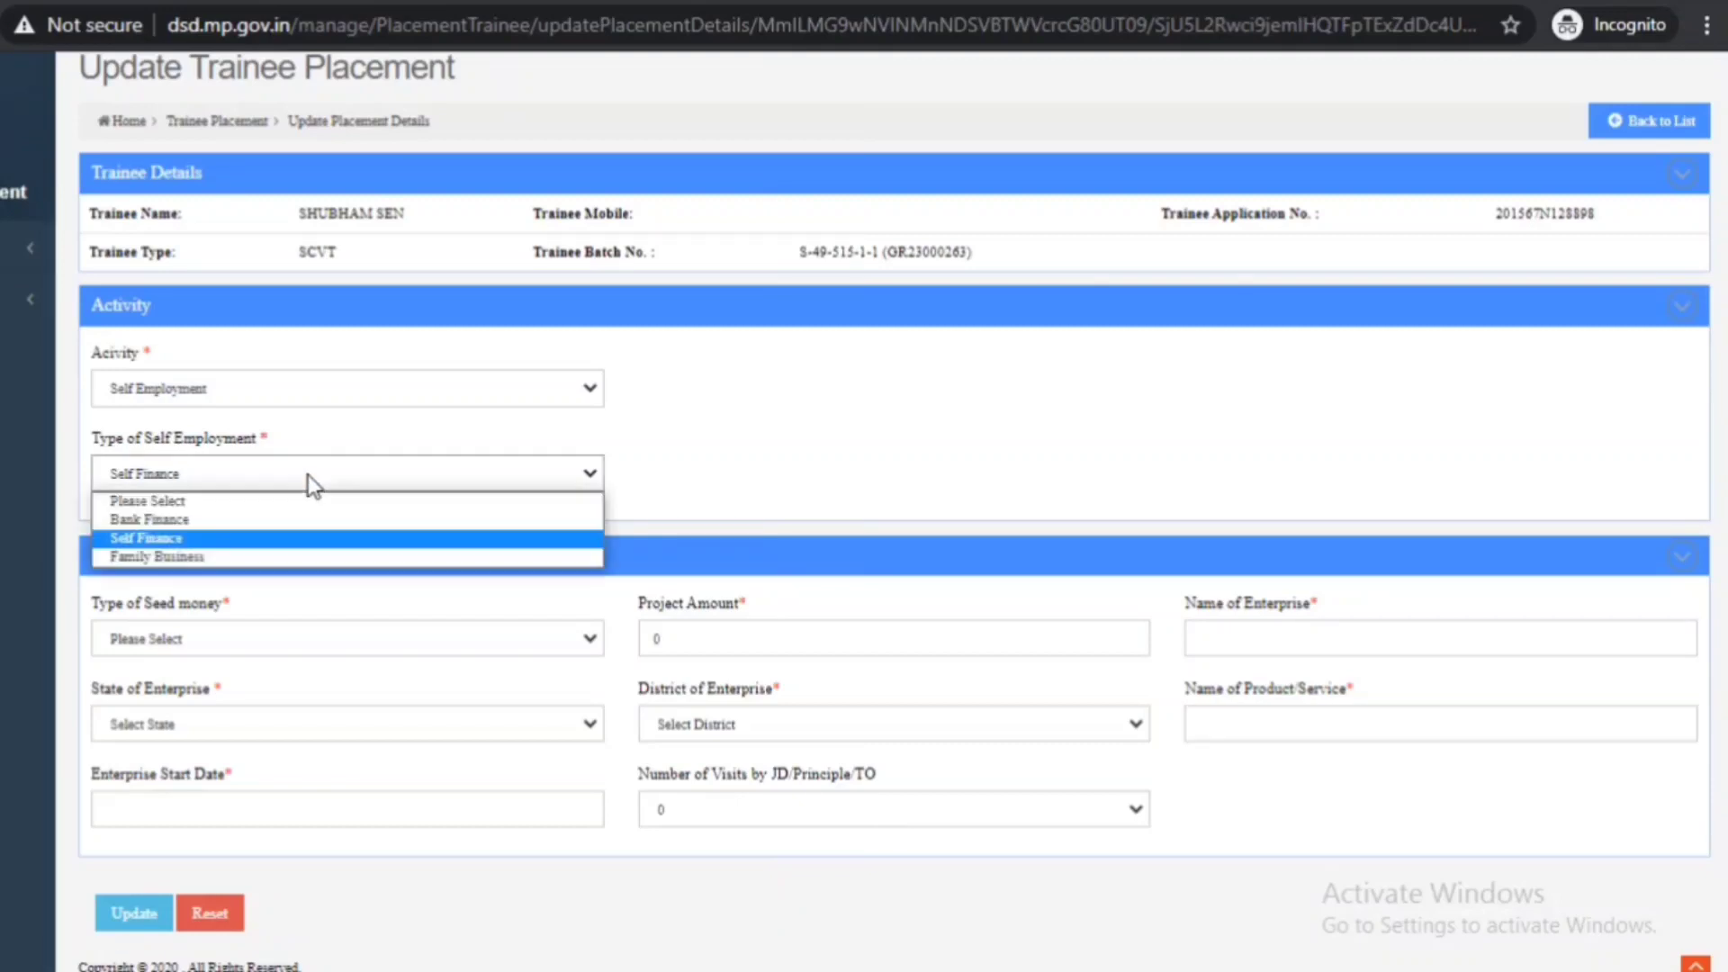
- Choose Family Business as the self-employment type and check the Enterprise Start Date calendar without picking a date
left_click(264, 558)
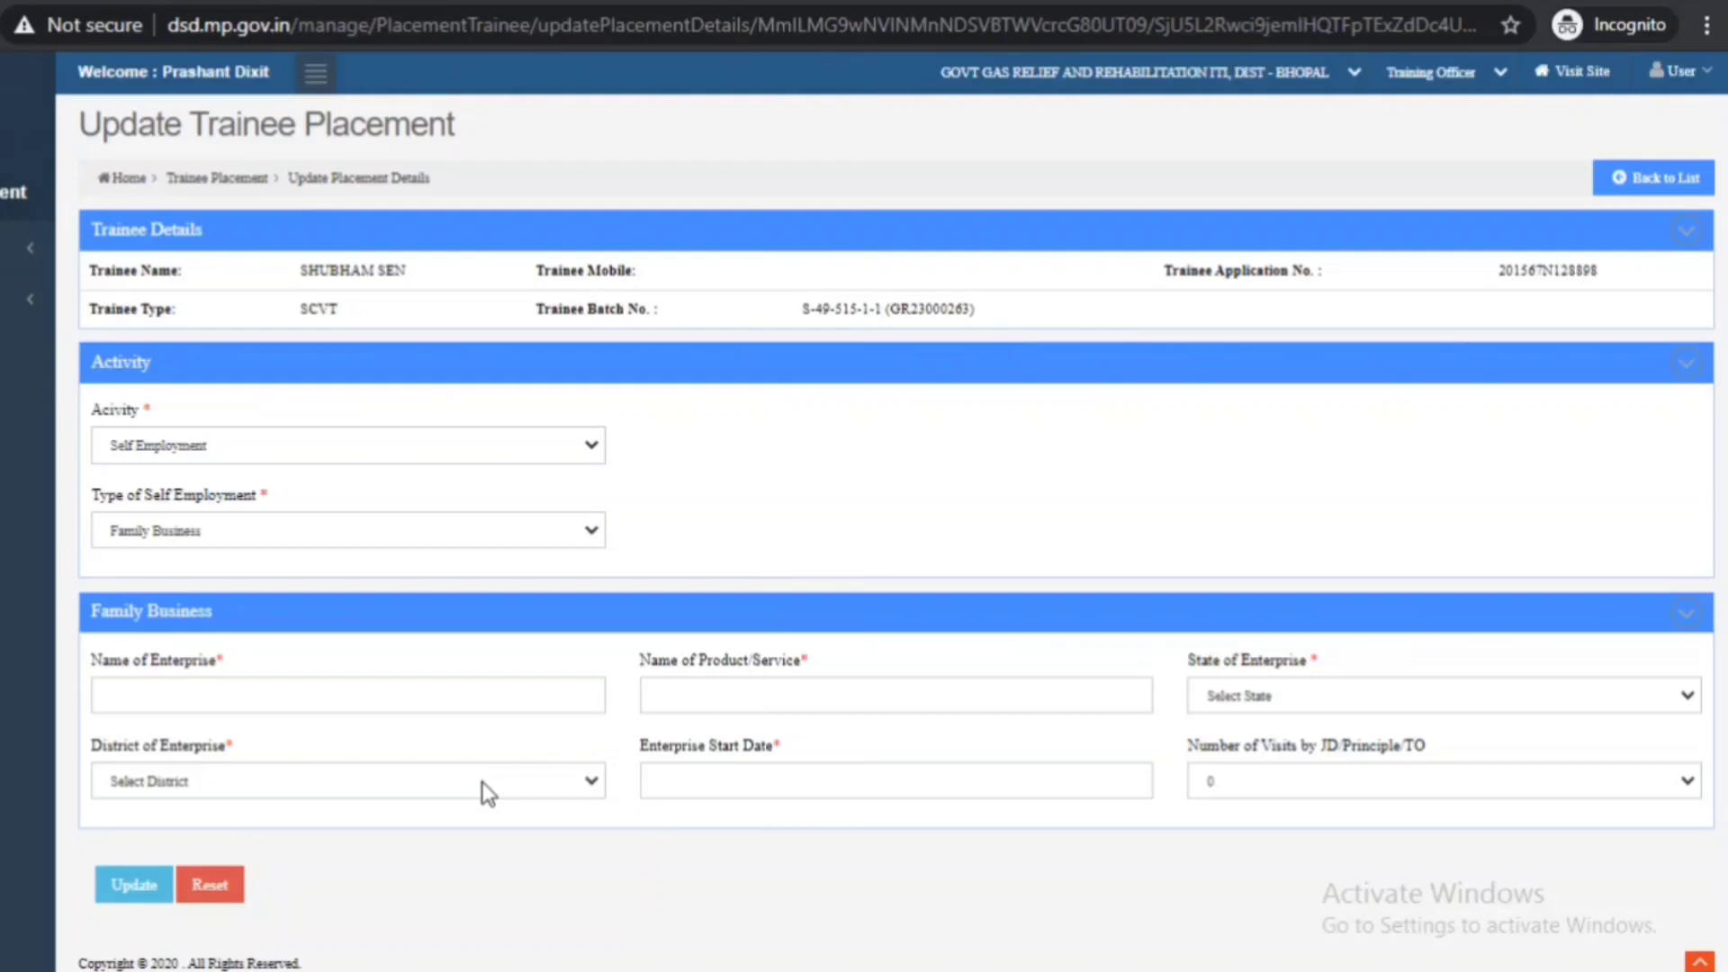
left_click(732, 791)
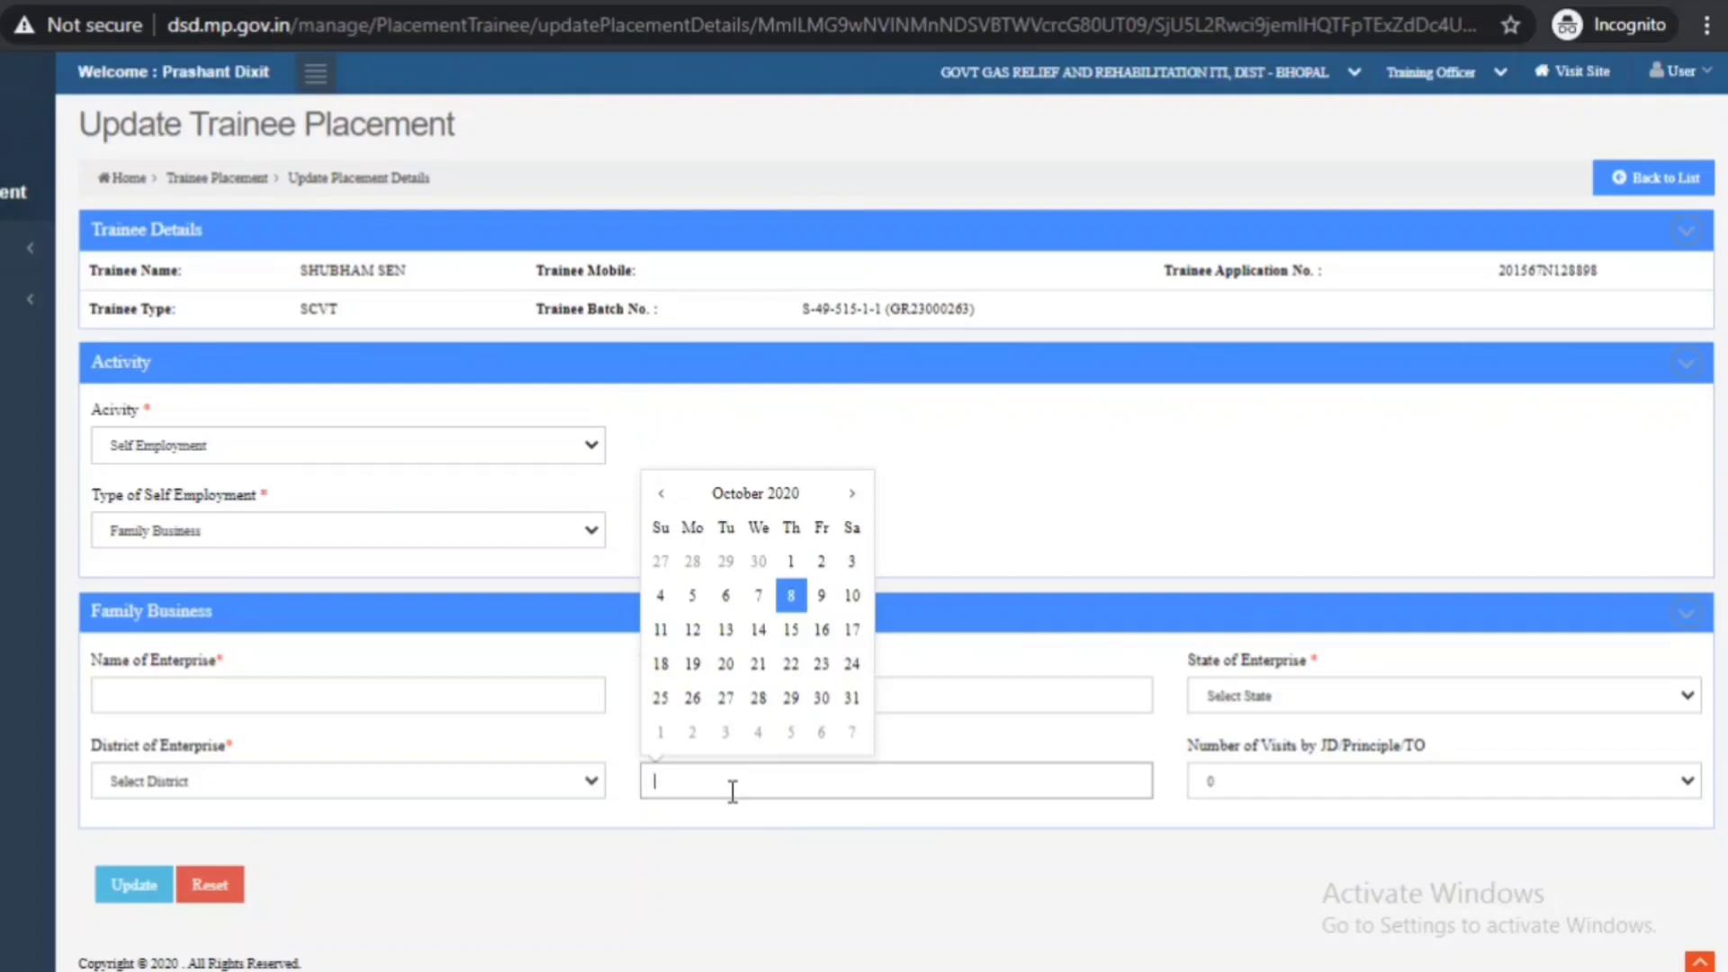
left_click(1062, 861)
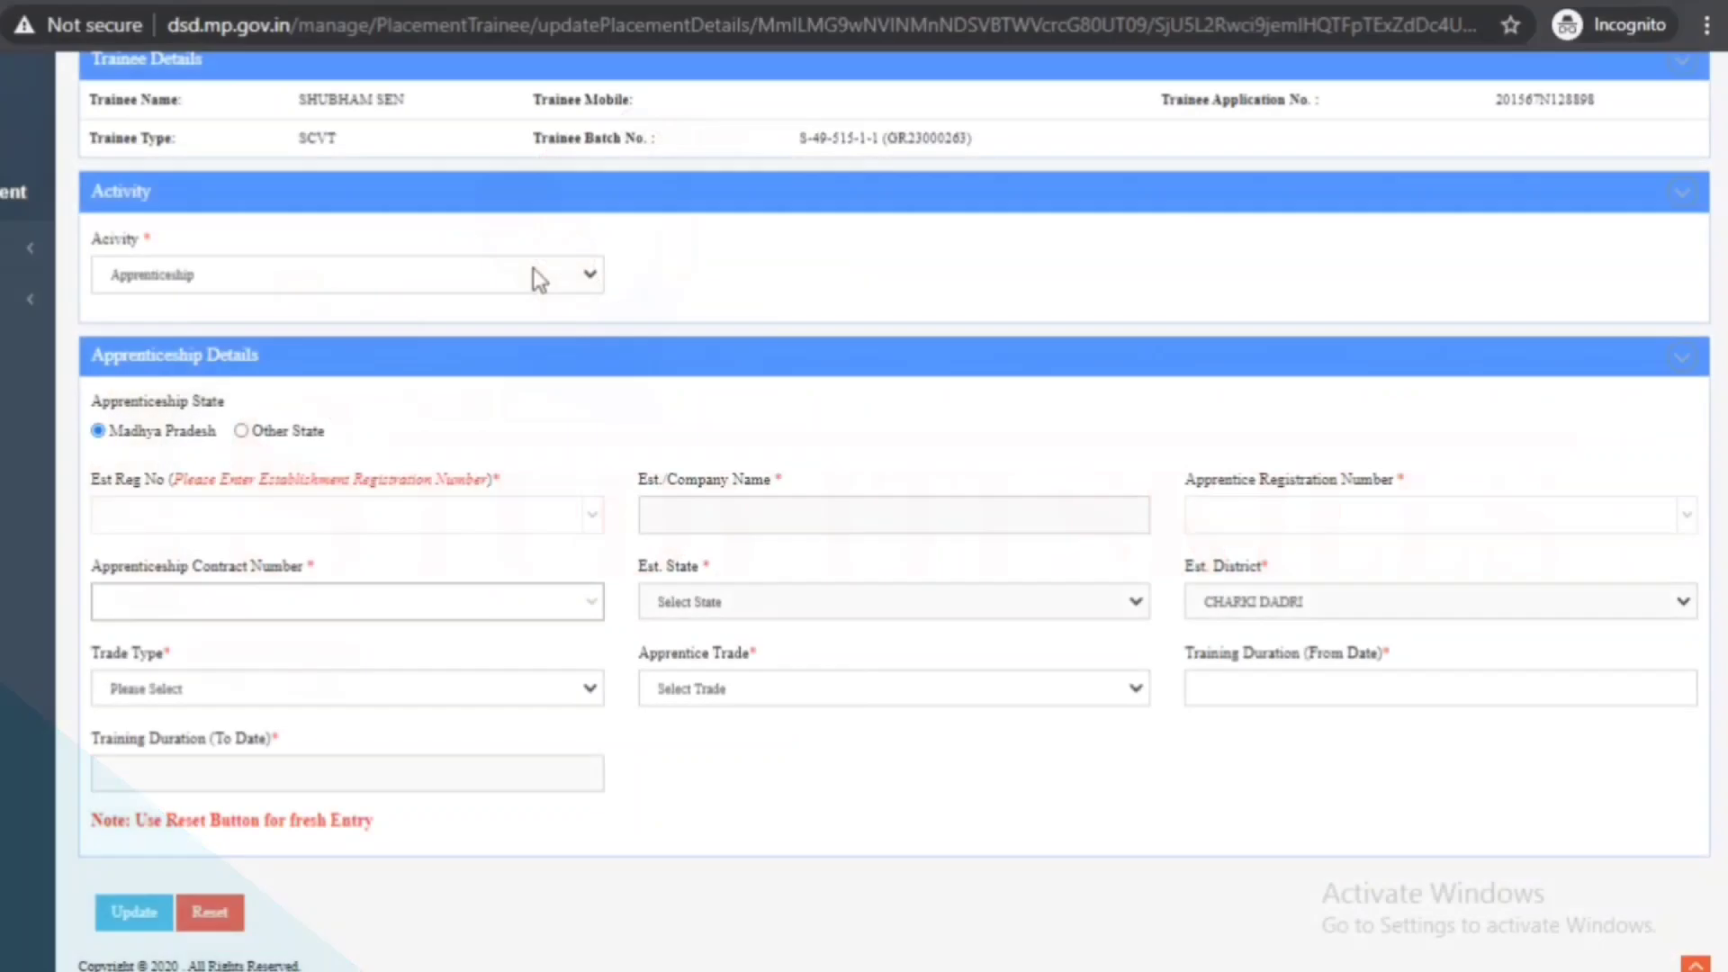
- Set the activity to Apprenticeship with Ordnance Factory Katni, Katni district and Tool and Die Maker trade
left_click(532, 270)
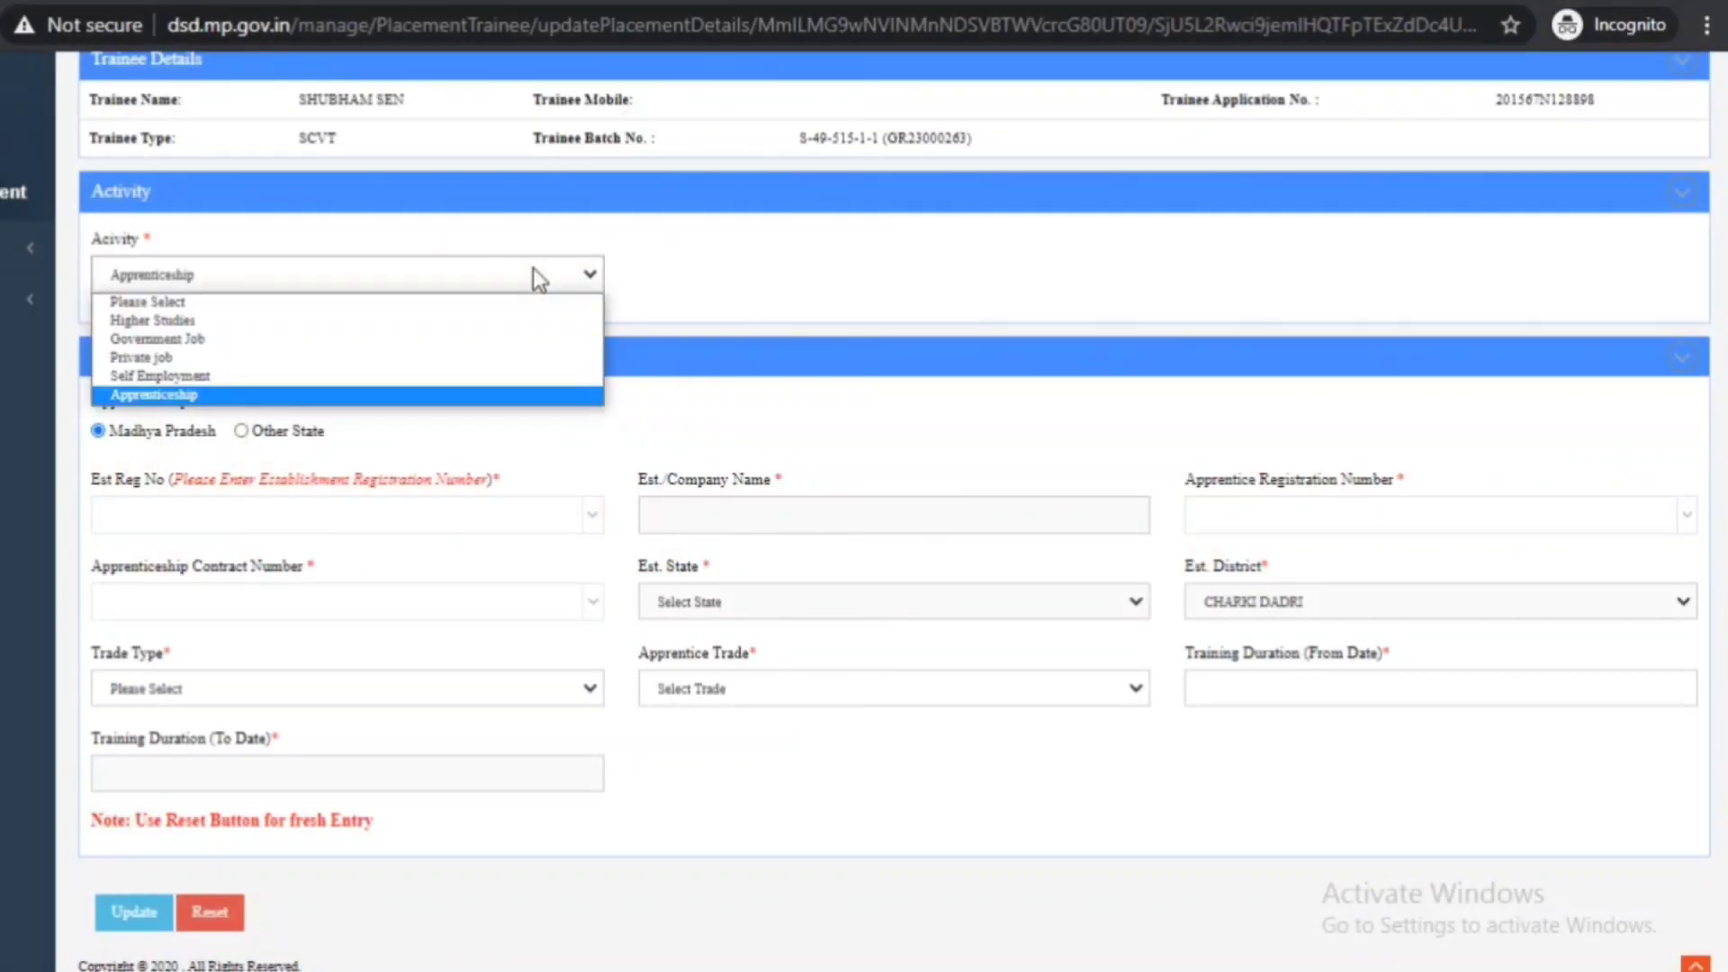
left_click(412, 394)
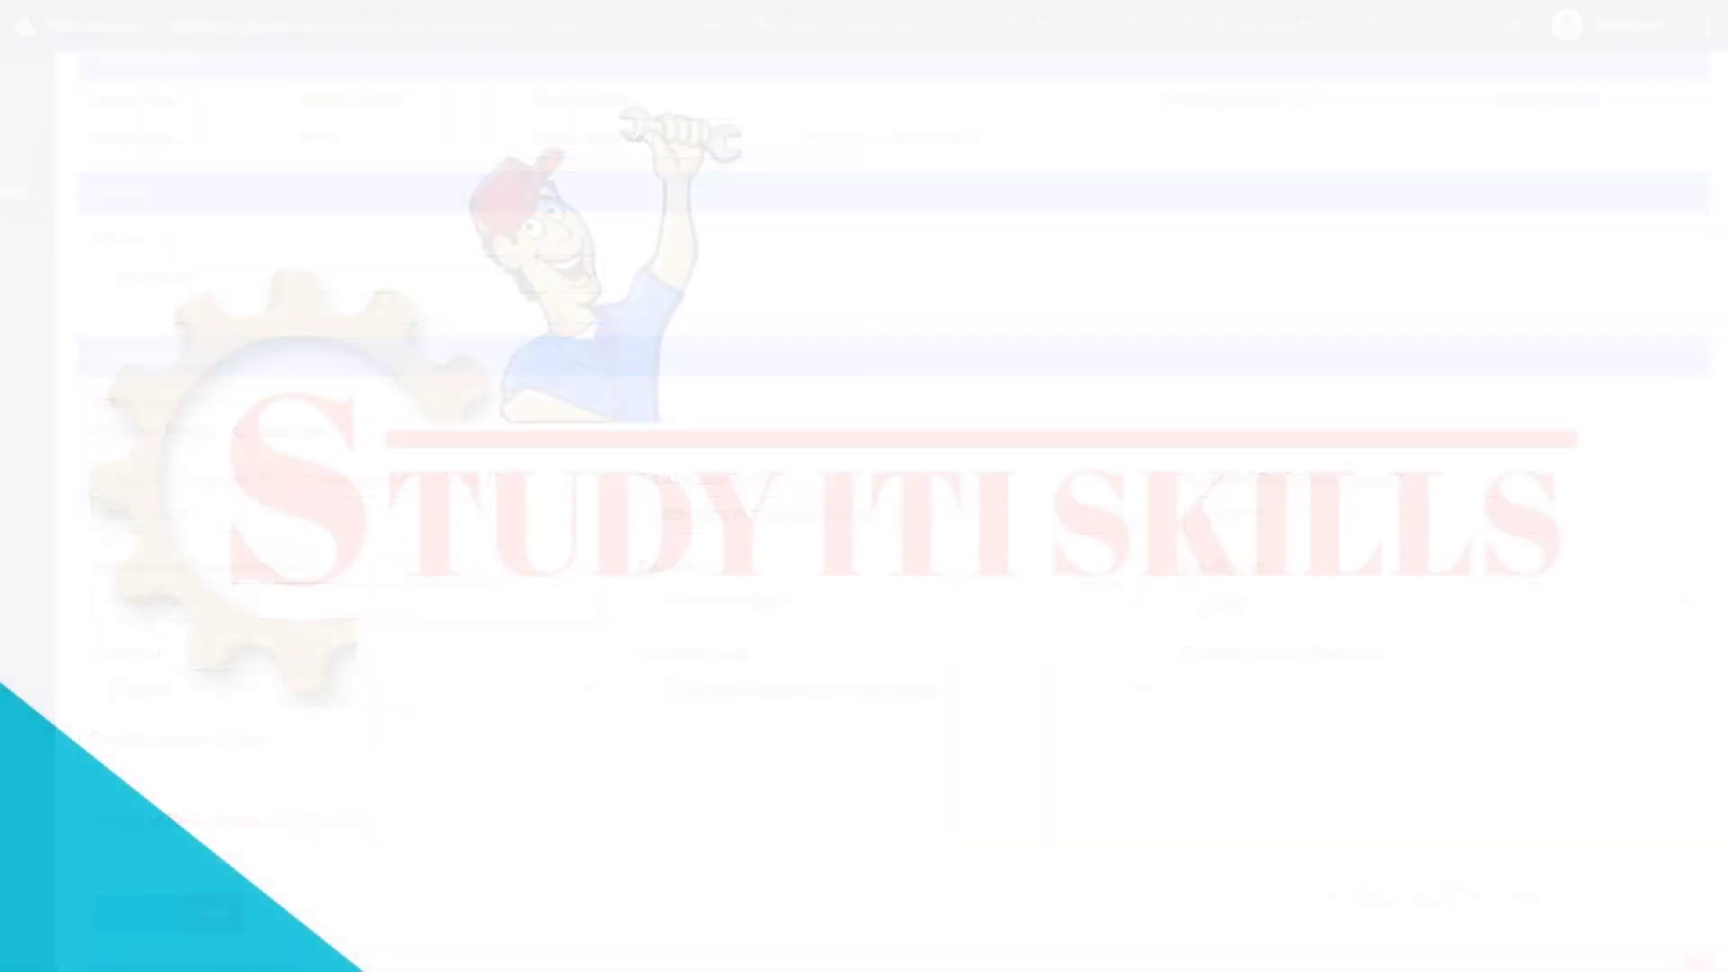
left_click(856, 772)
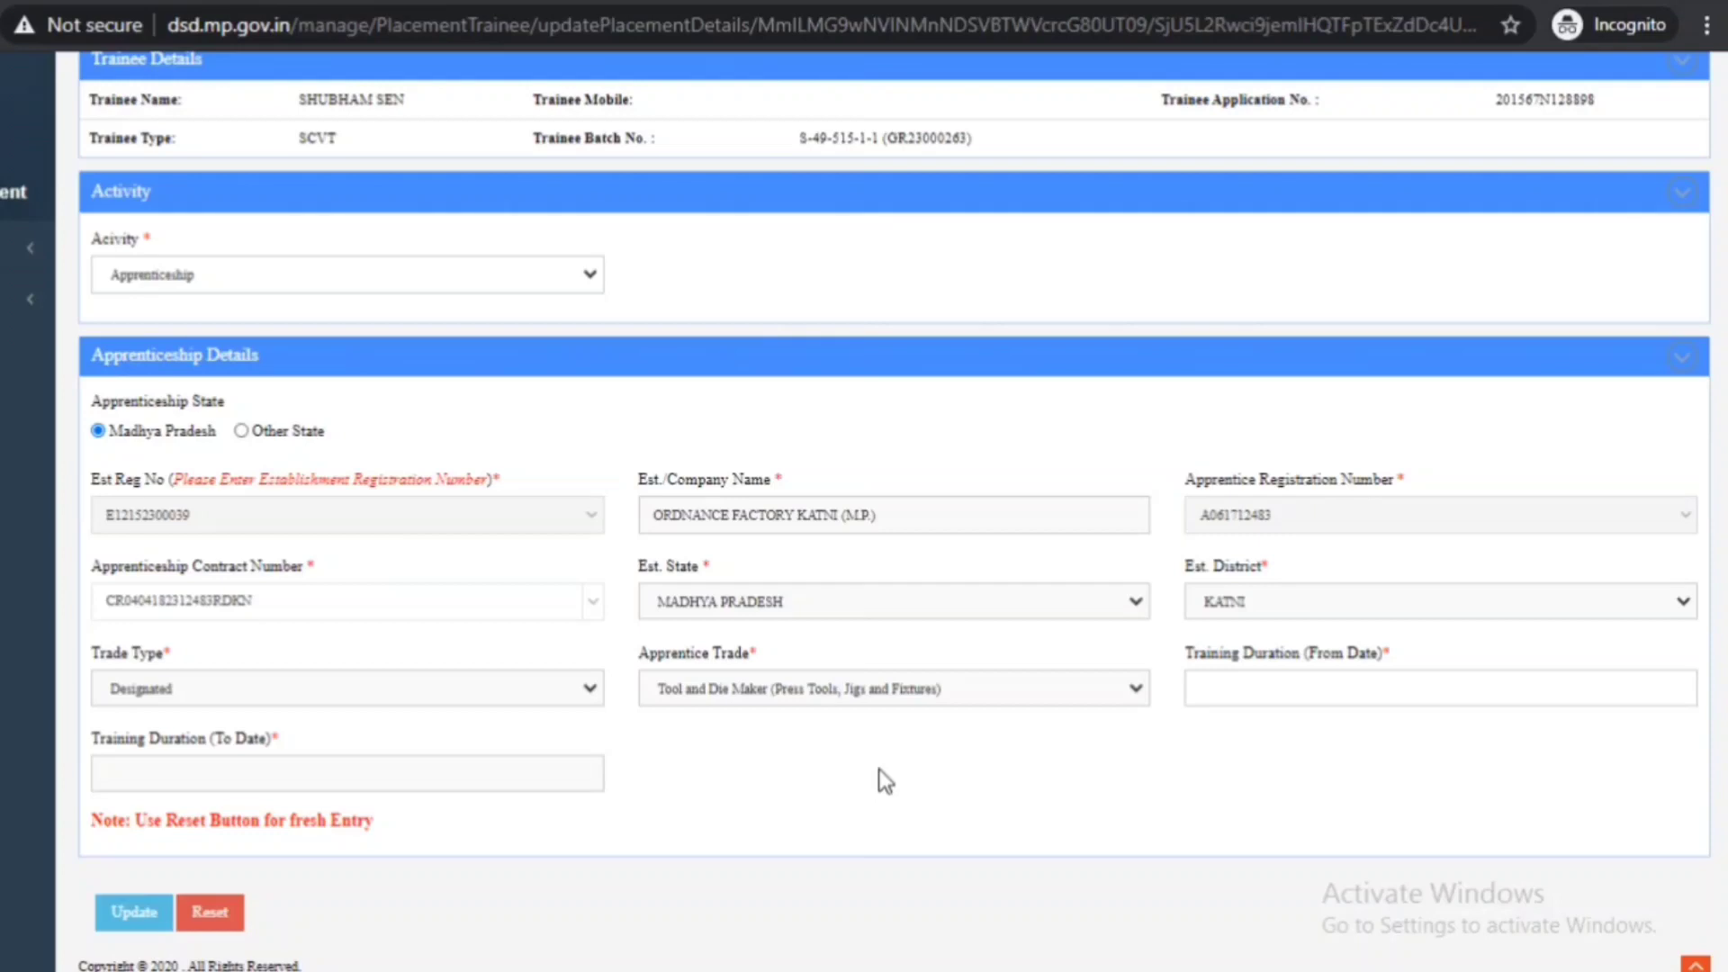
- Set the Training Duration From Date to 1 August 2018
left_click(1329, 698)
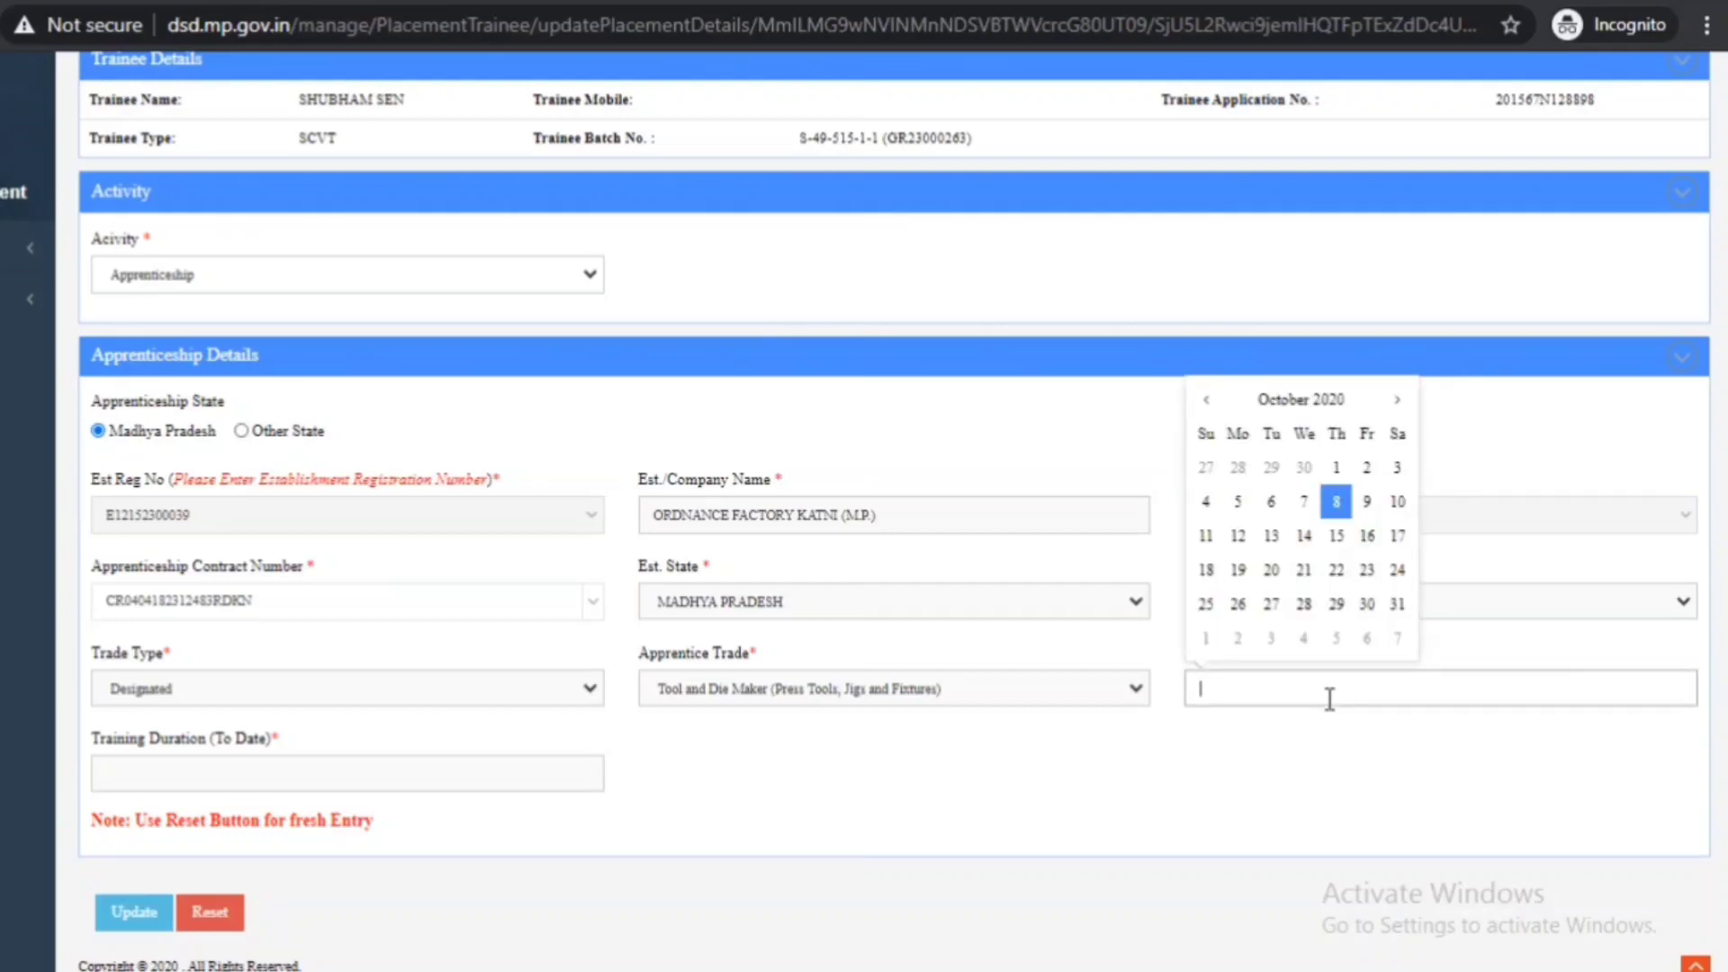
left_click(1204, 400)
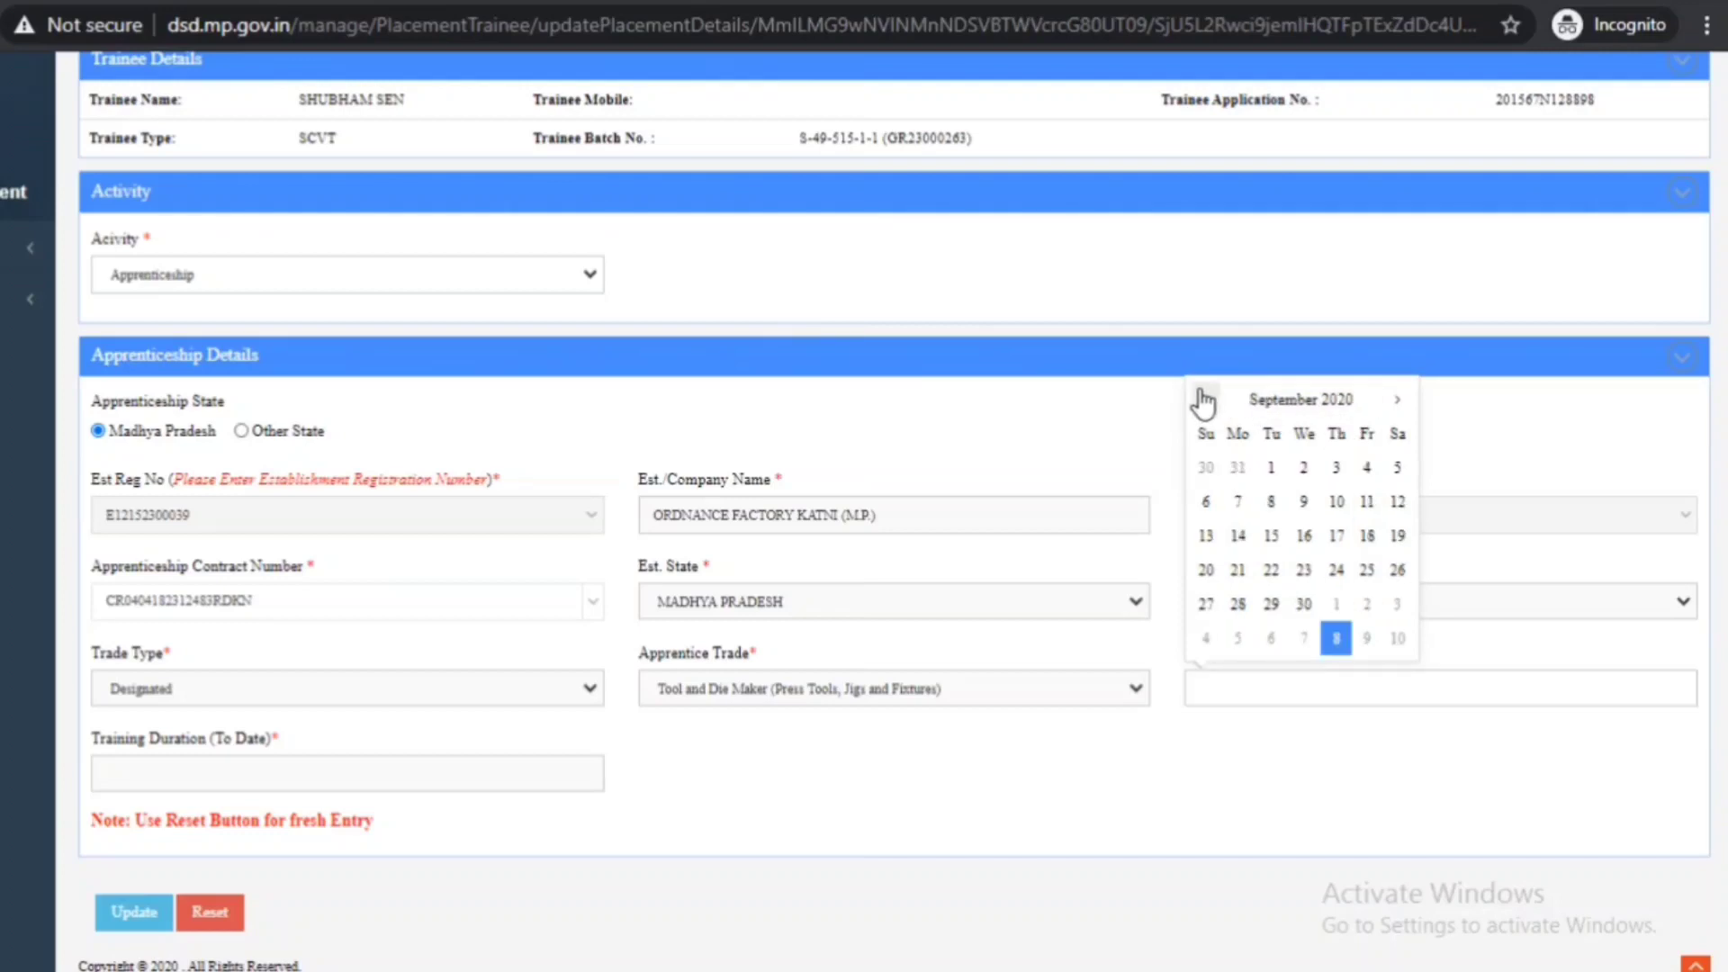
left_click(1206, 399)
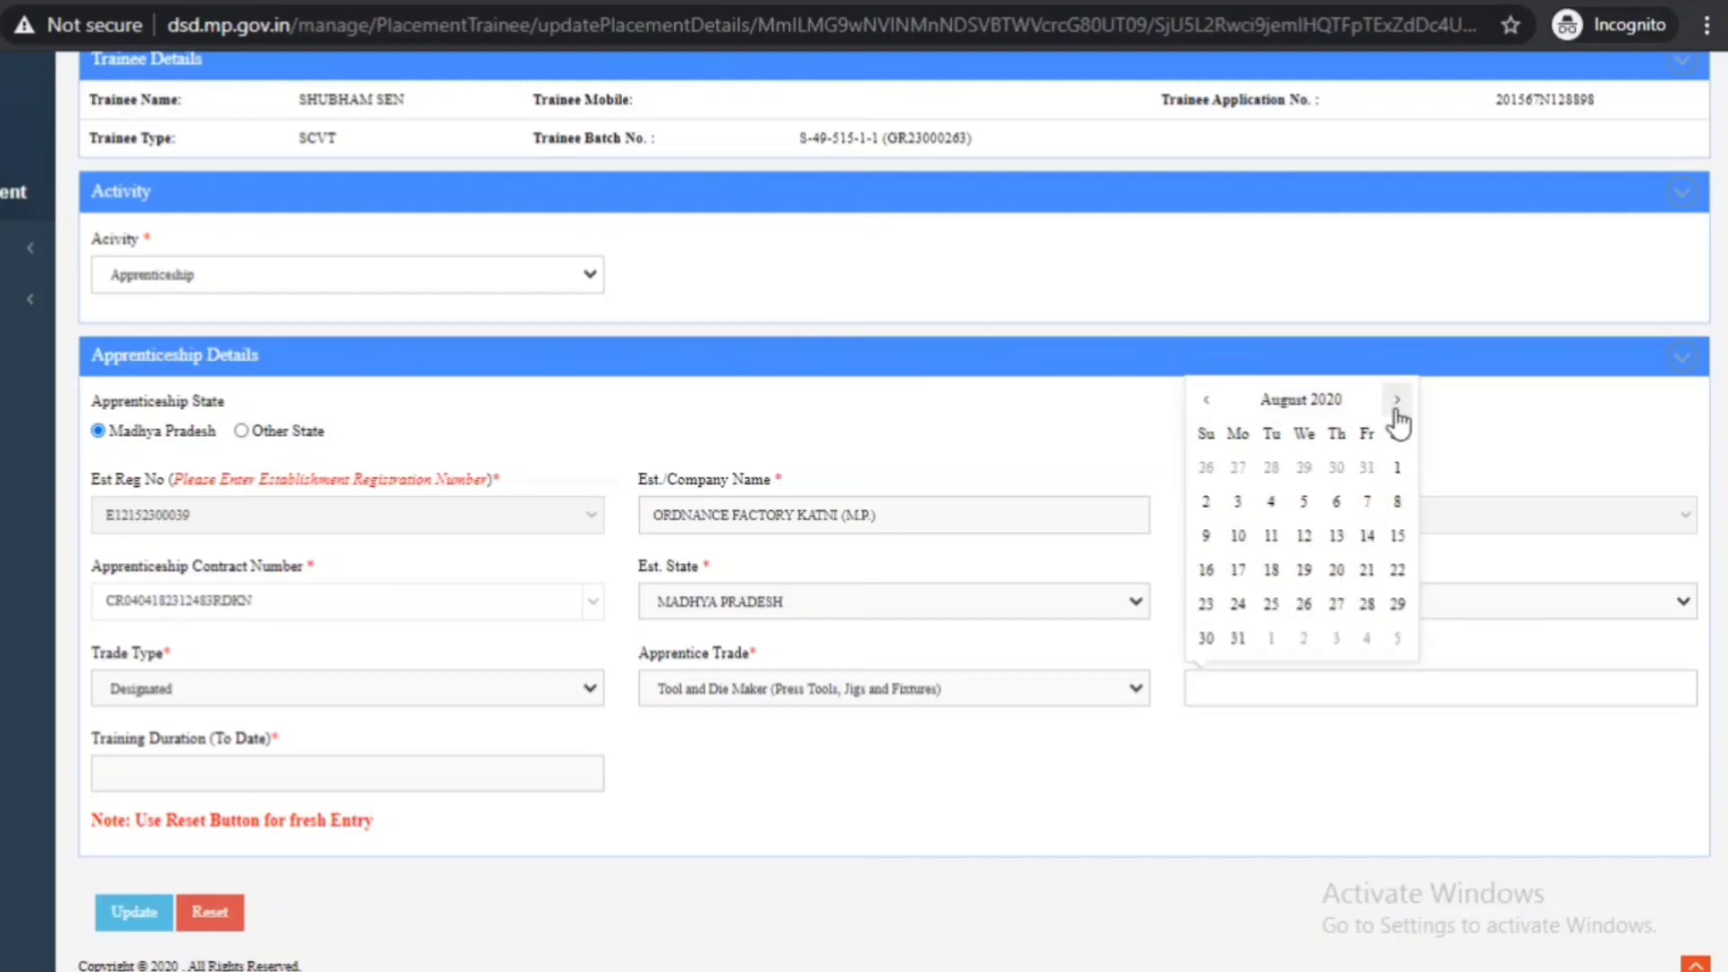
left_click(1339, 407)
left_click(1204, 401)
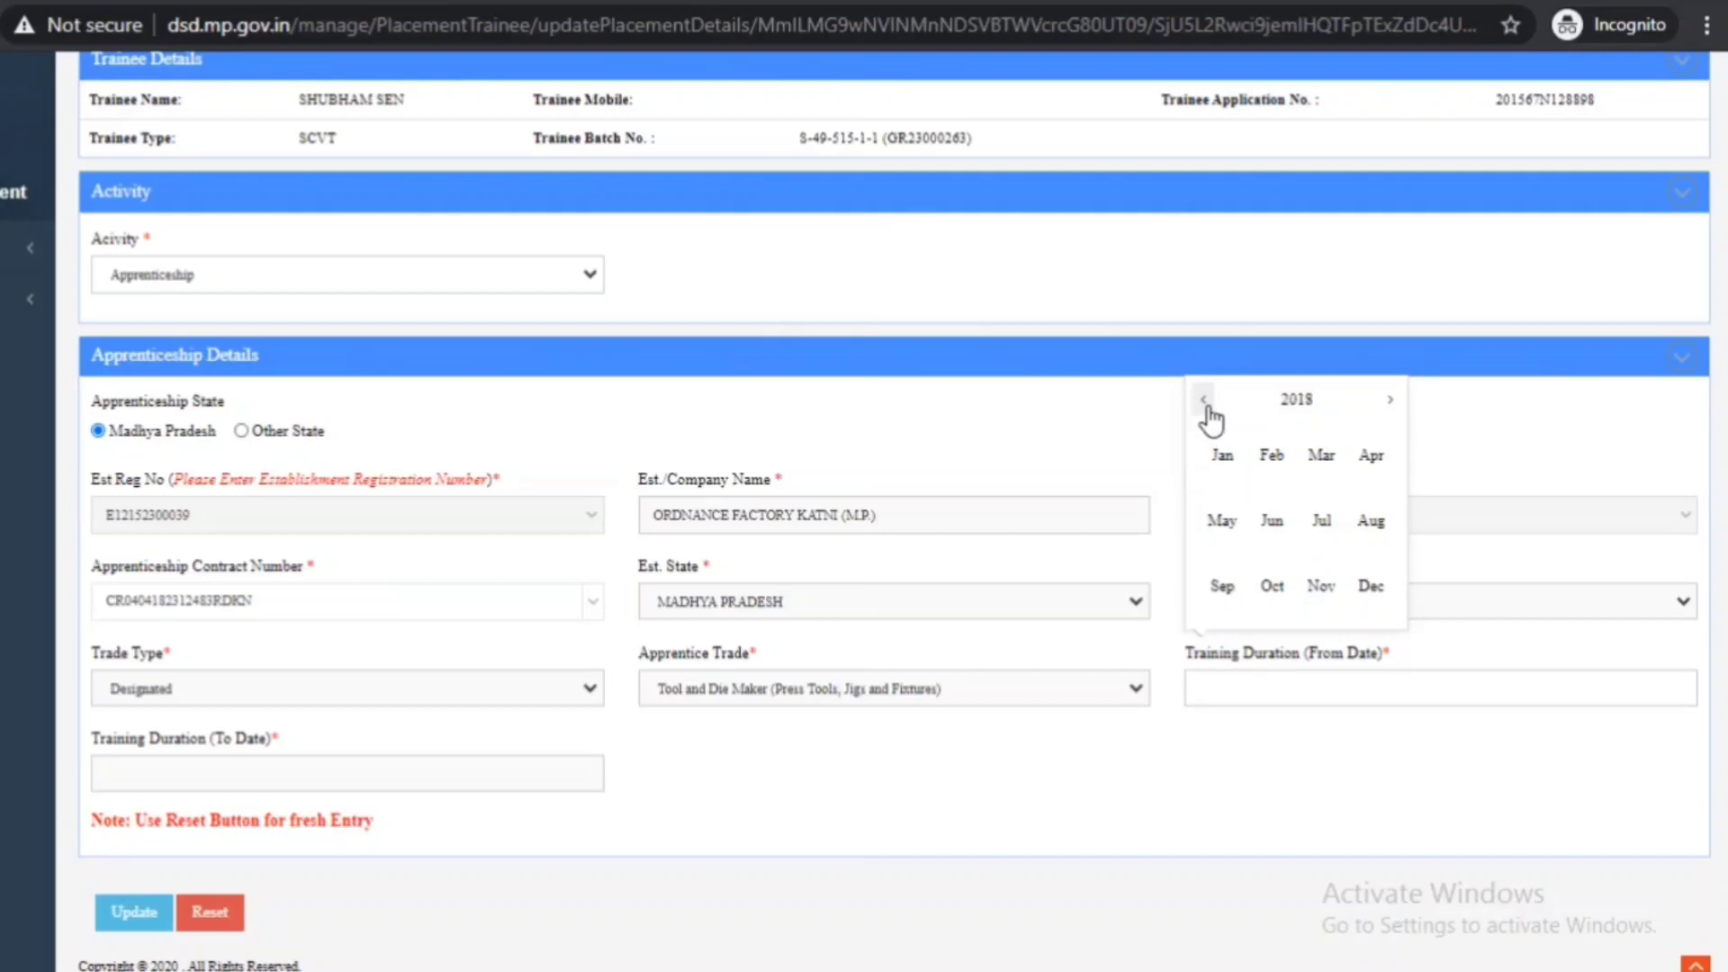
left_click(1377, 526)
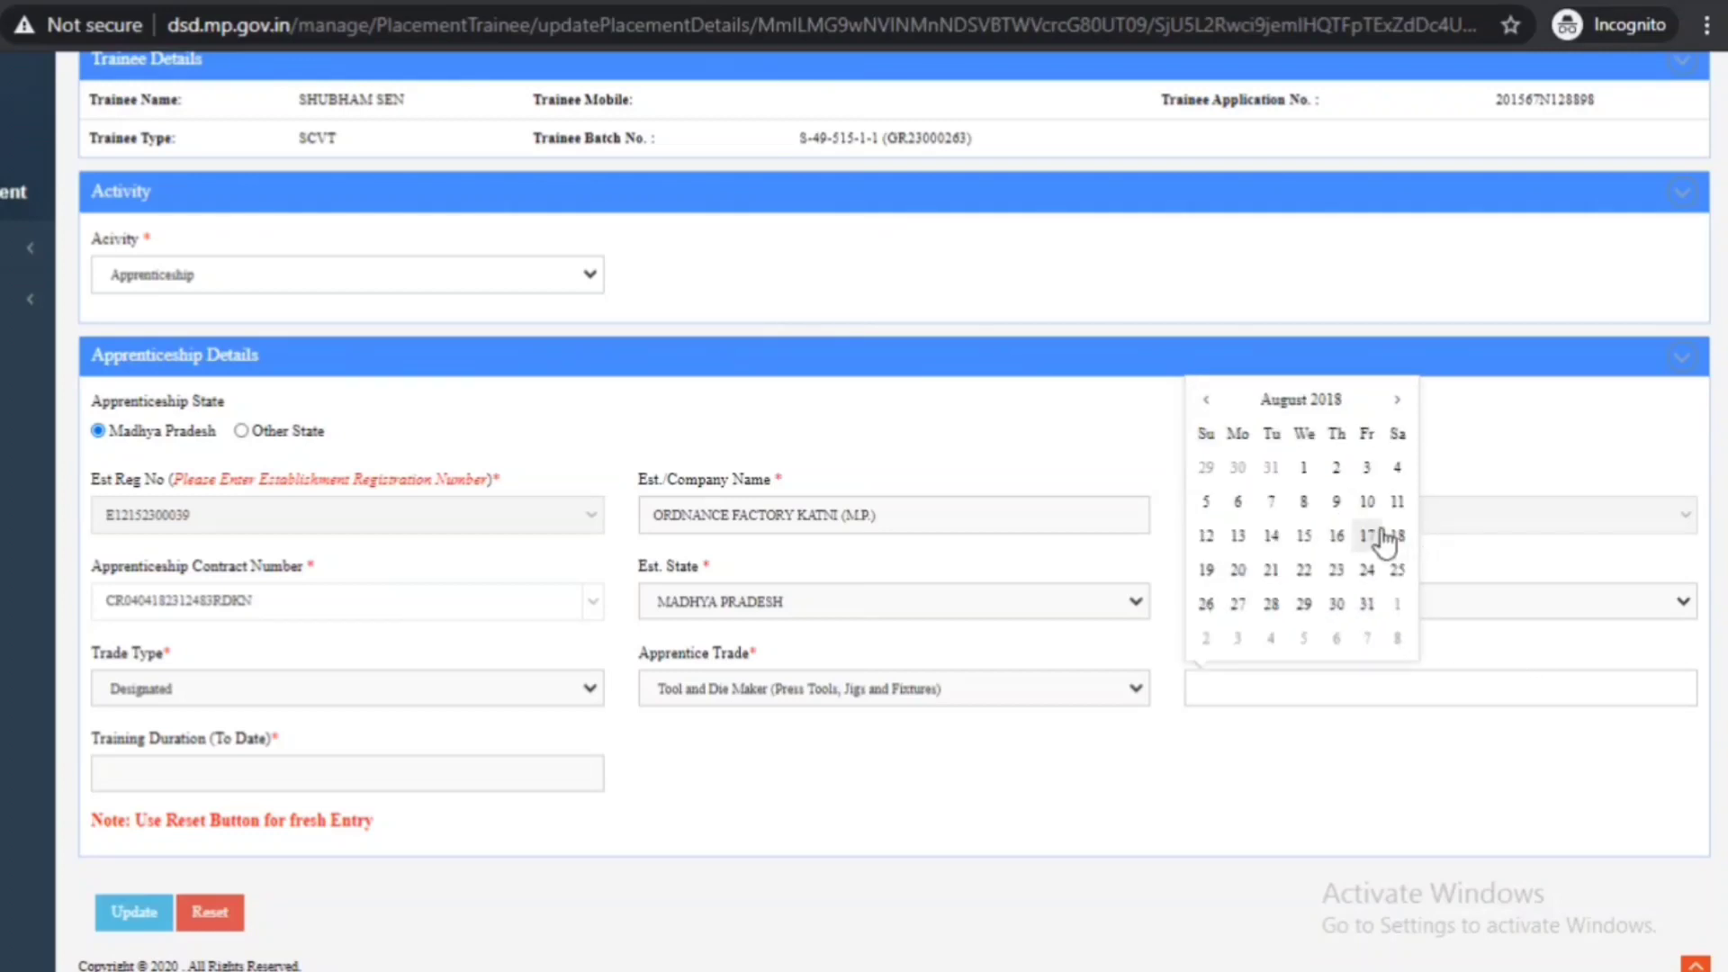
left_click(1306, 468)
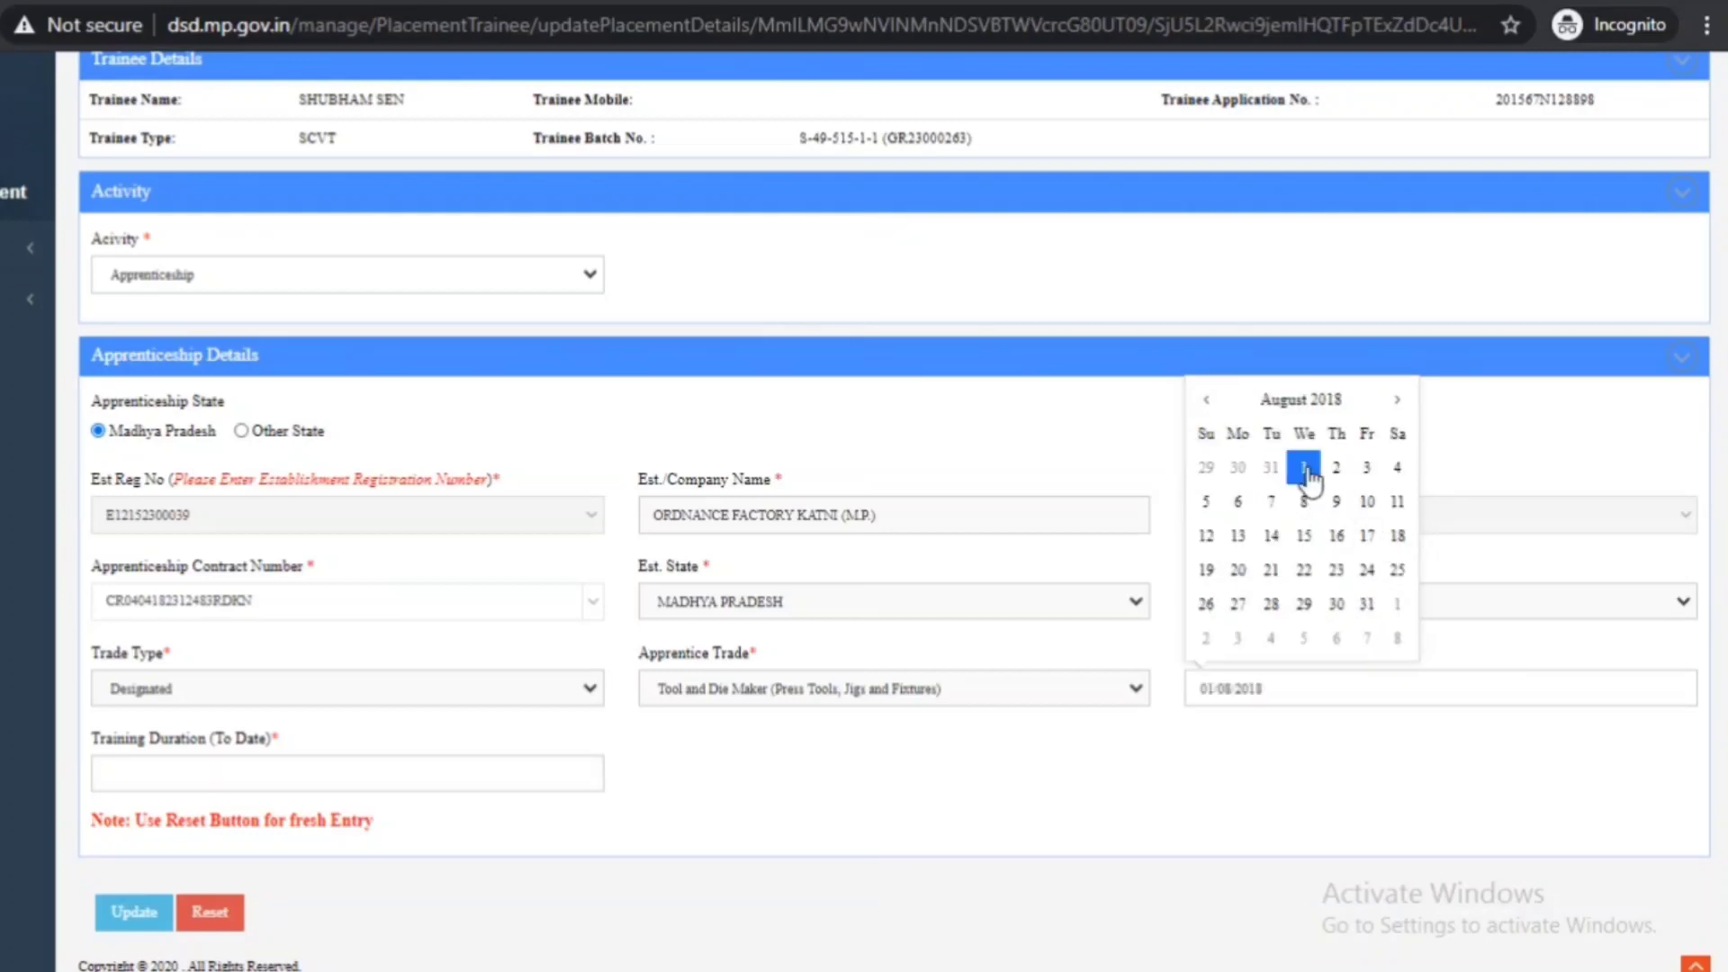
left_click(1174, 781)
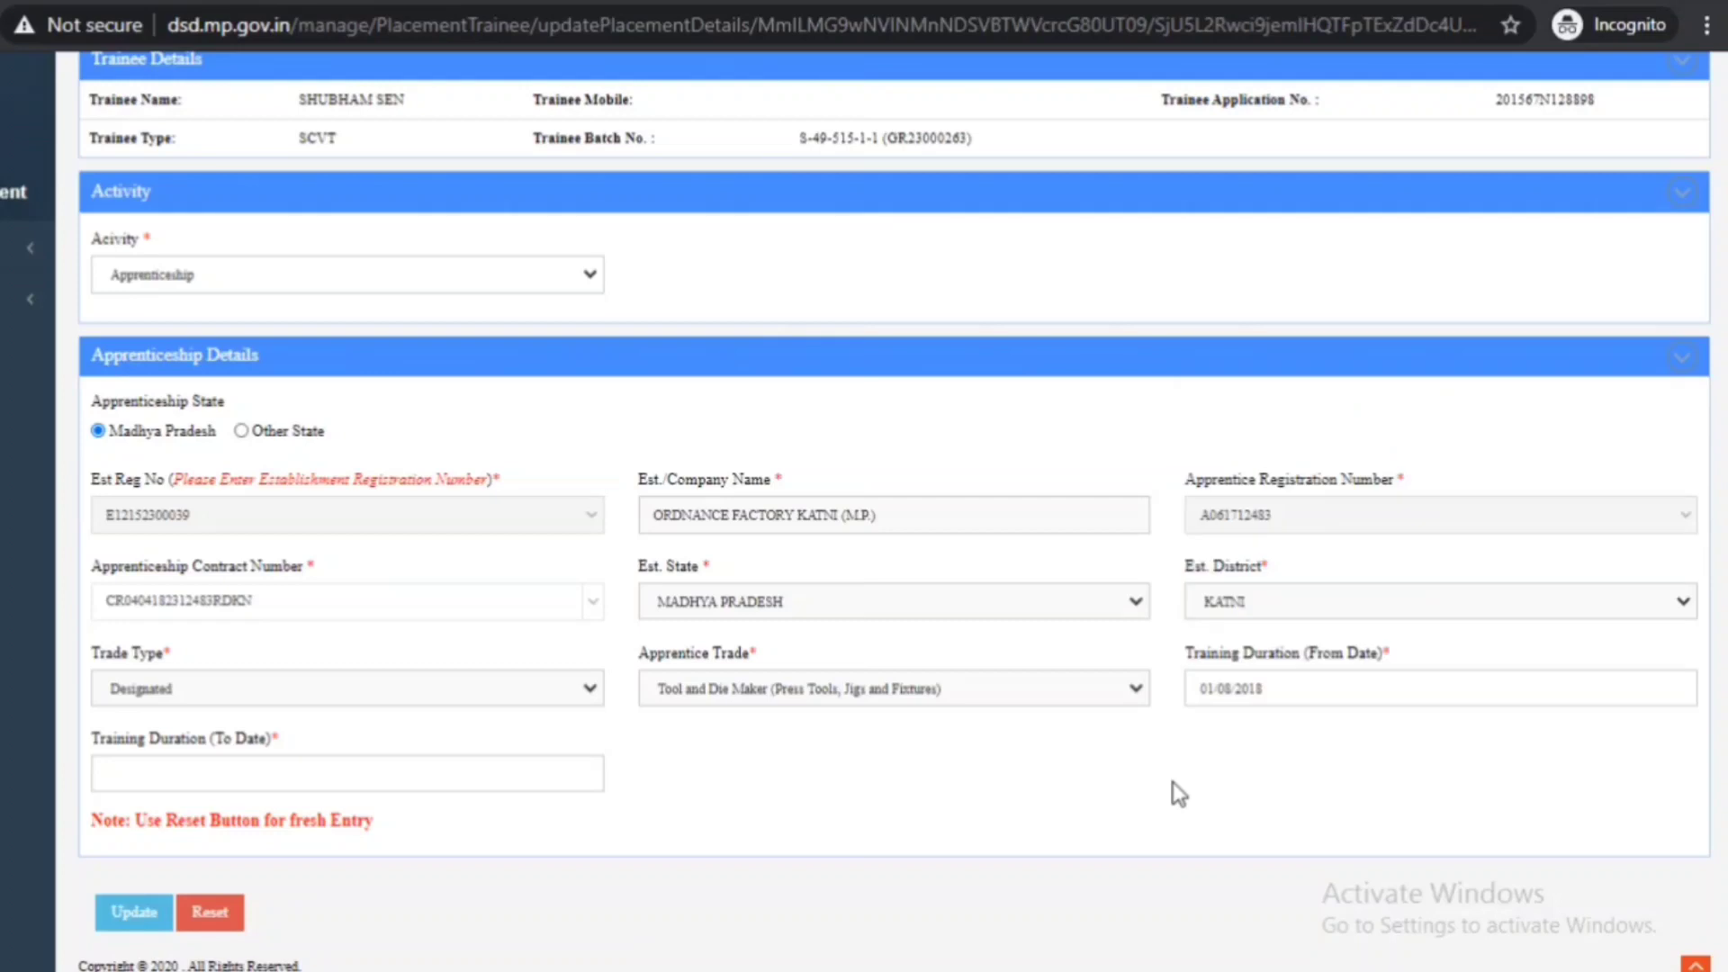
- Set the Training Duration To Date to 30 July 2019
left_click(469, 771)
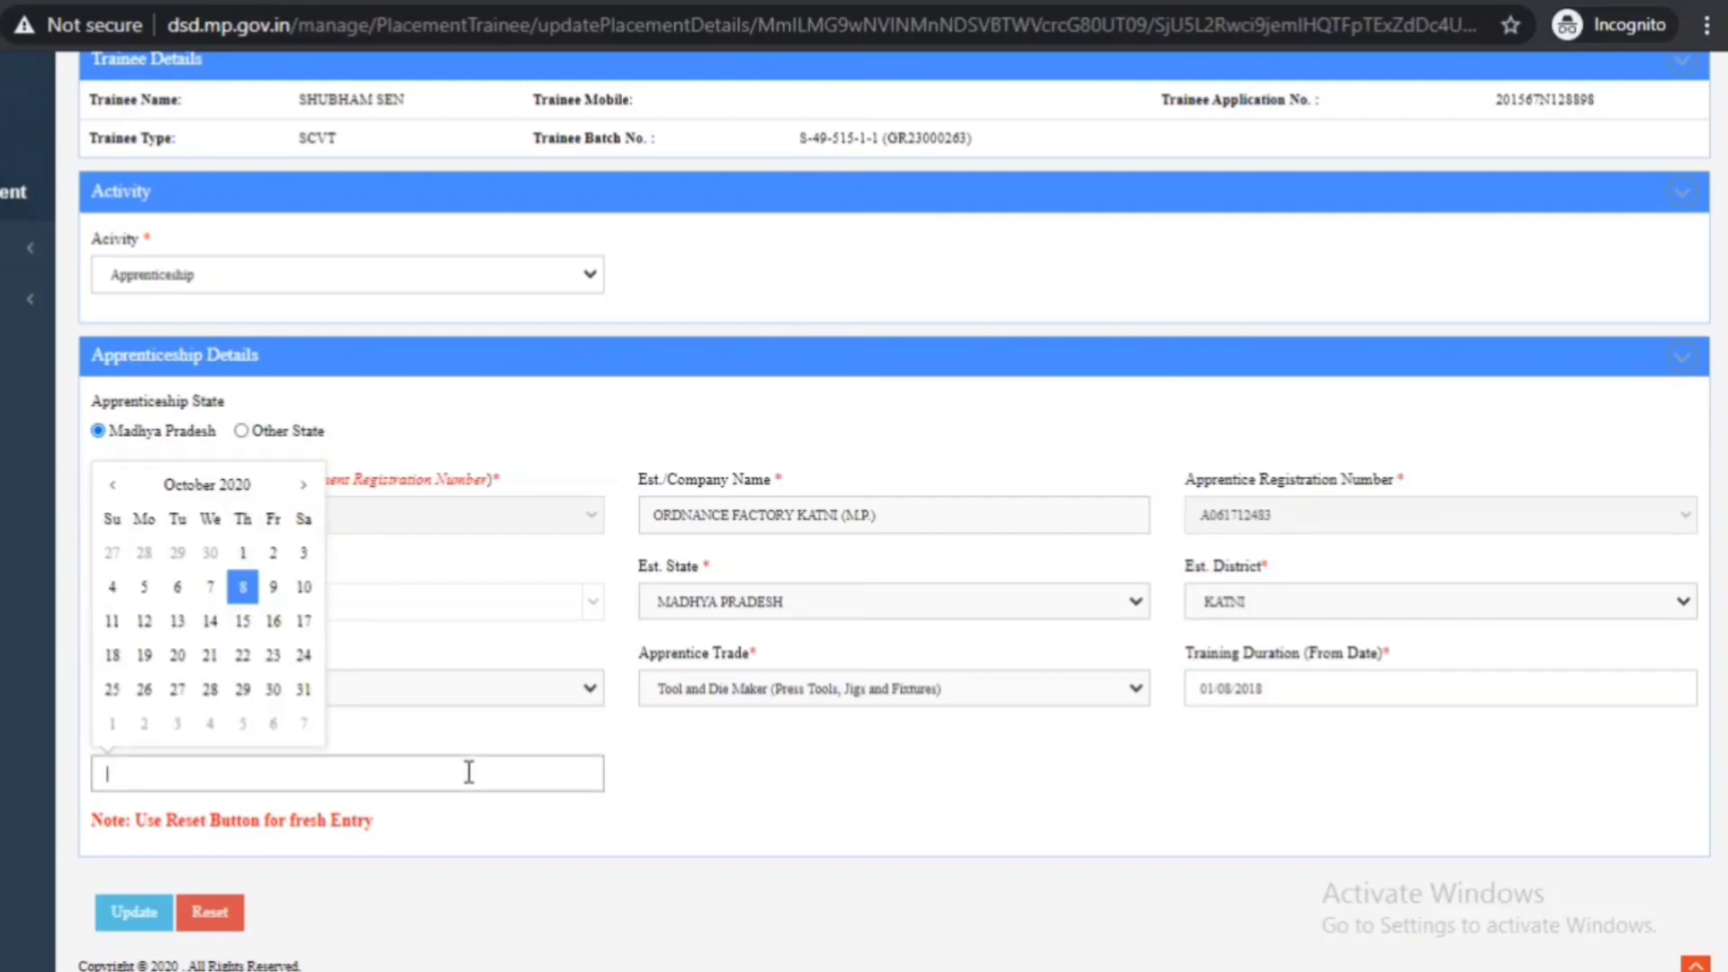
left_click(253, 482)
left_click(108, 484)
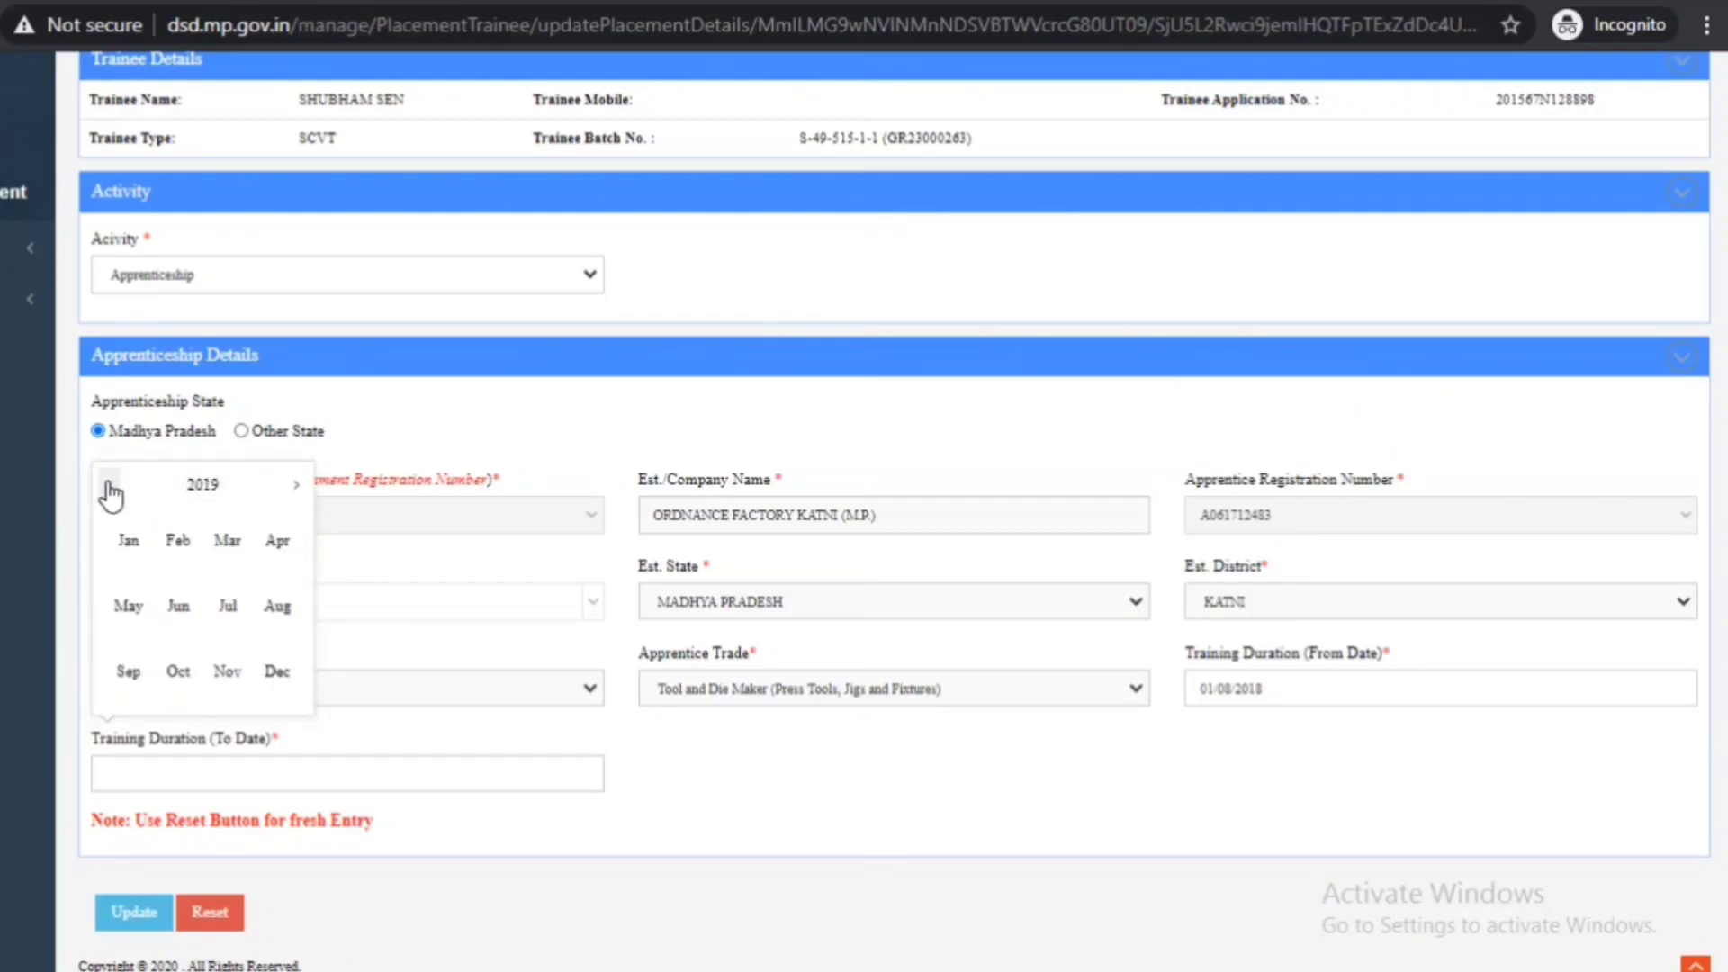
left_click(228, 605)
left_click(178, 689)
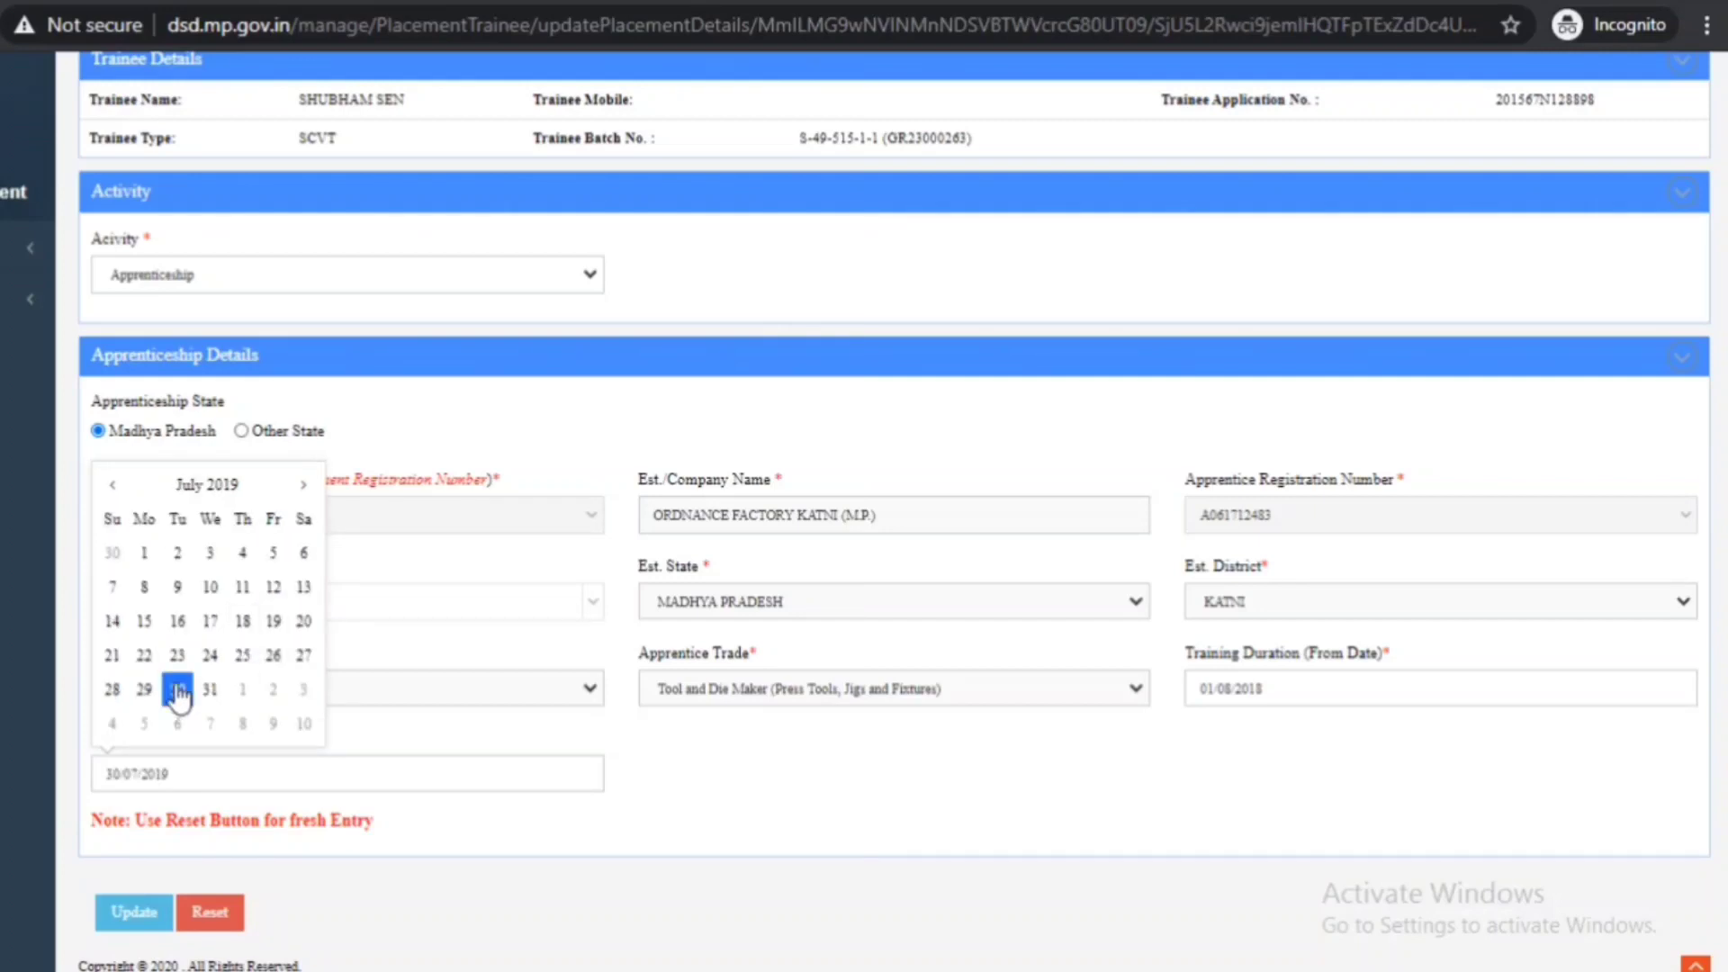
left_click(463, 835)
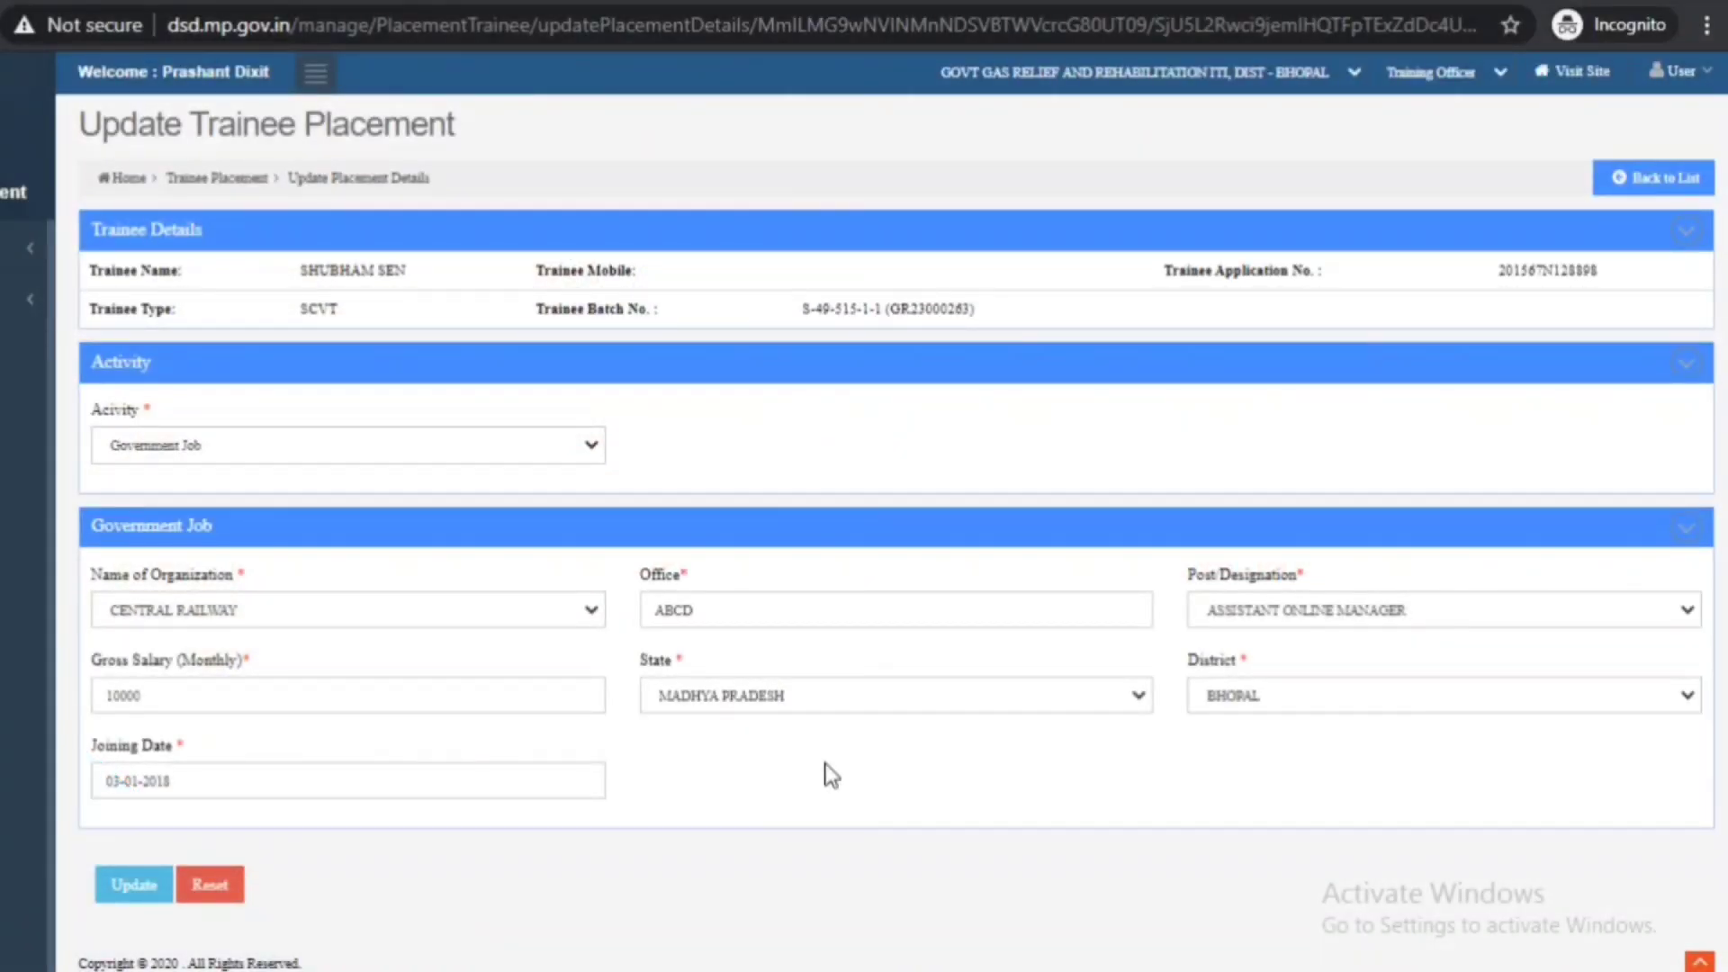
- Review the organization and post/designation lists for the Central Railway Government Job placement
left_click(317, 619)
left_click(1226, 617)
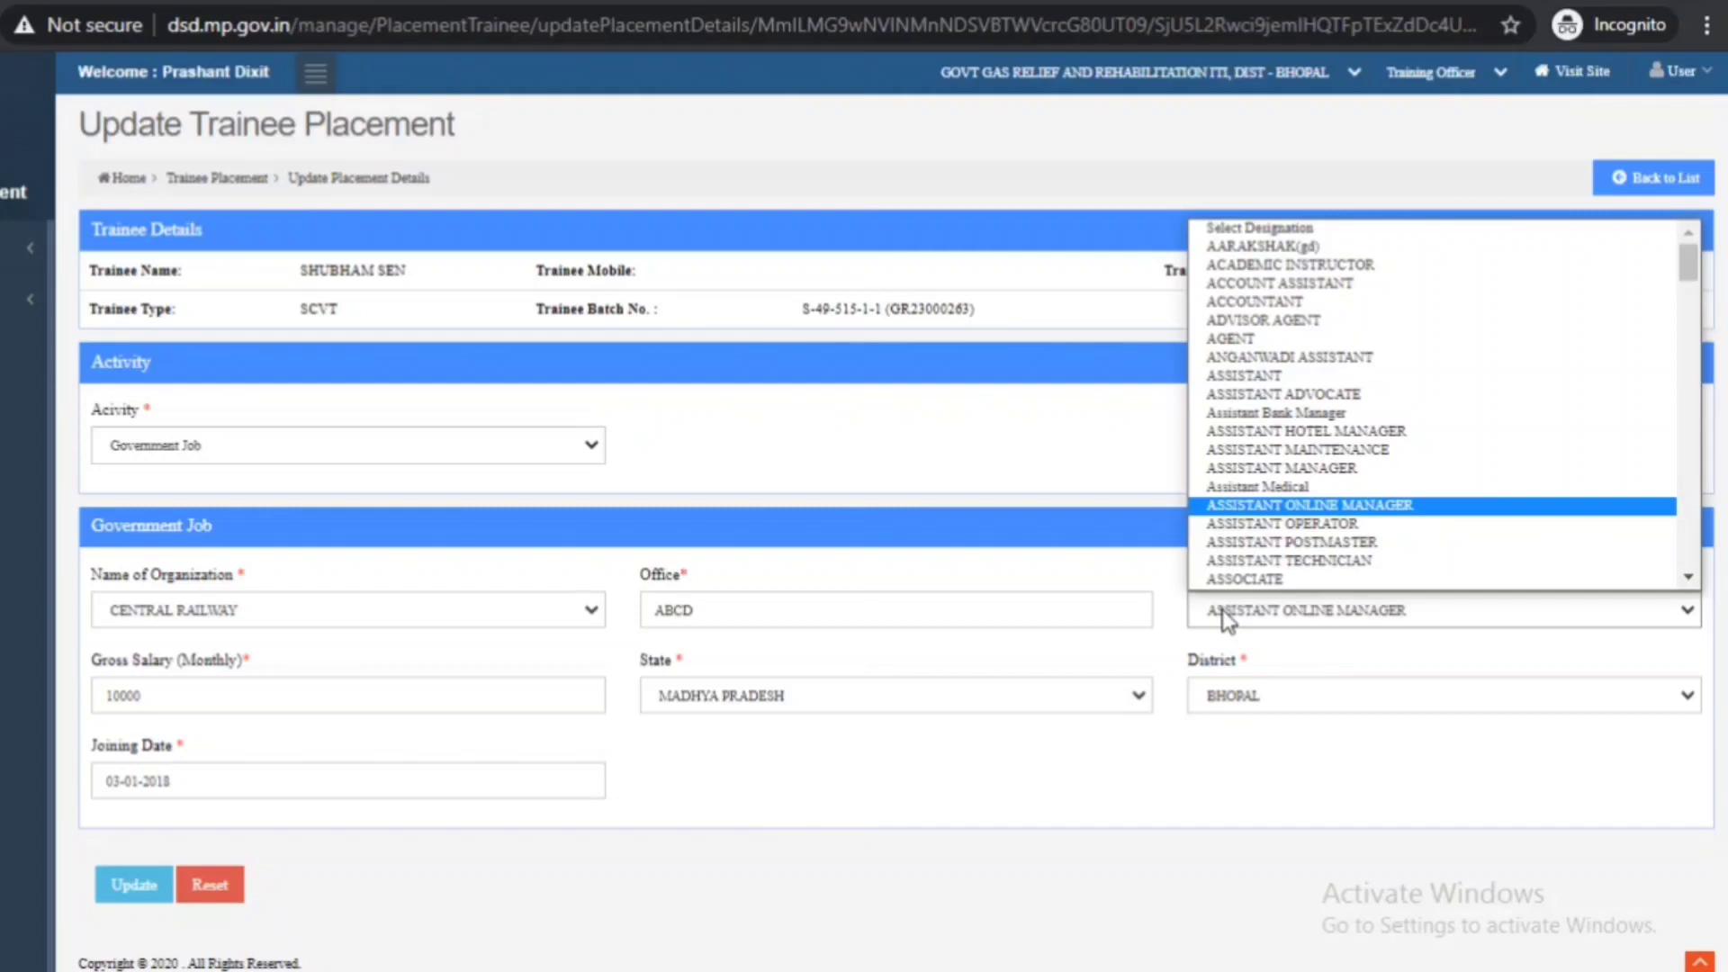
- Close the designation list, keeping Assistant Online Manager as the post
left_click(1100, 817)
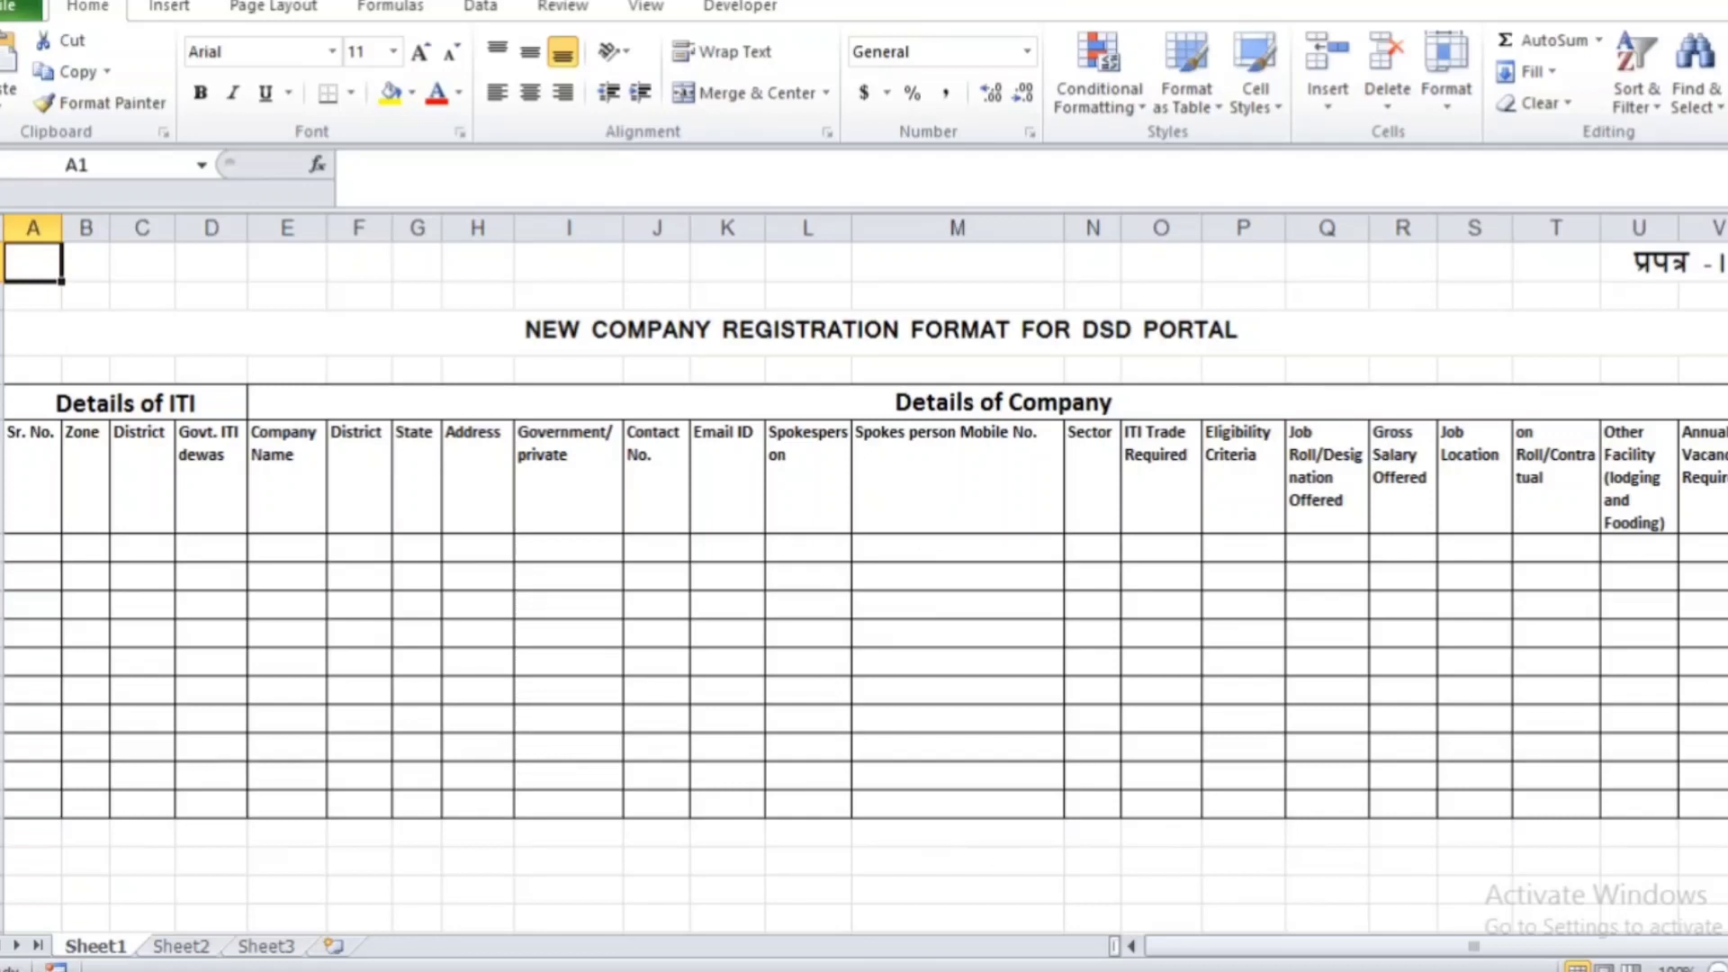
- Switch from the Excel registration sheet back to the browser's Update Trainee Placement window
mouse_move(970, 970)
left_click(970, 970)
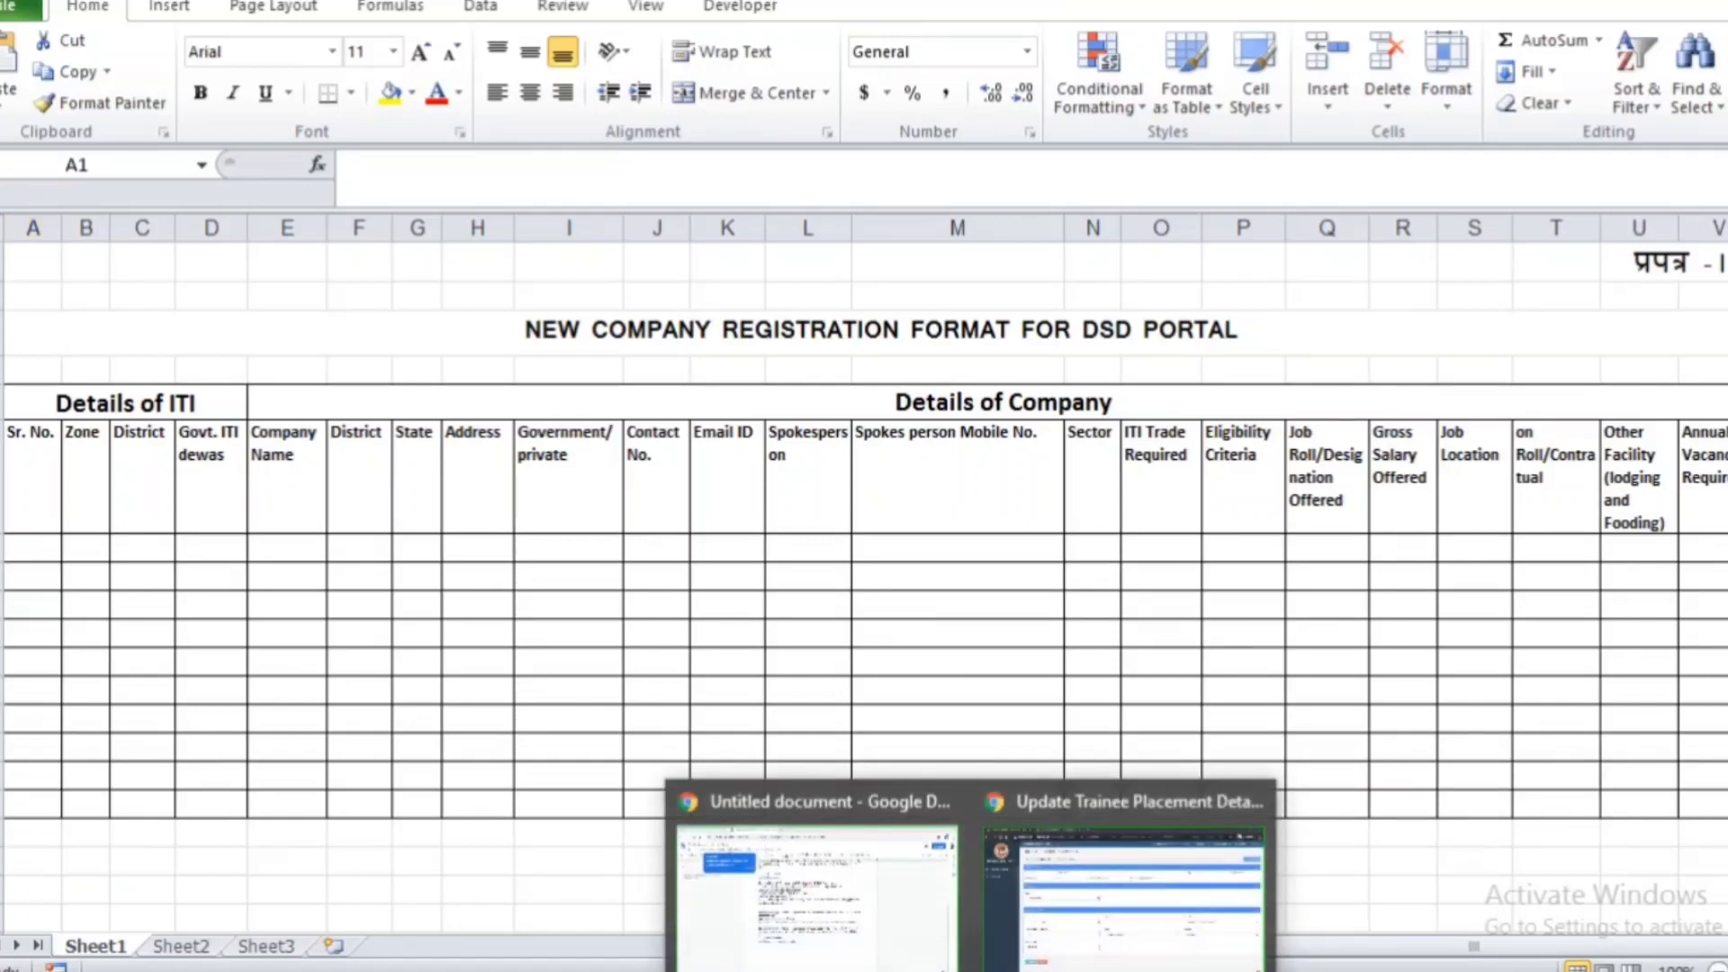
left_click(1078, 940)
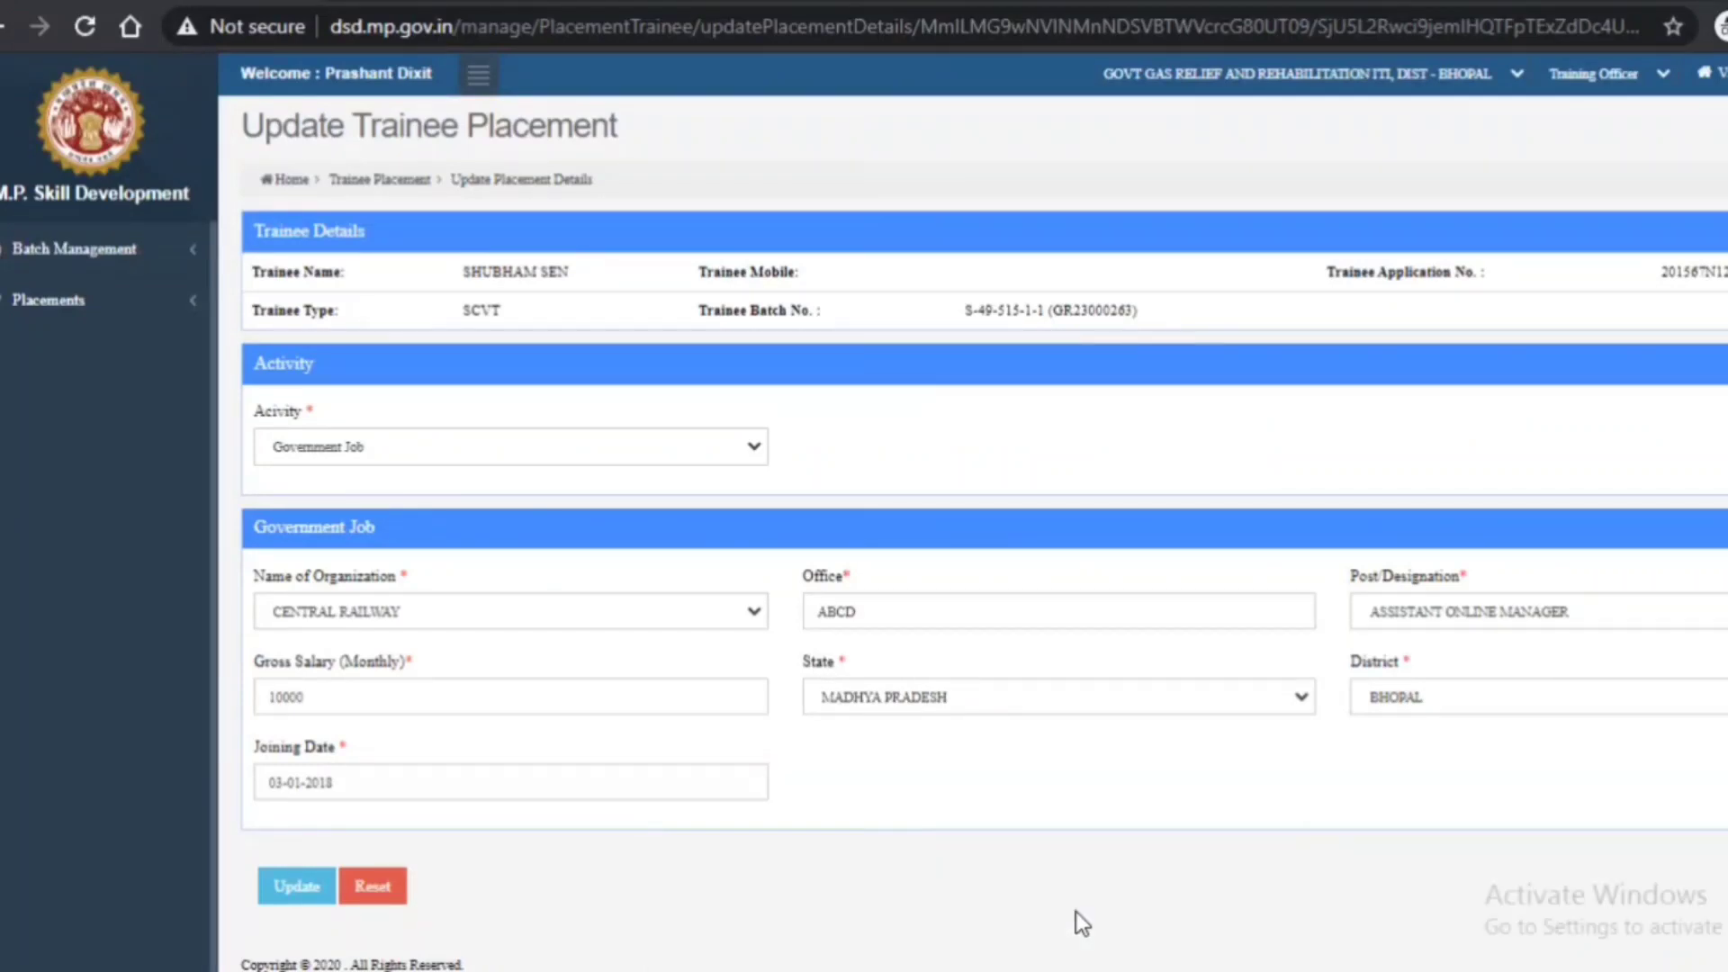
- Go to the dsd.mp.gov.in home tab and reveal the संपर्क करें contact menu
left_click(271, 4)
mouse_move(1222, 236)
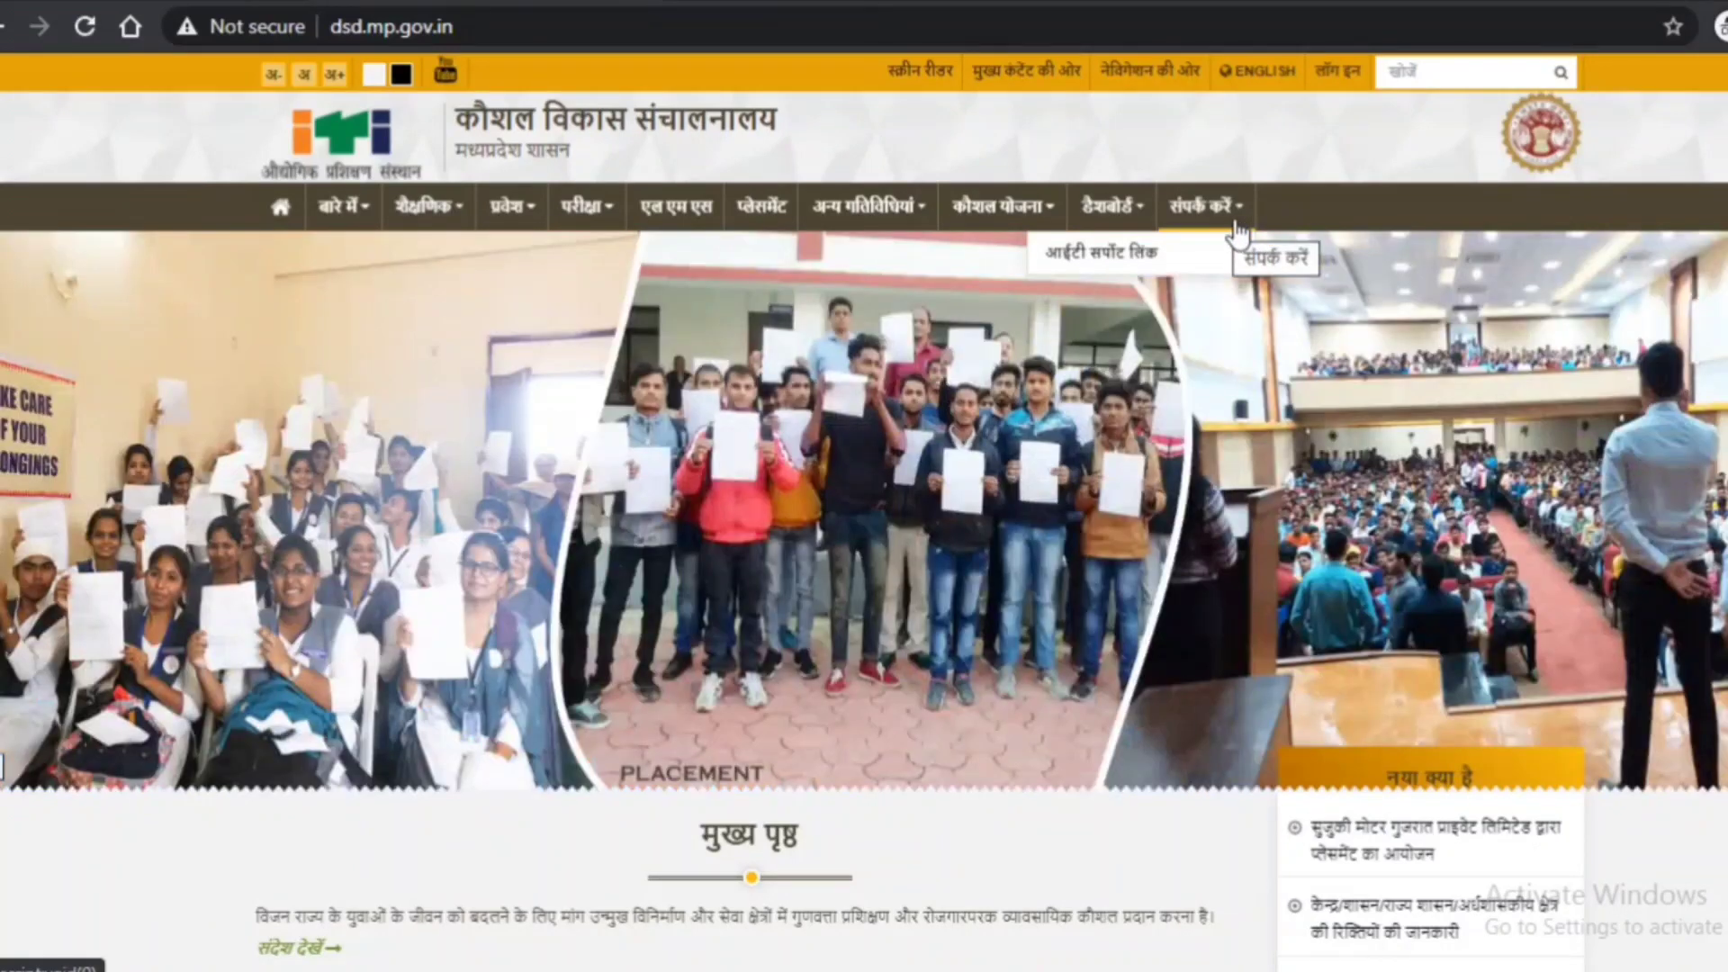
- Choose आईटी सपोर्ट लिंक under संपर्क करें to open itsupport.mp.gov.in
left_click(1114, 273)
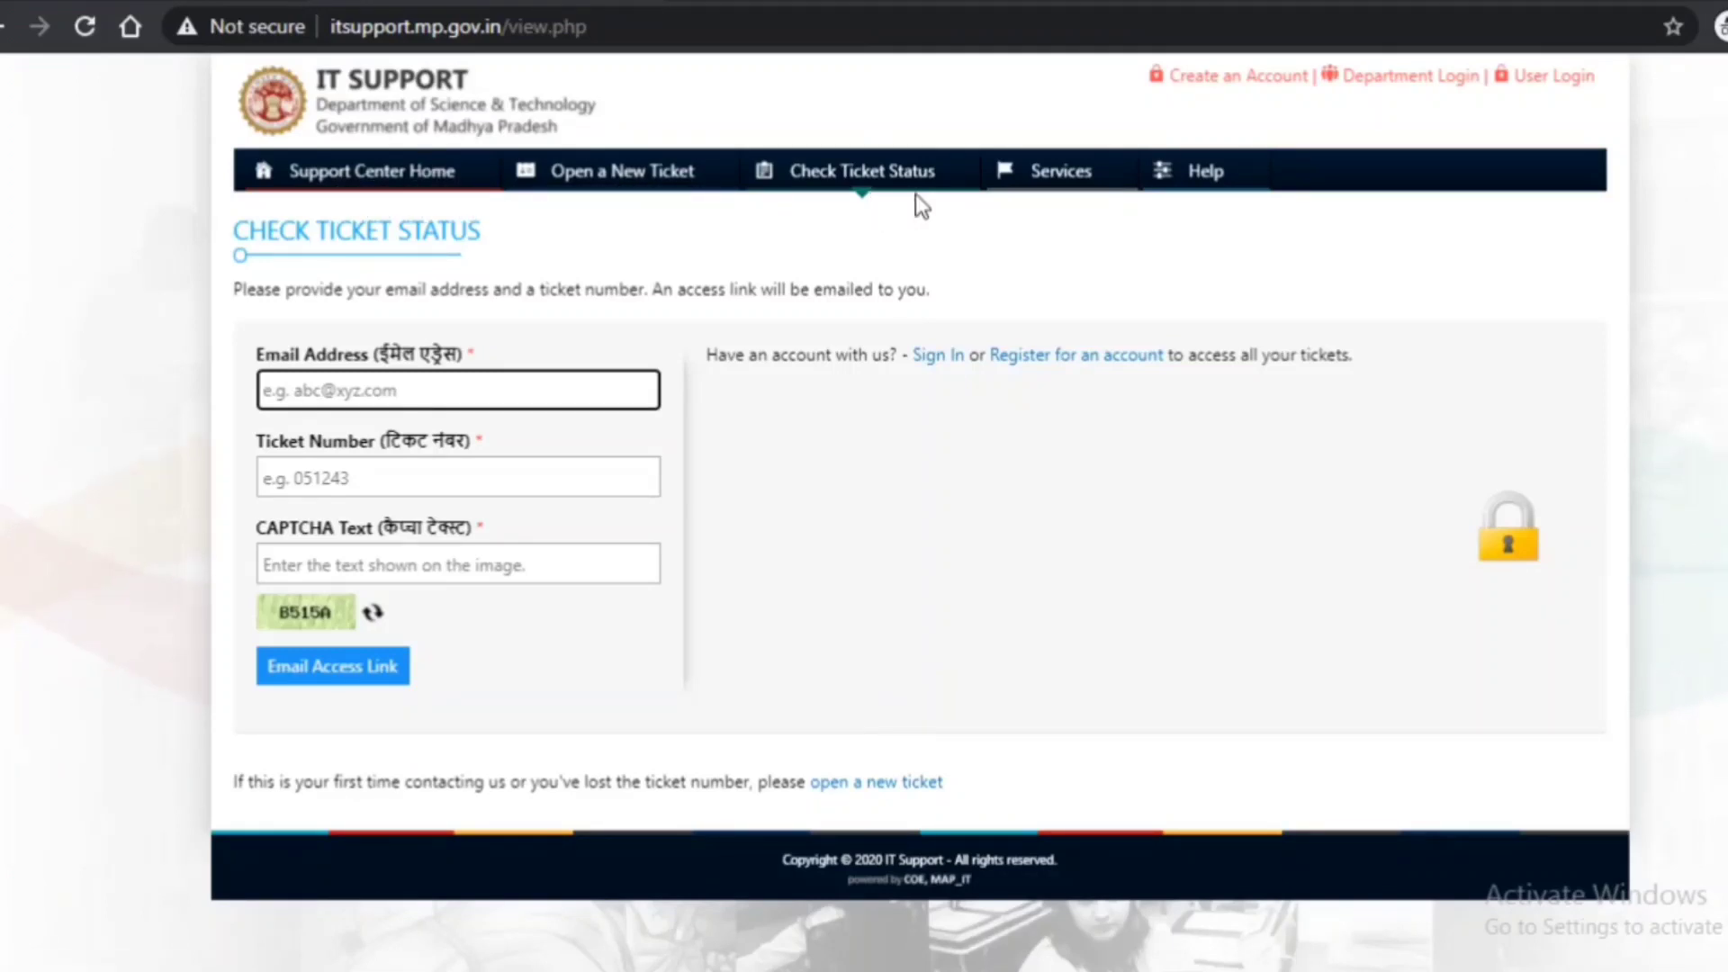
- Choose Open a New Ticket in the IT Support navigation bar
left_click(648, 189)
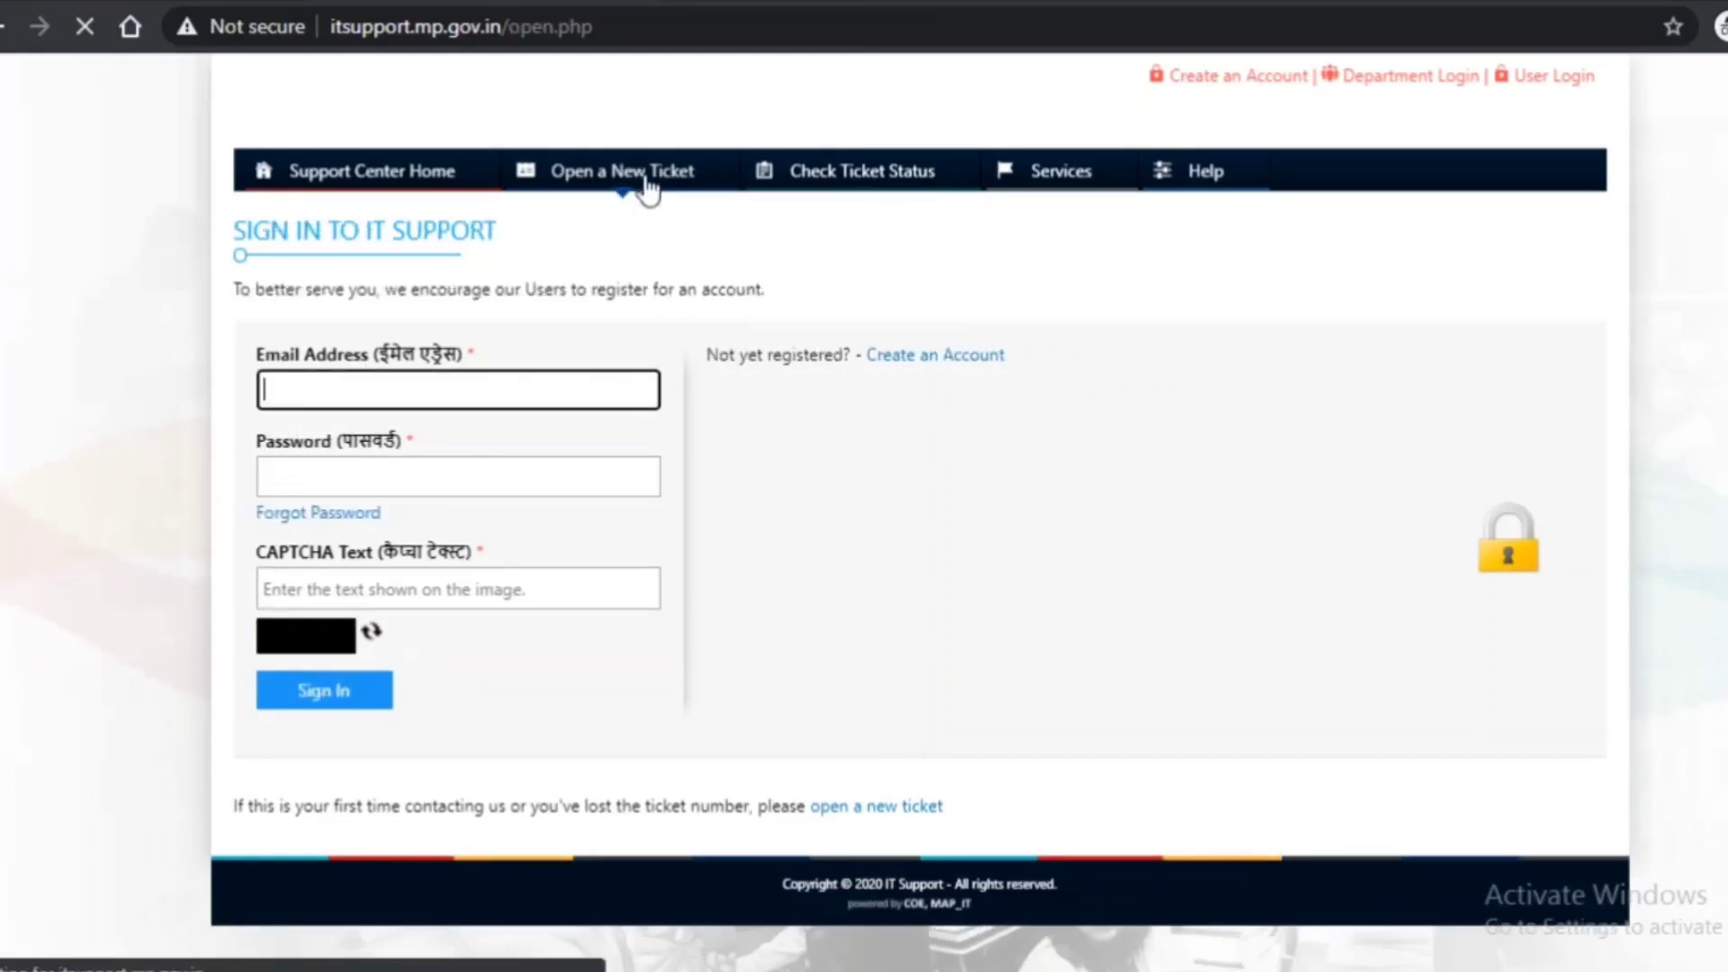